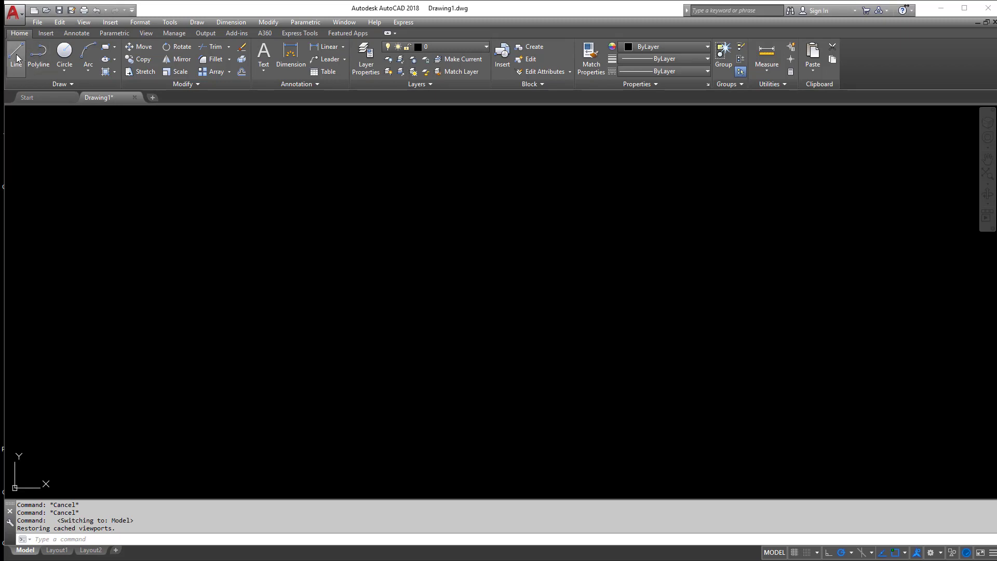
Draw a horizontal line 5 units long at an angle of 0° in the empty drawing.
click(16, 56)
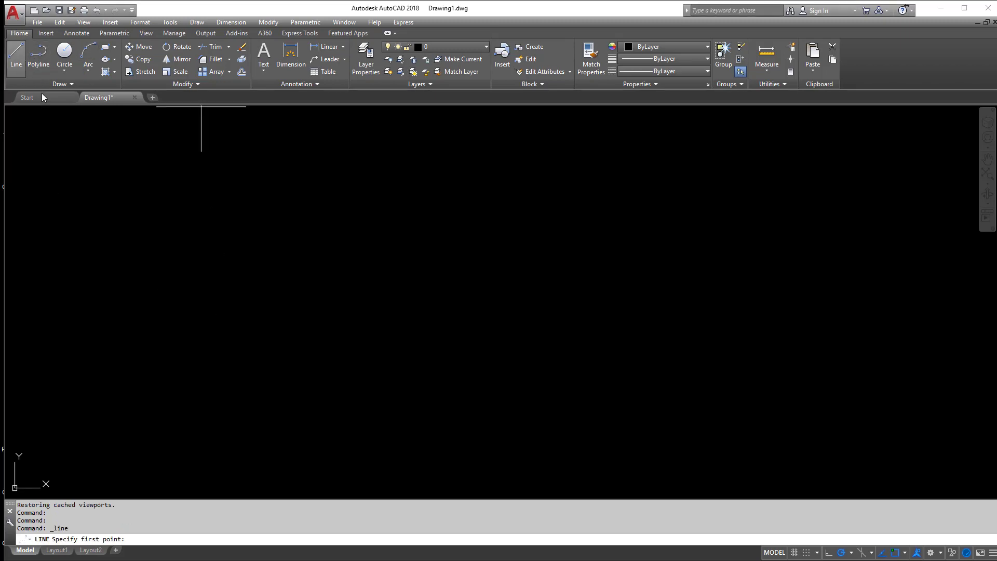
click(16, 64)
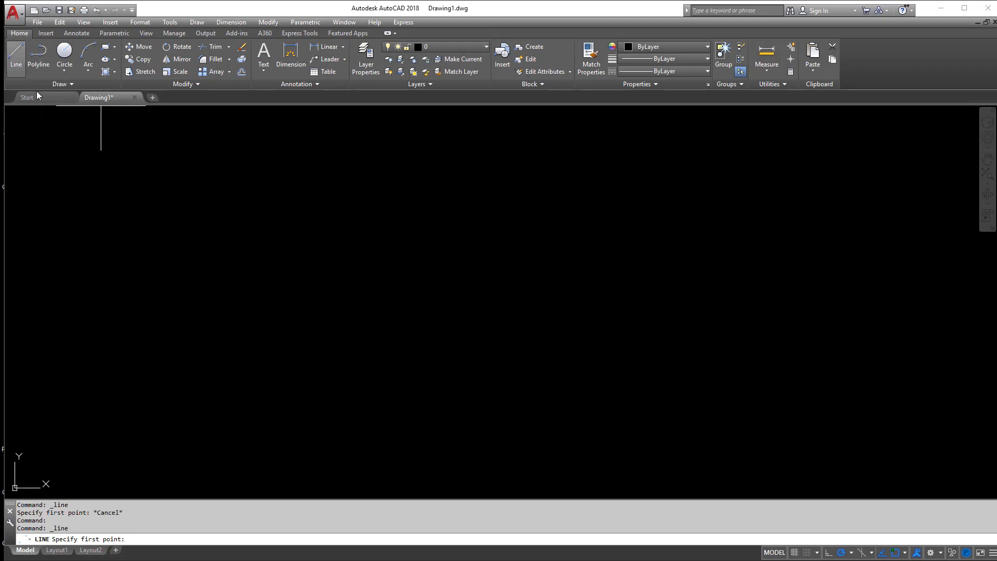
click(310, 337)
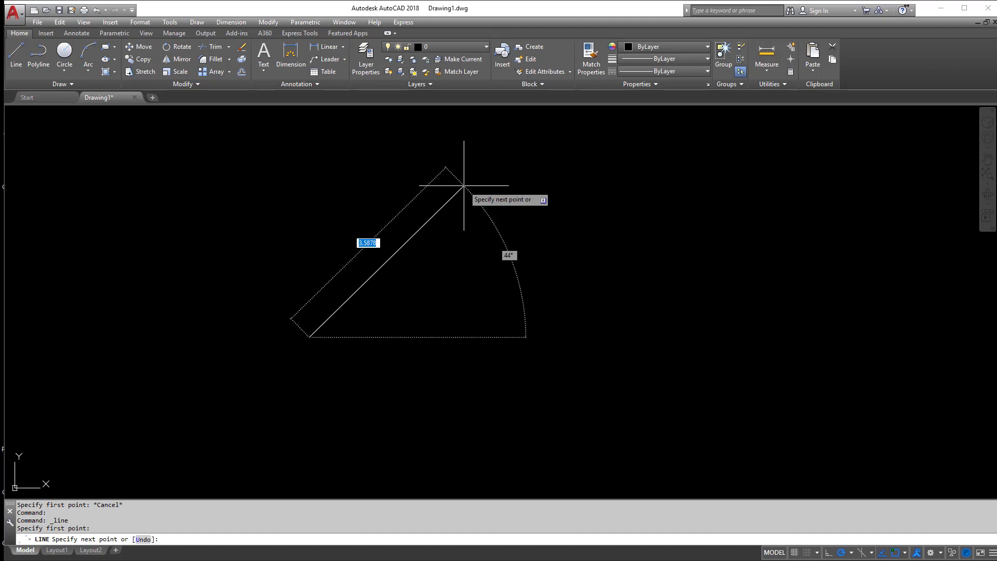
key(Tab)
key(Tab)
key(Tab)
key(Tab)
text(5)
key(Tab)
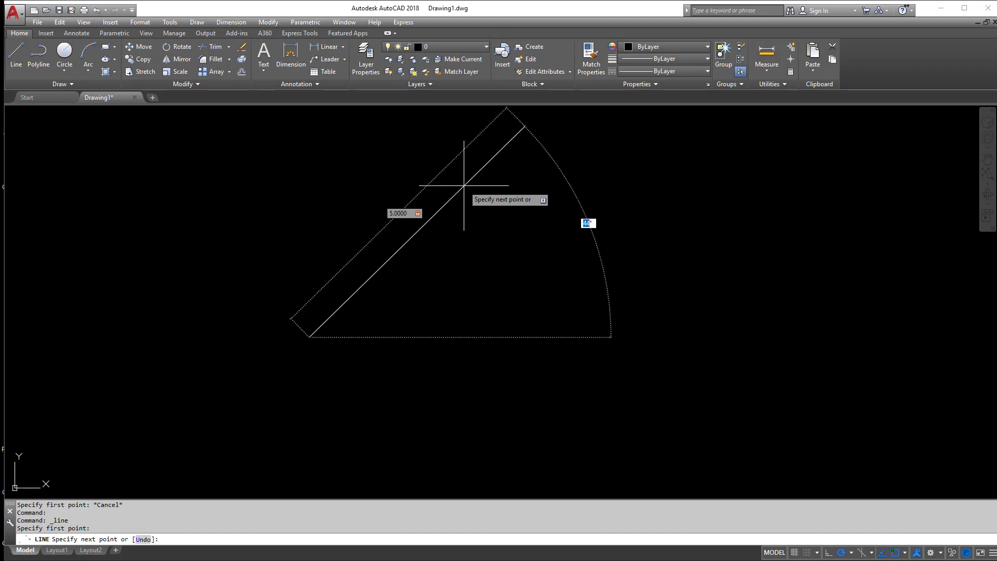
text(0)
key(Tab)
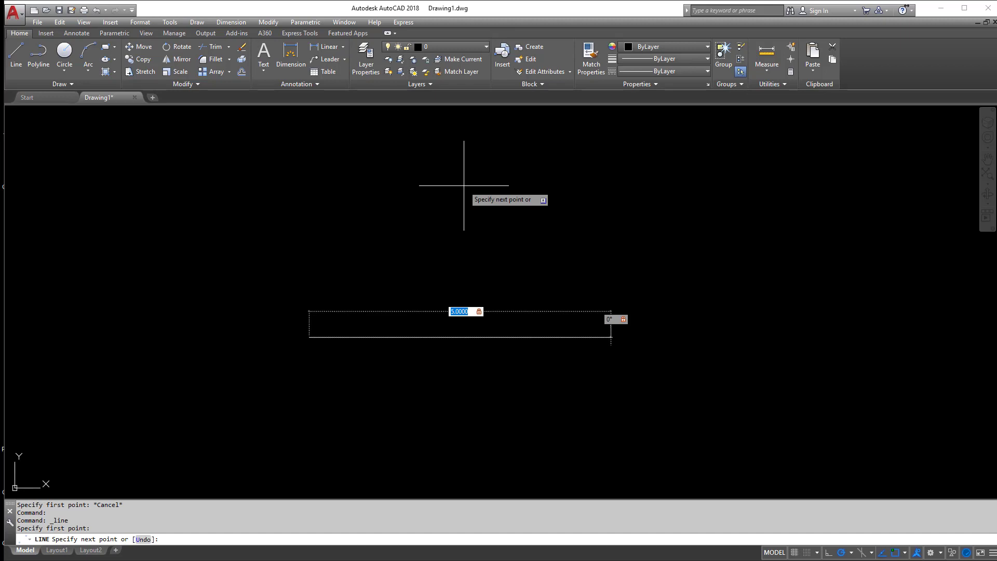
key(Return)
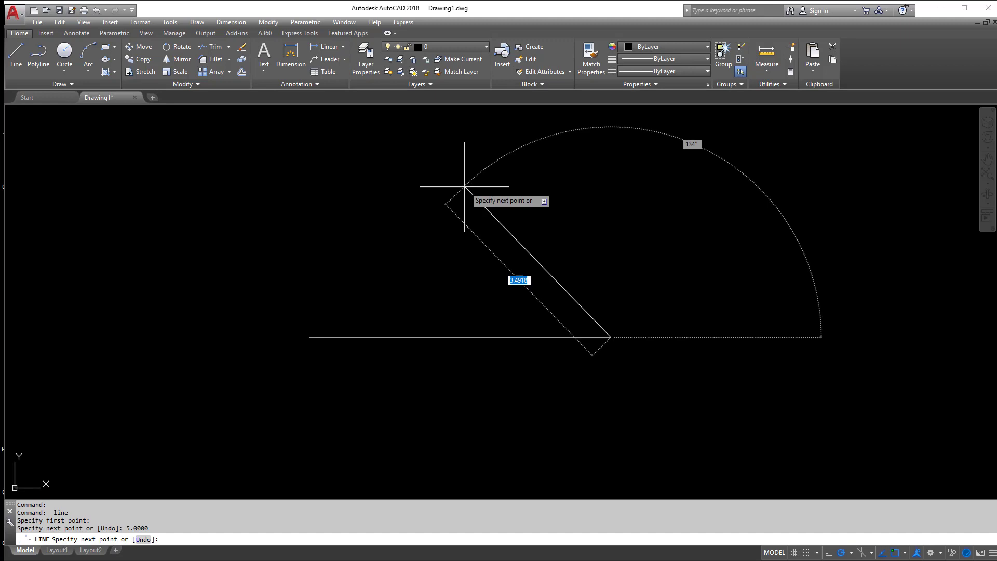
Inspect the horizontal line and its free end at different zoom levels and view positions.
scroll(737, 335, up, 6)
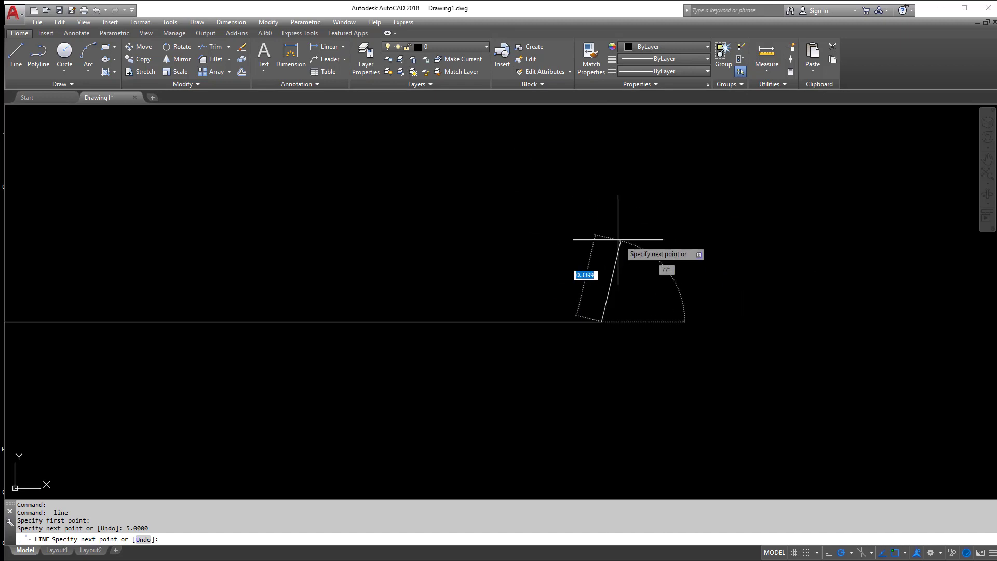
scroll(631, 272, down, 6)
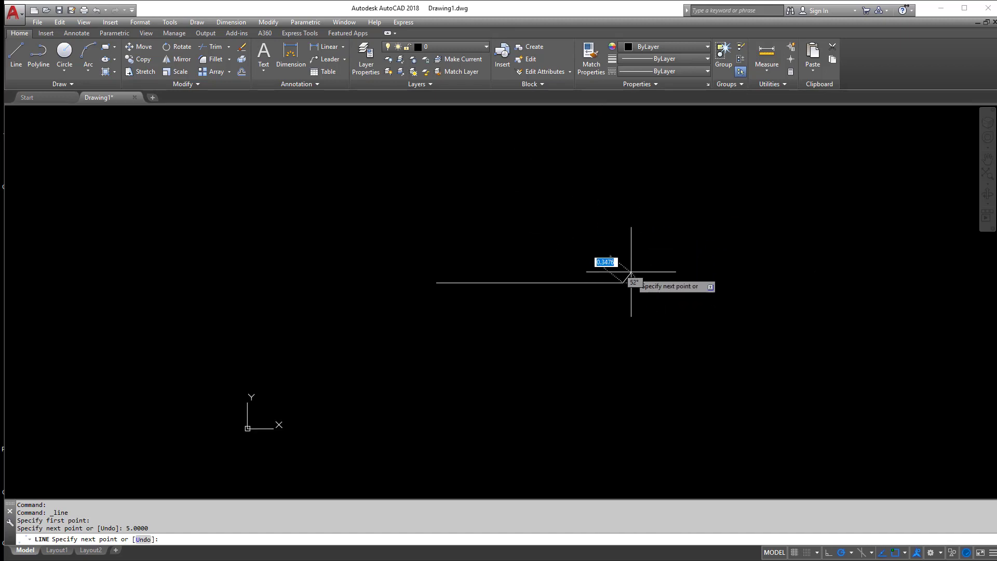
middle_drag(649, 252, 621, 355)
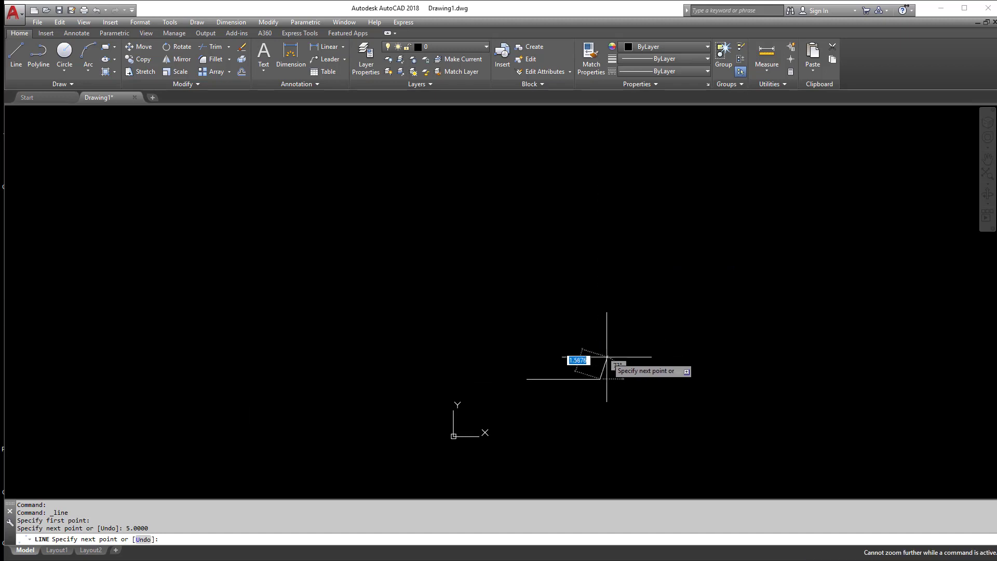
scroll(586, 366, up, 6)
scroll(535, 396, up, 4)
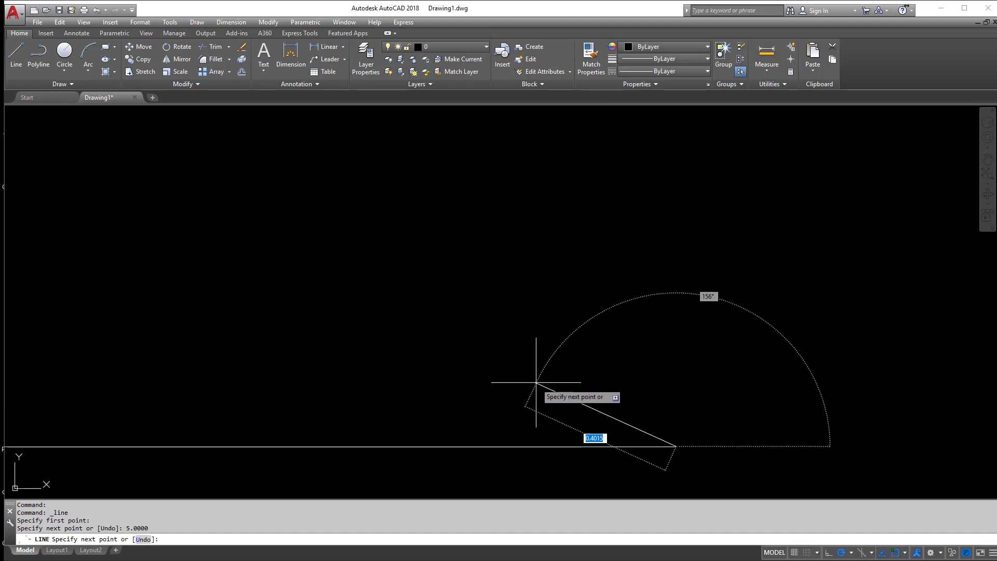
scroll(539, 374, down, 4)
scroll(528, 389, up, 6)
scroll(532, 373, up, 2)
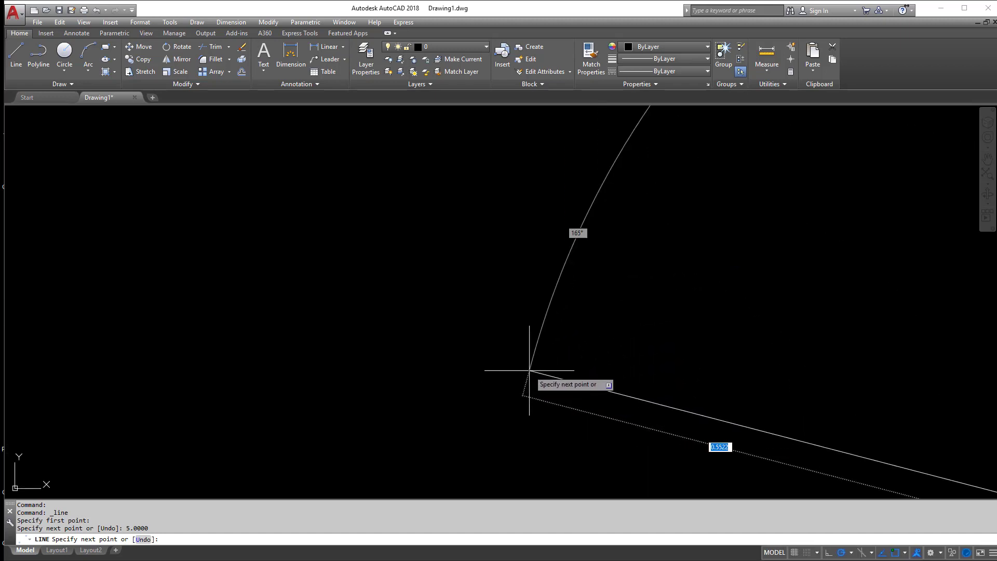
scroll(534, 374, down, 6)
scroll(544, 316, down, 4)
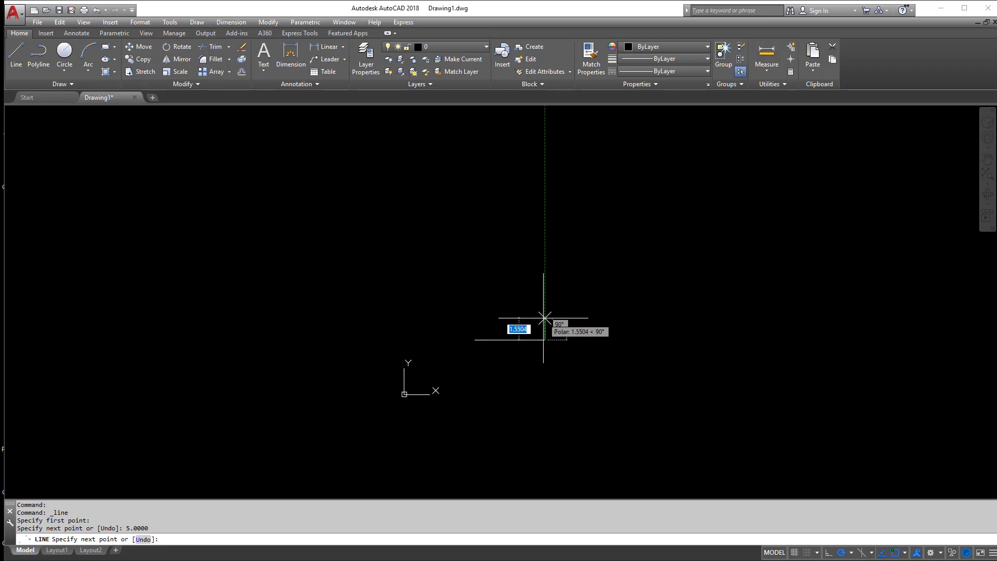
scroll(545, 316, up, 4)
mouse_move(526, 325)
middle_down()
mouse_move(481, 355)
mouse_move(744, 305)
mouse_move(504, 214)
mouse_move(587, 281)
mouse_move(523, 222)
mouse_move(571, 248)
middle_up()
scroll(560, 261, down, 5)
scroll(560, 262, up, 9)
scroll(540, 244, down, 9)
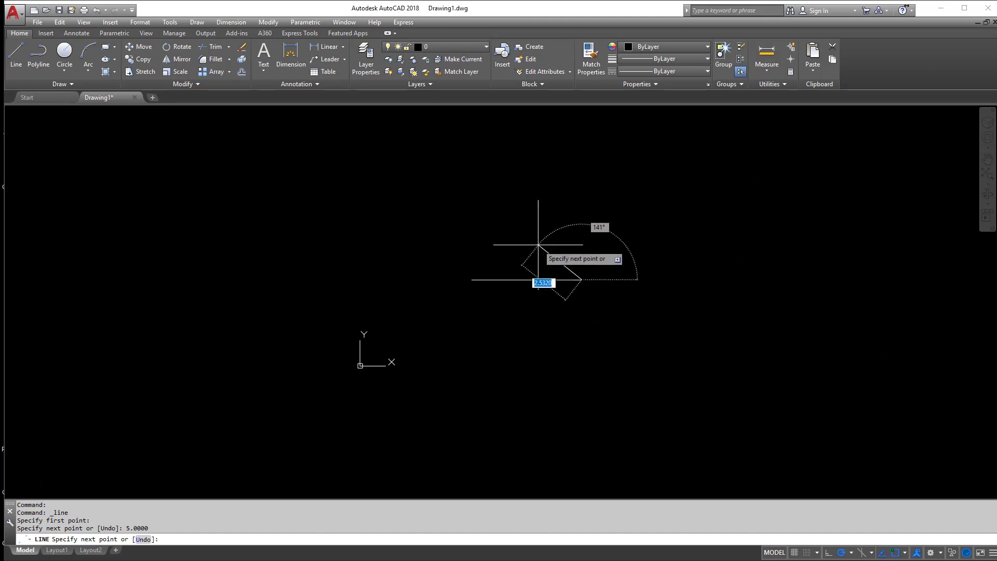
scroll(538, 234, up, 8)
scroll(550, 235, down, 3)
scroll(564, 233, down, 4)
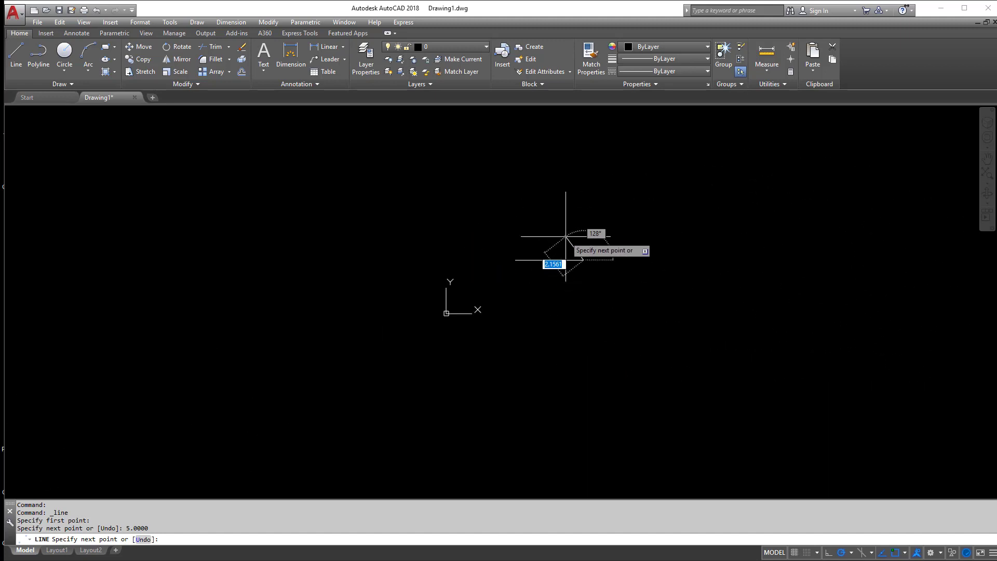
middle_drag(583, 218, 574, 319)
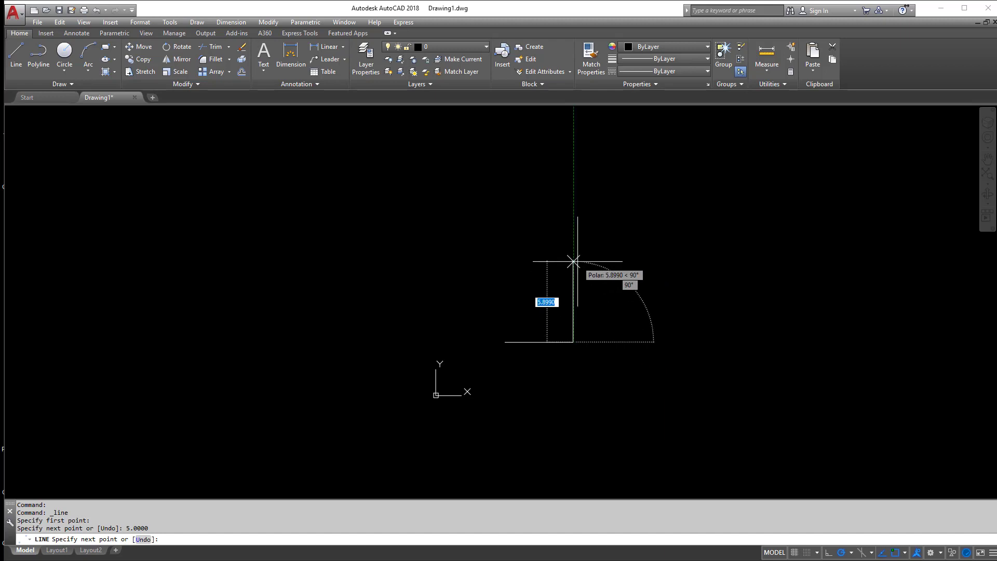
Continue the line 5 units up at 90° and 5 units left at 180° to form the square's right and upper sides.
text(5)
key(Tab)
text(90)
key(Return)
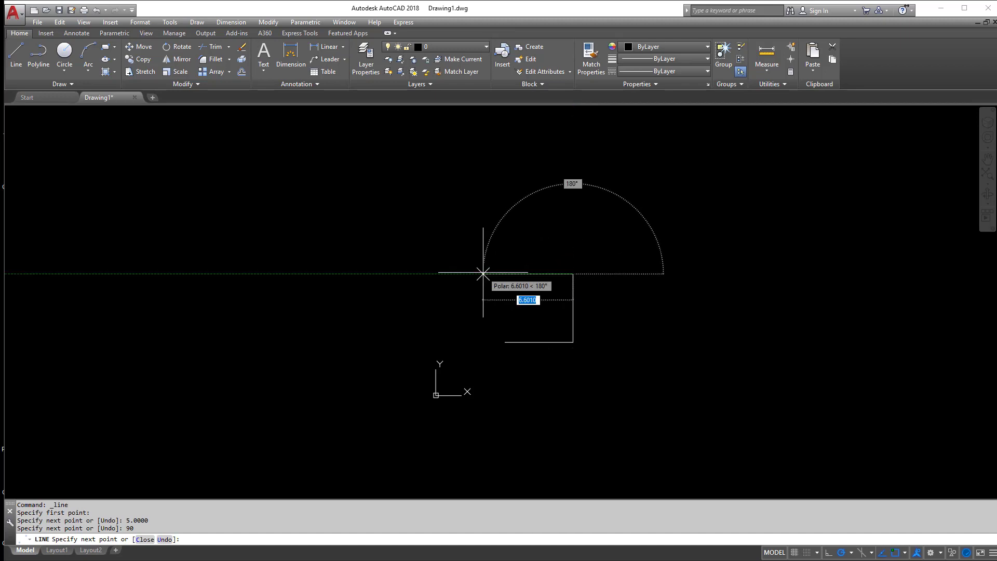
text(5)
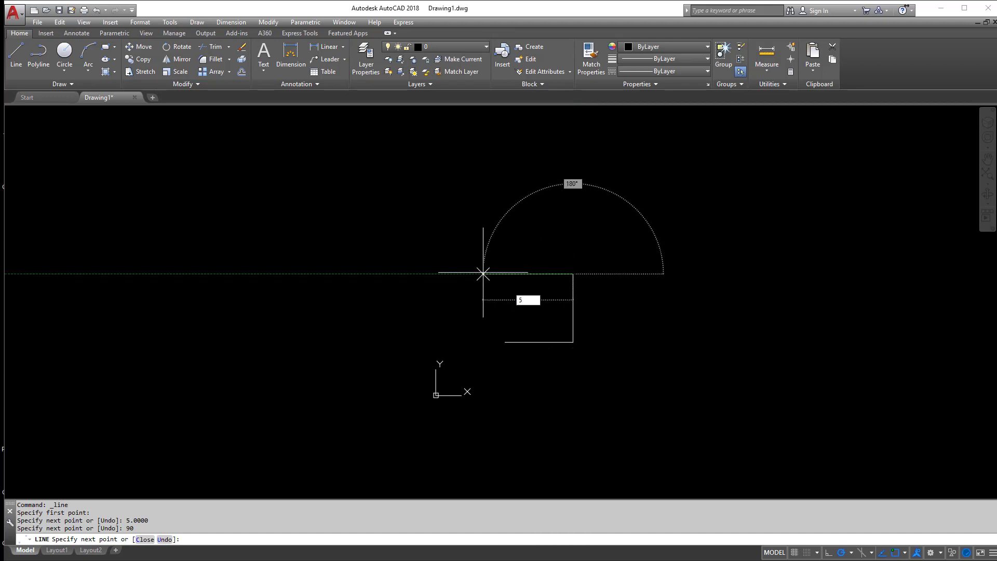
key(Tab)
key(Return)
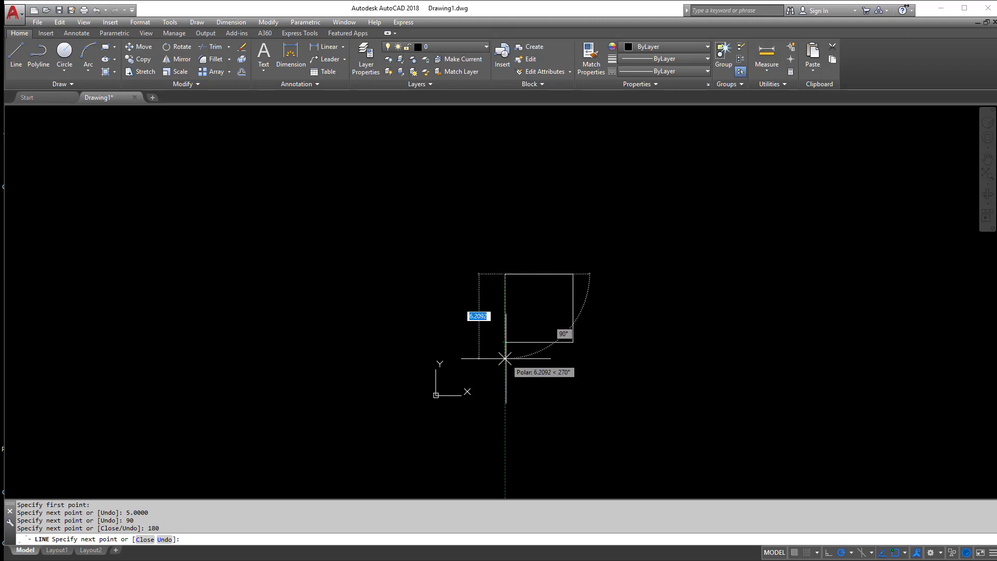
Draw the square's left side 5 units straight down to the start point and end the line.
text(5)
key(Tab)
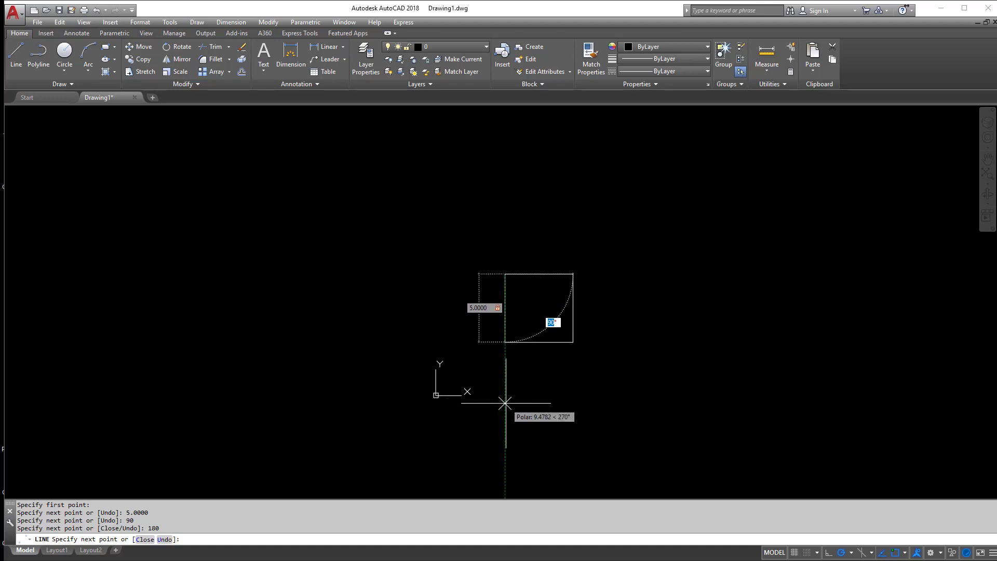
key(Return)
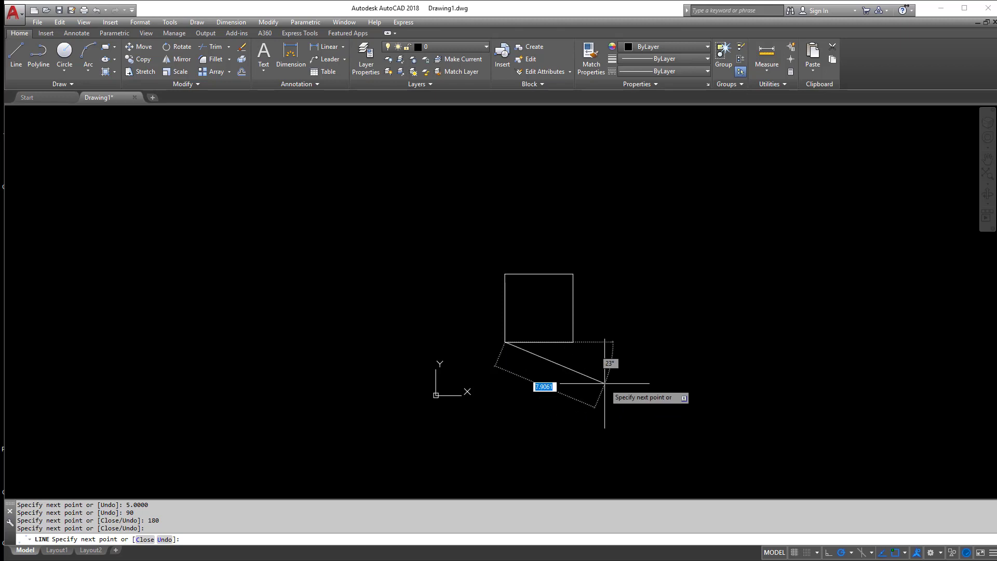
key(Escape)
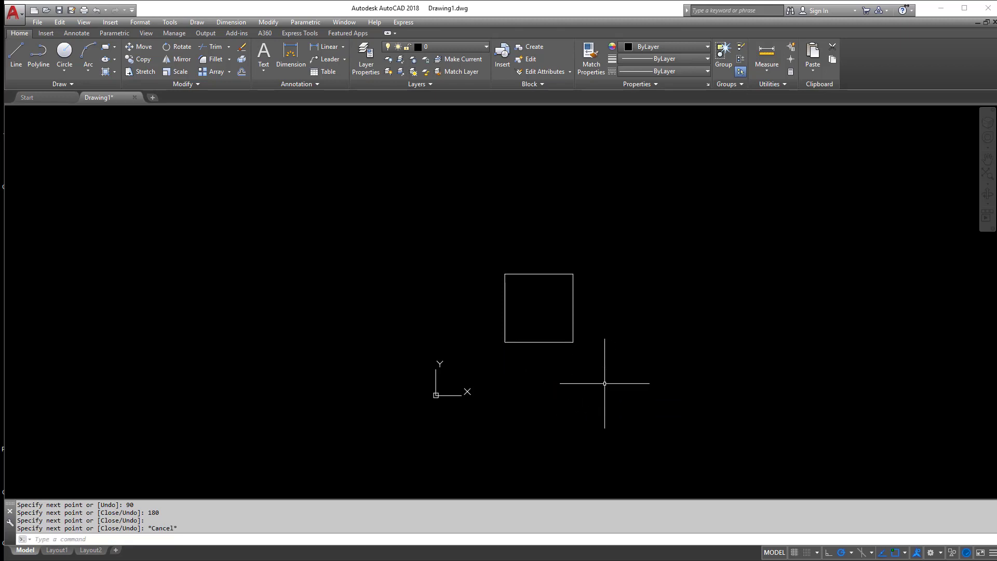
key(Escape)
key(Escape)
key(Escape)
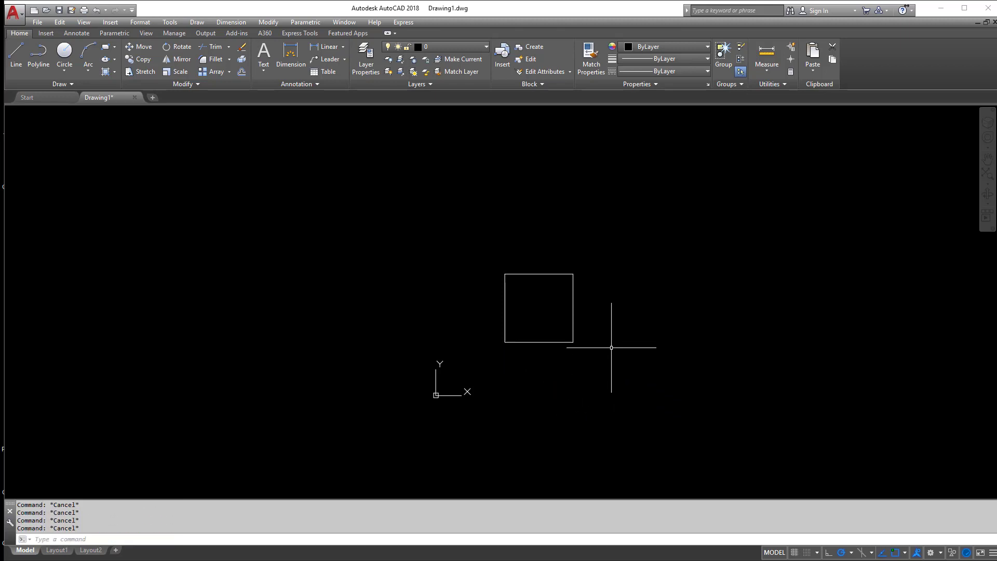
mouse_move(547, 284)
middle_down()
mouse_move(662, 266)
mouse_move(585, 290)
middle_up()
key(Escape)
key(Escape)
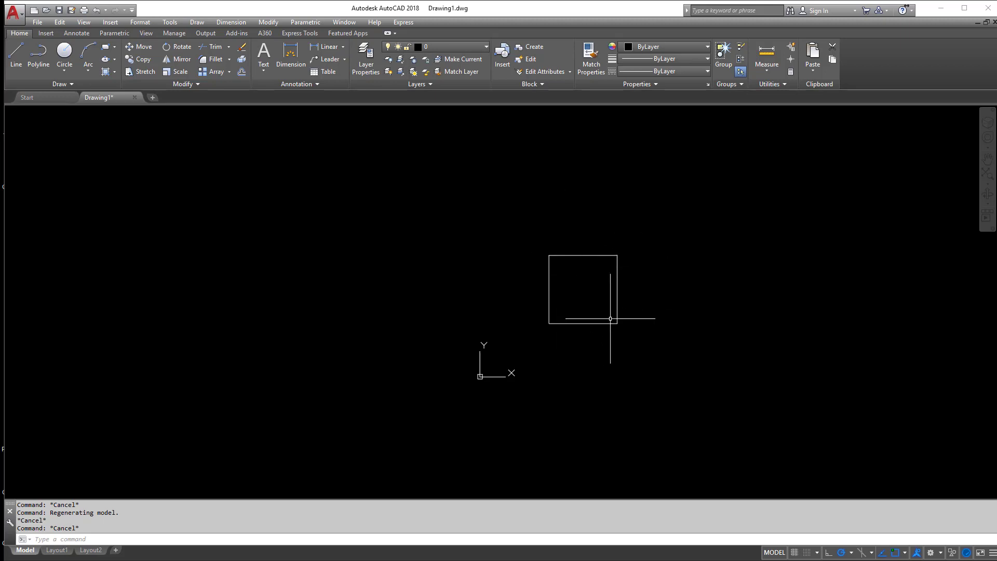
click(16, 55)
click(232, 285)
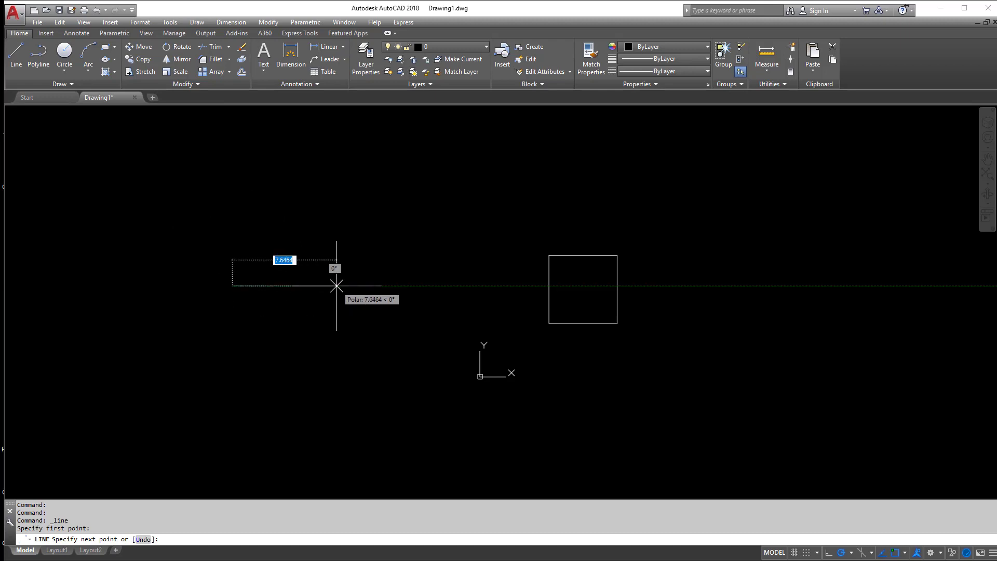
key(Escape)
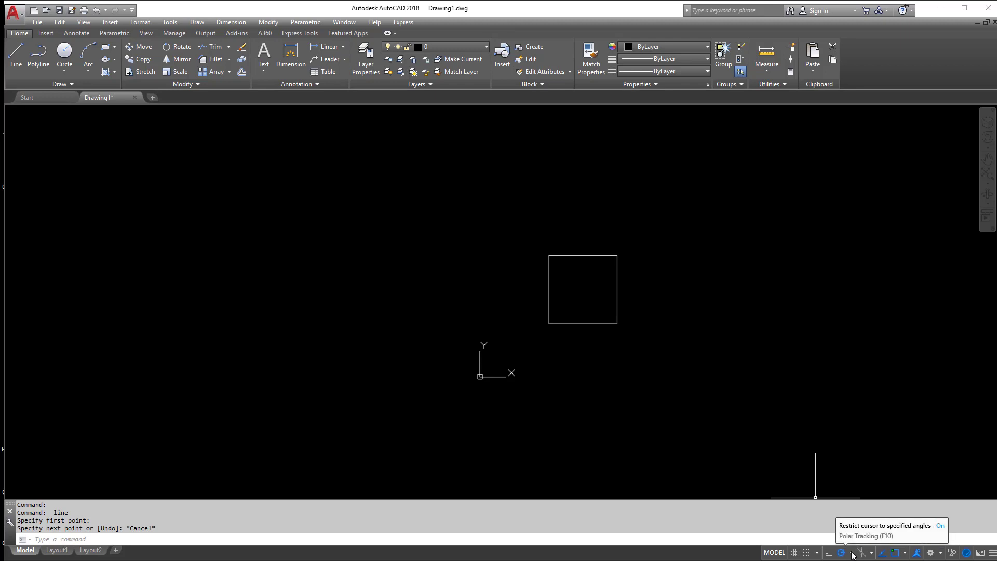
Set polar tracking to 45° increments and draw two connected 10-unit lines at 45° and 315°, left of the square.
click(851, 553)
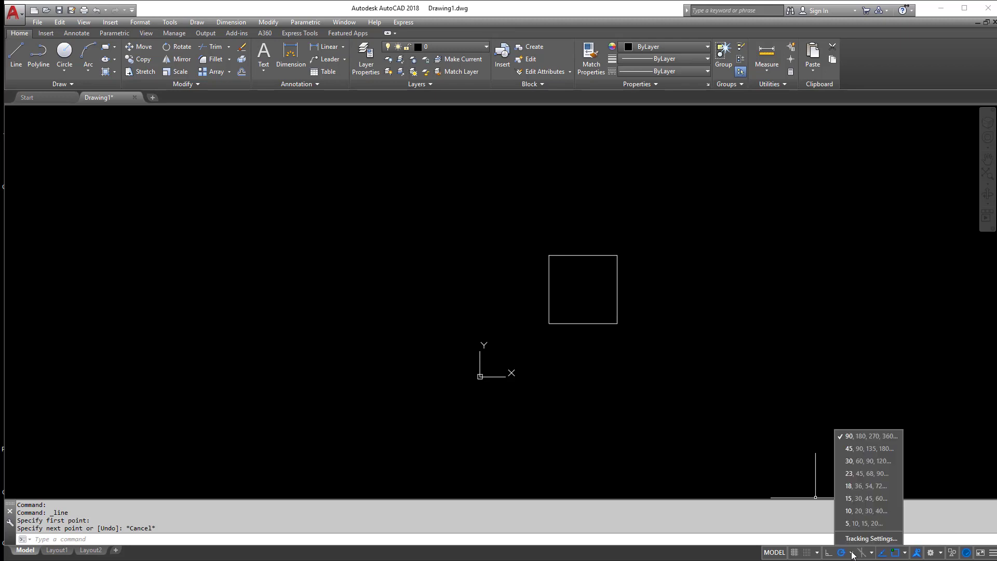
click(870, 448)
click(16, 54)
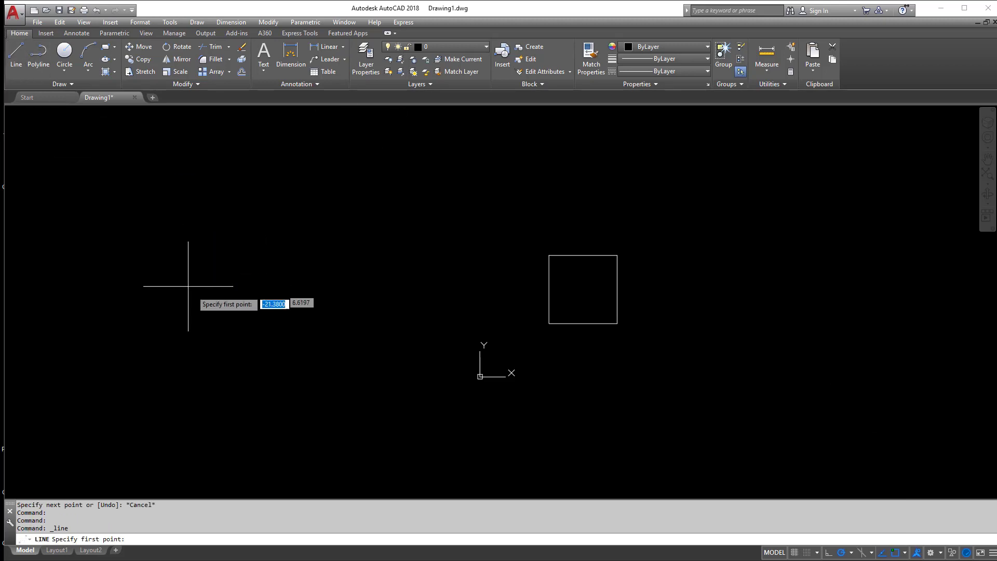
click(205, 318)
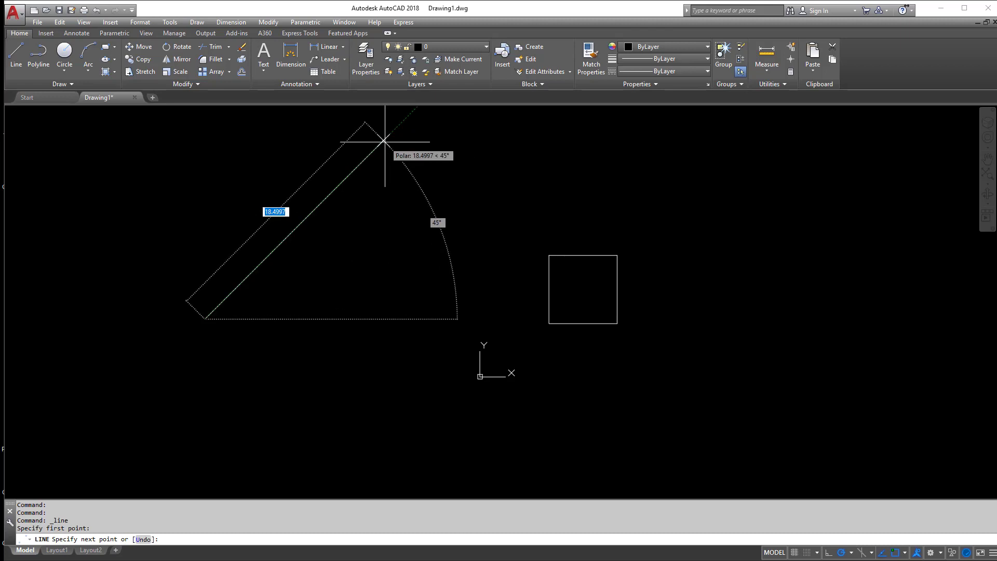
text(10)
key(Return)
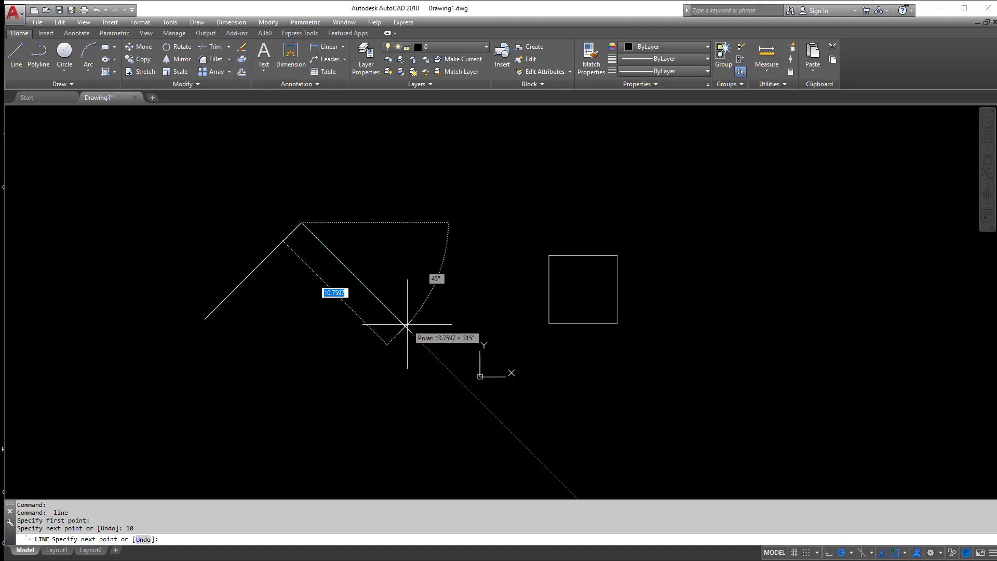
text(10)
key(Return)
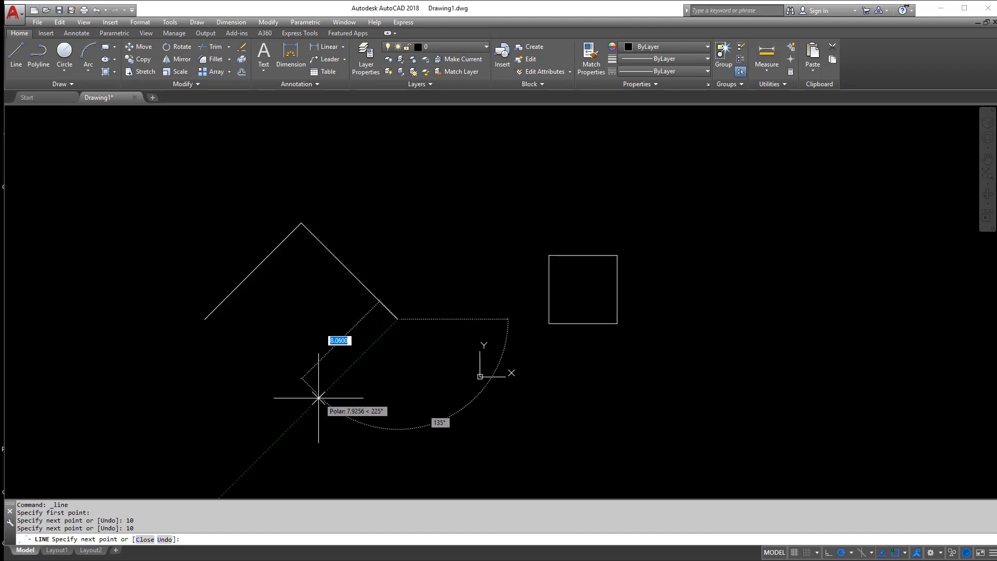
Try a 100-unit segment at 225° from the second line's end, and undo that segment.
text(100)
key(Return)
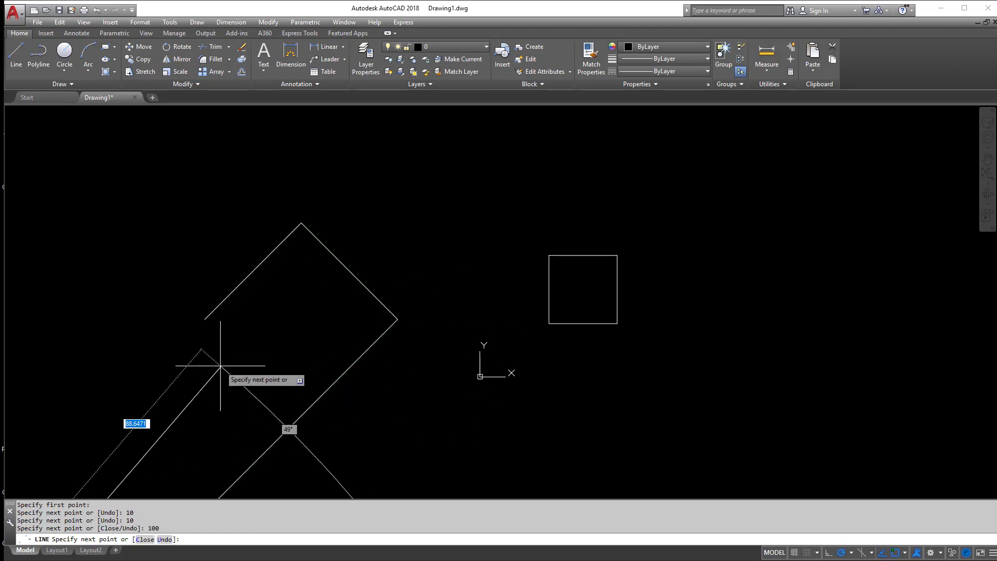
text(u)
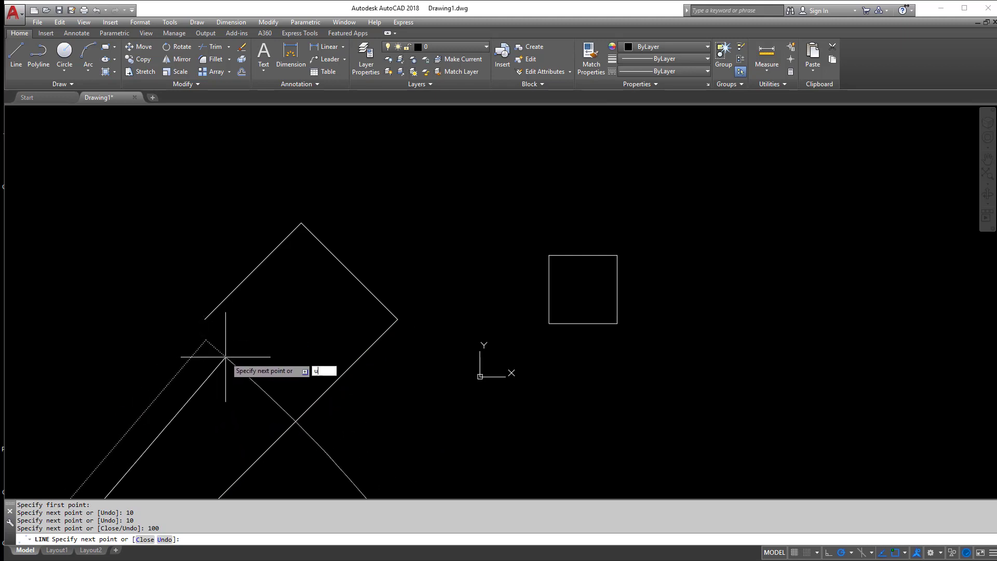
key(Return)
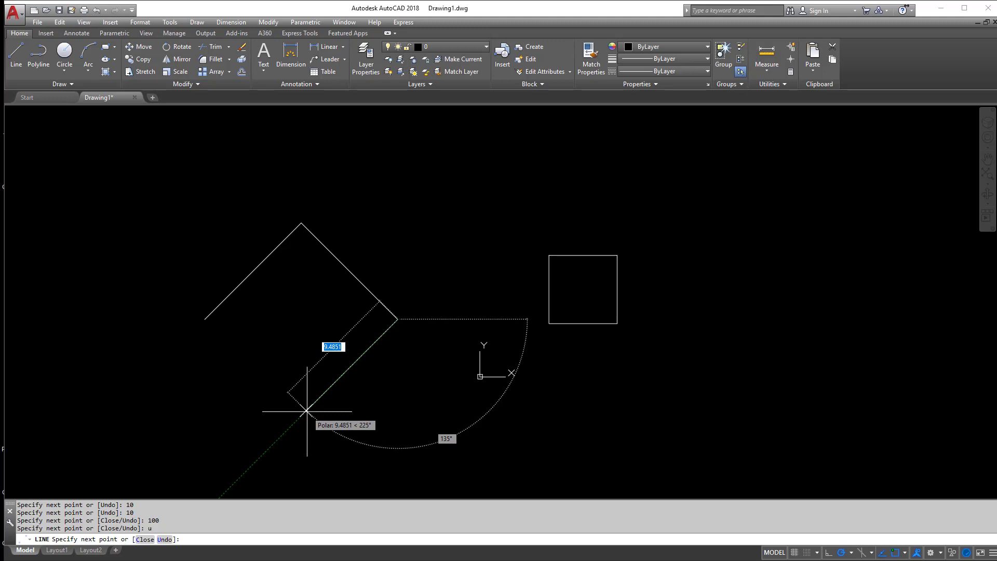
Draw the remaining two 10-unit sides, down-left at 225° and up-left to the start point, closing the diamond.
text(10)
key(Return)
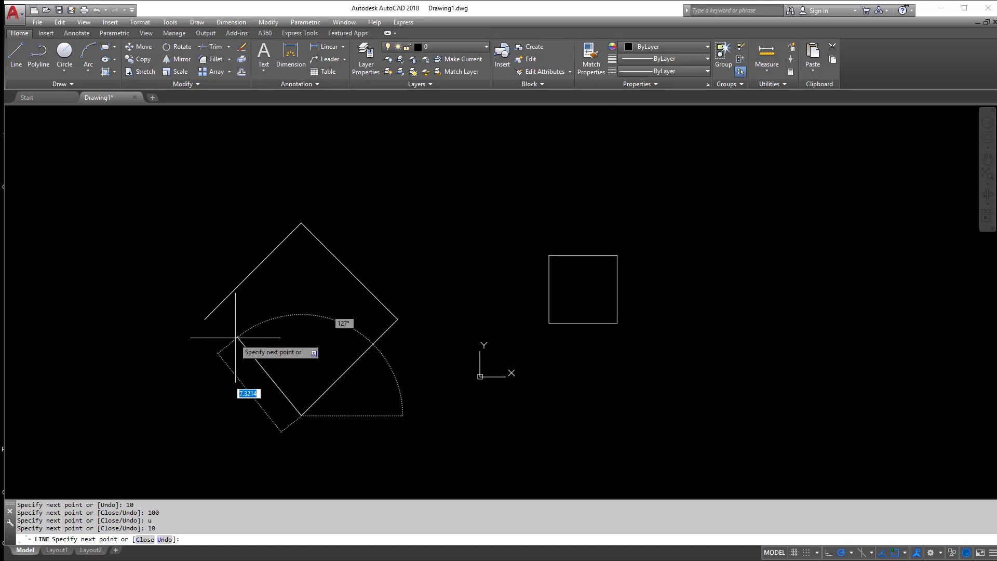
text(10)
key(Return)
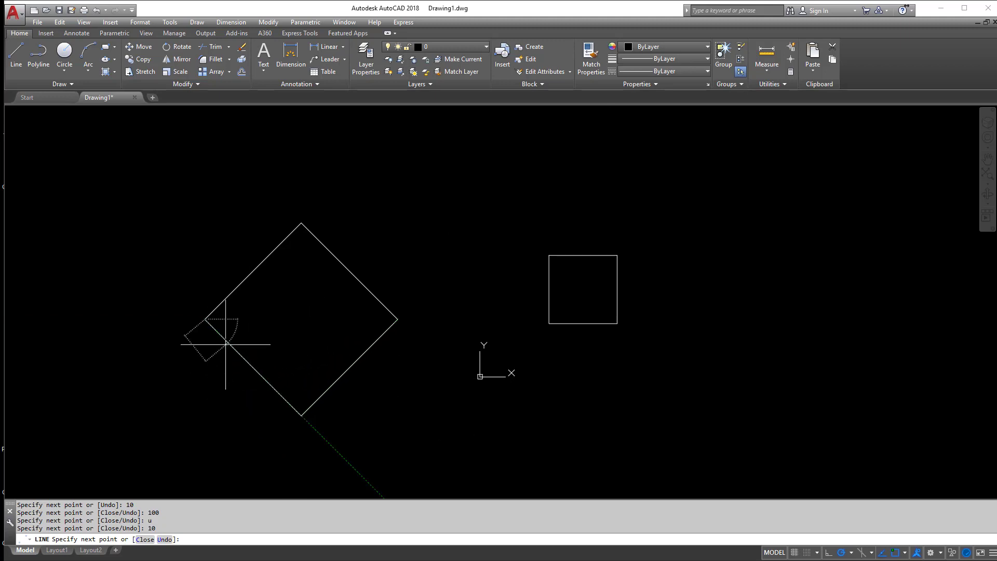
End the Line command after the diamond's closing side.
key(Escape)
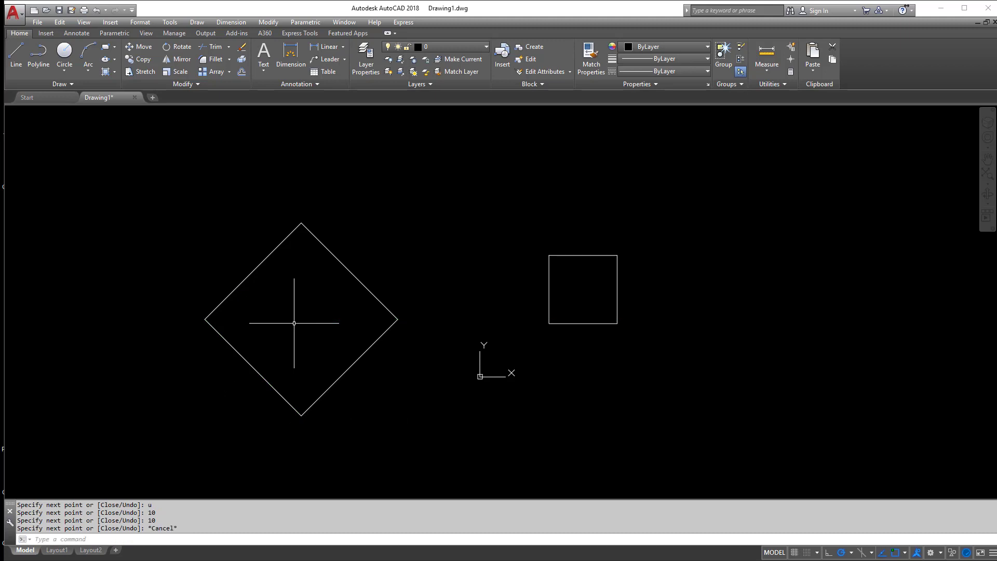
key(Escape)
key(Escape)
key(Escape)
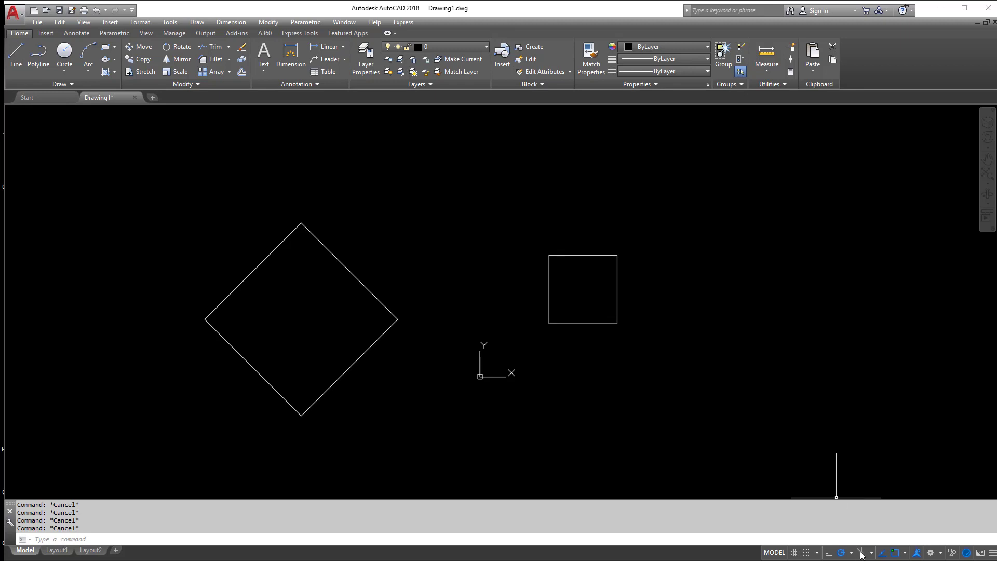
With polar tracking off, try a 5-unit line at 90° above the diamond, and cancel it.
click(16, 52)
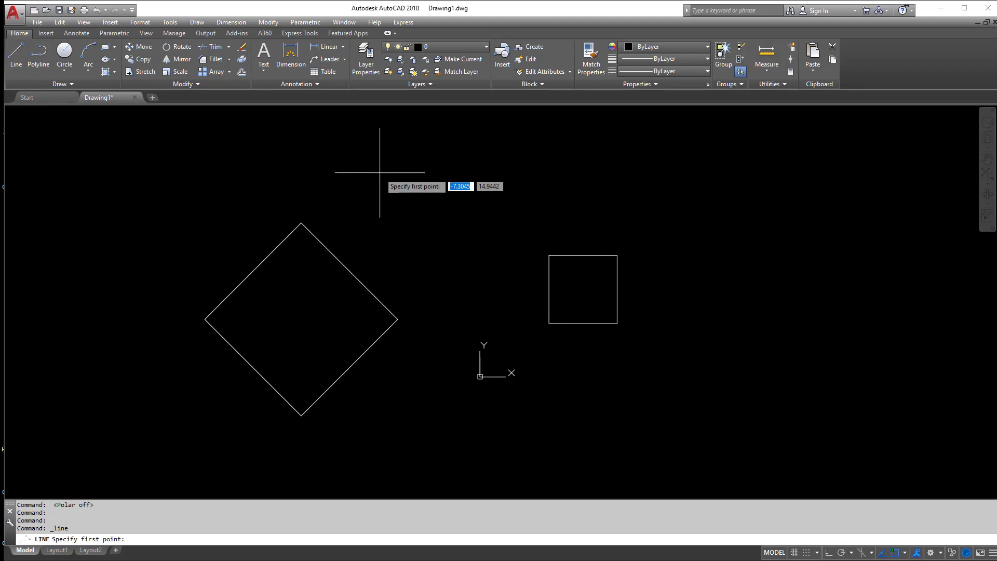
click(371, 177)
middle_drag(578, 133, 597, 291)
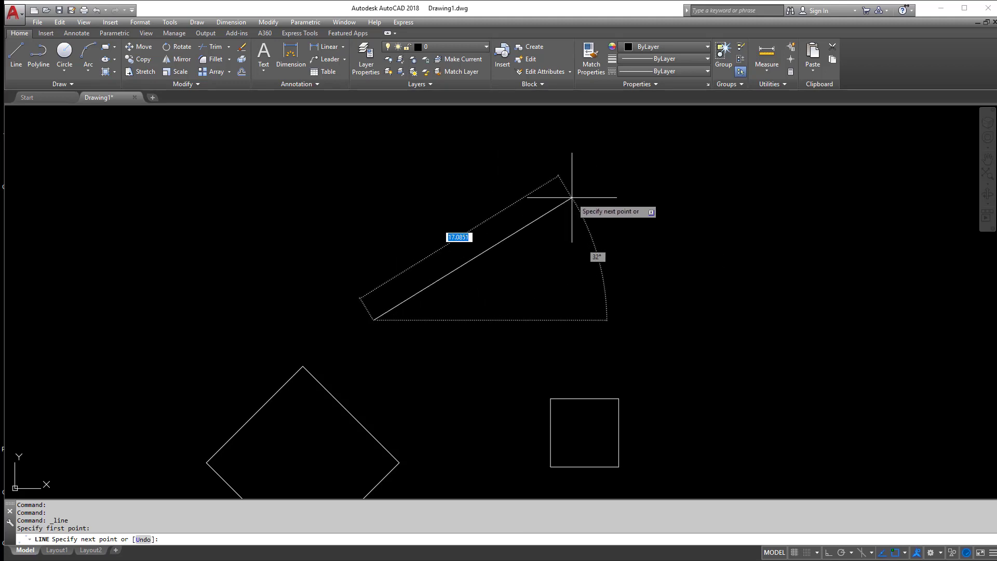
key(Tab)
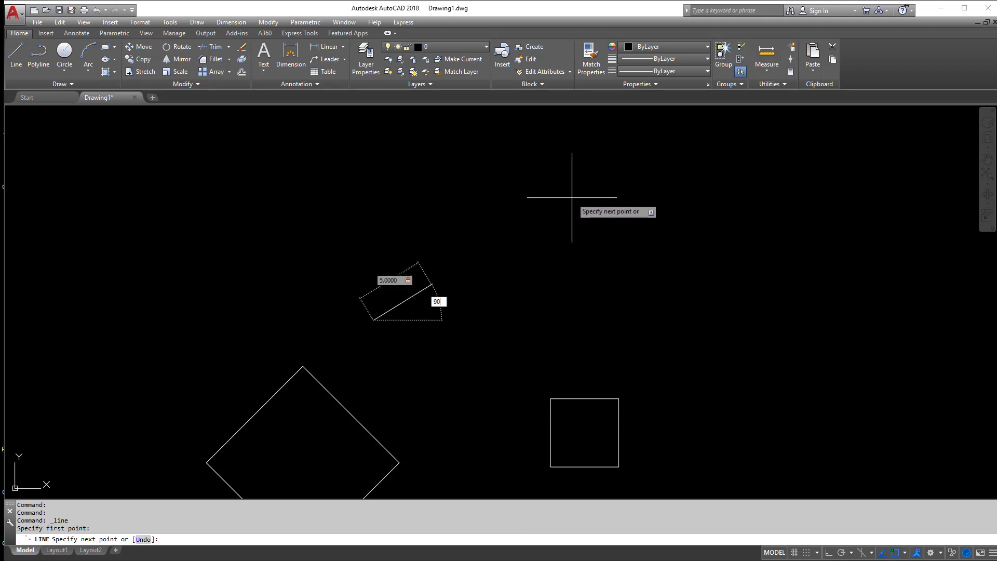
key(Tab)
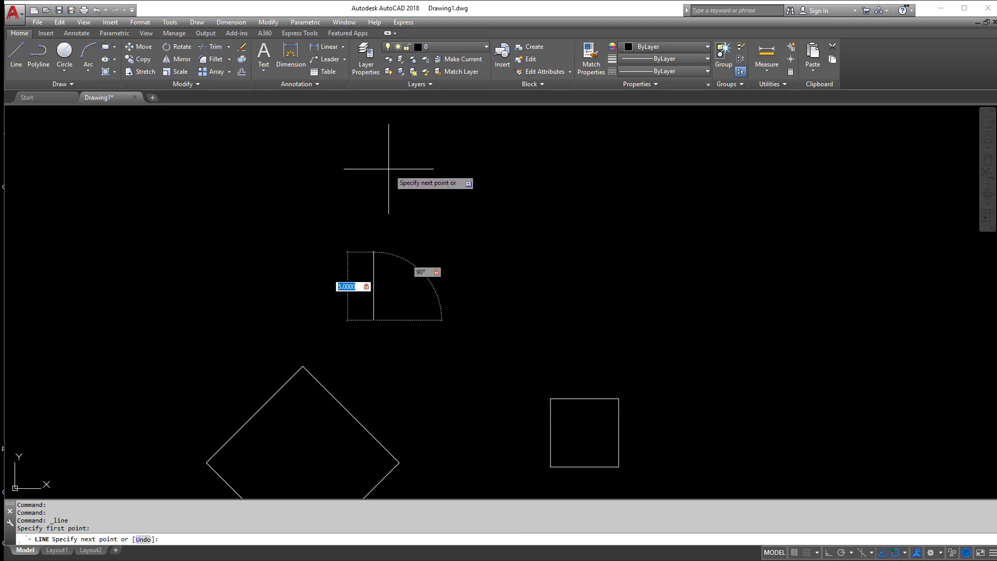
key(Escape)
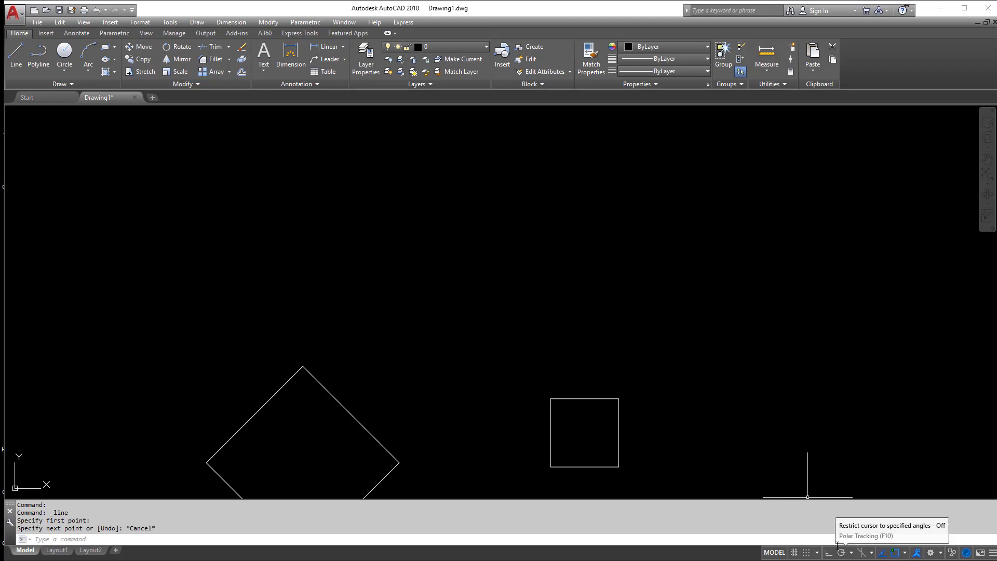
With Ortho turned on, draw a long horizontal line above the diamond and square, and a vertical line up from its right end.
click(16, 54)
click(281, 281)
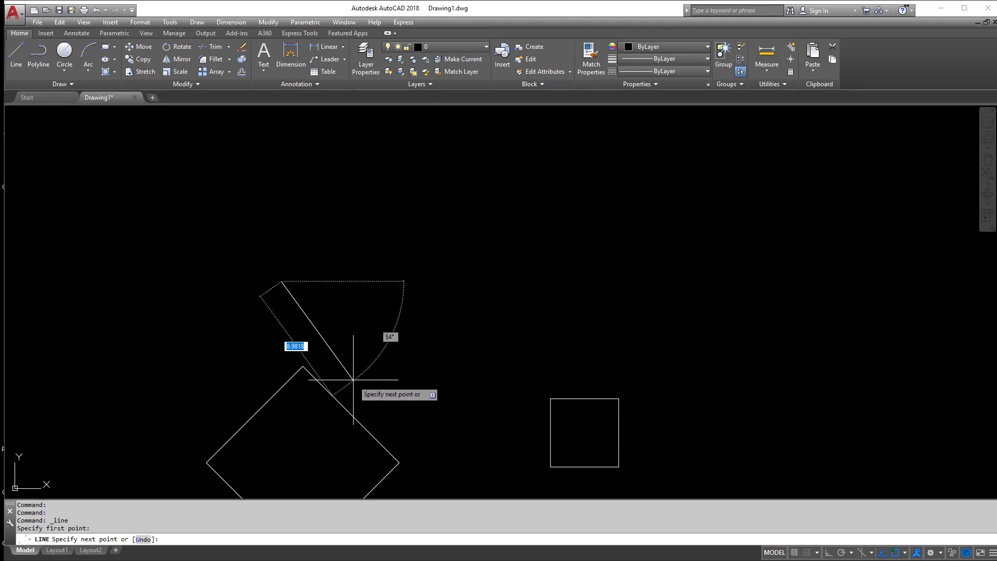
click(828, 554)
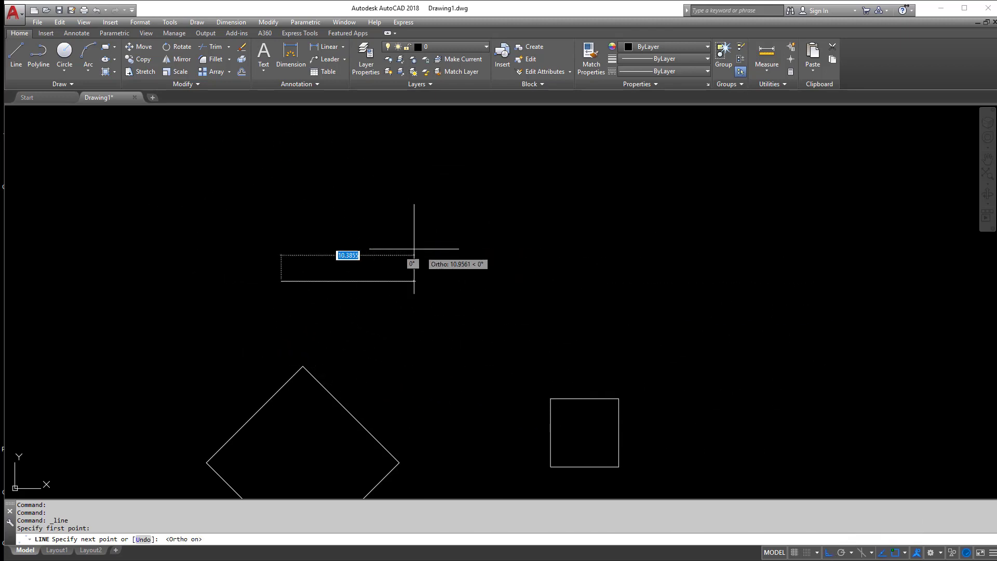
click(672, 281)
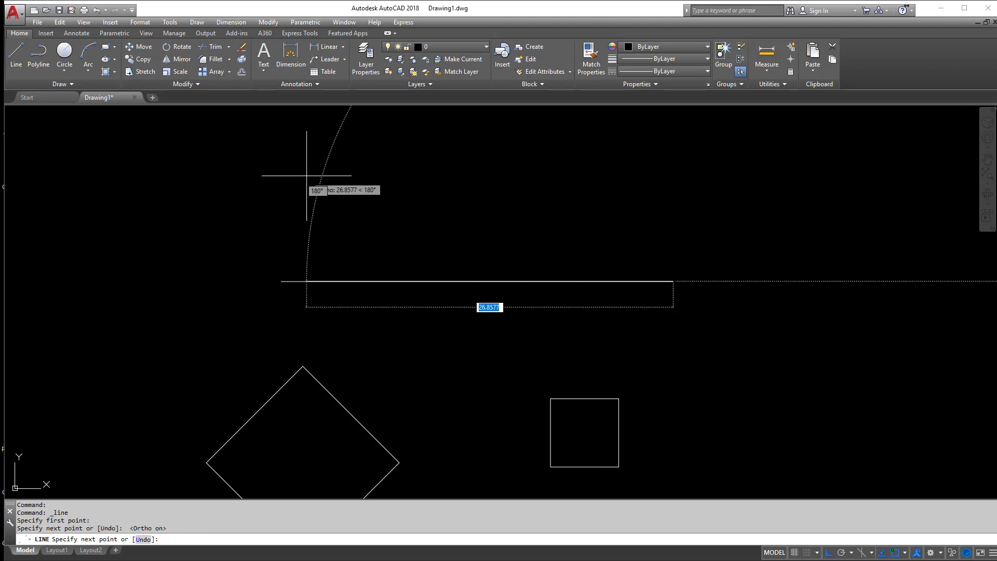
middle_drag(305, 176, 480, 320)
click(786, 163)
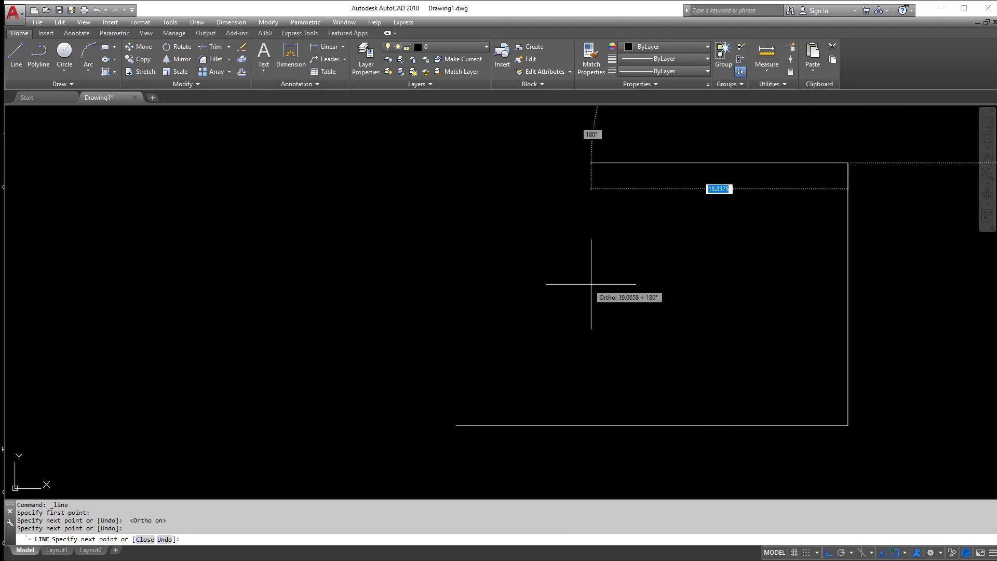
key(Escape)
Start a second square to the right of the first with connected 5-unit Ortho lines, one rightward and one upward.
middle_drag(588, 289, 271, 218)
click(16, 52)
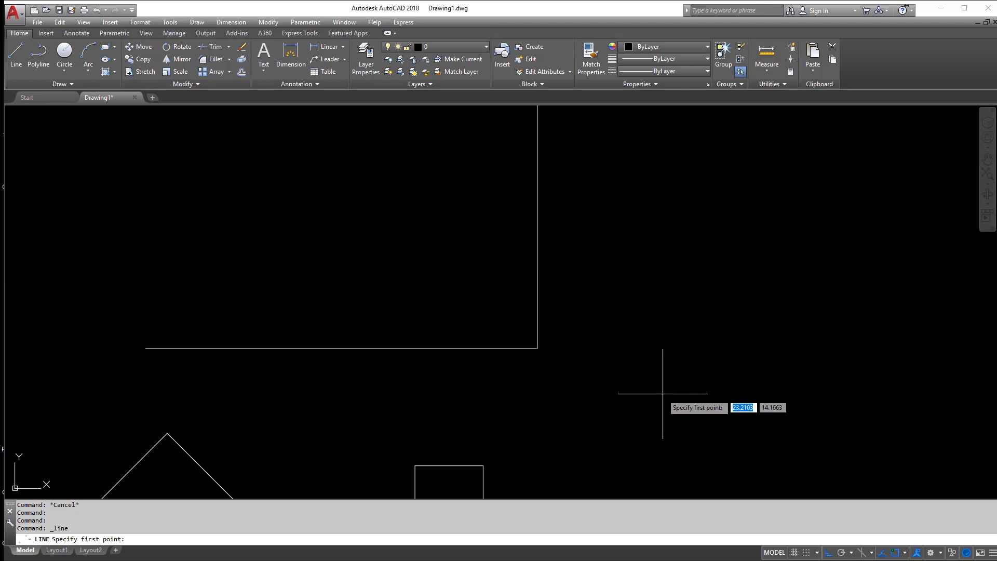
middle_drag(664, 392, 442, 340)
middle_drag(442, 290, 409, 212)
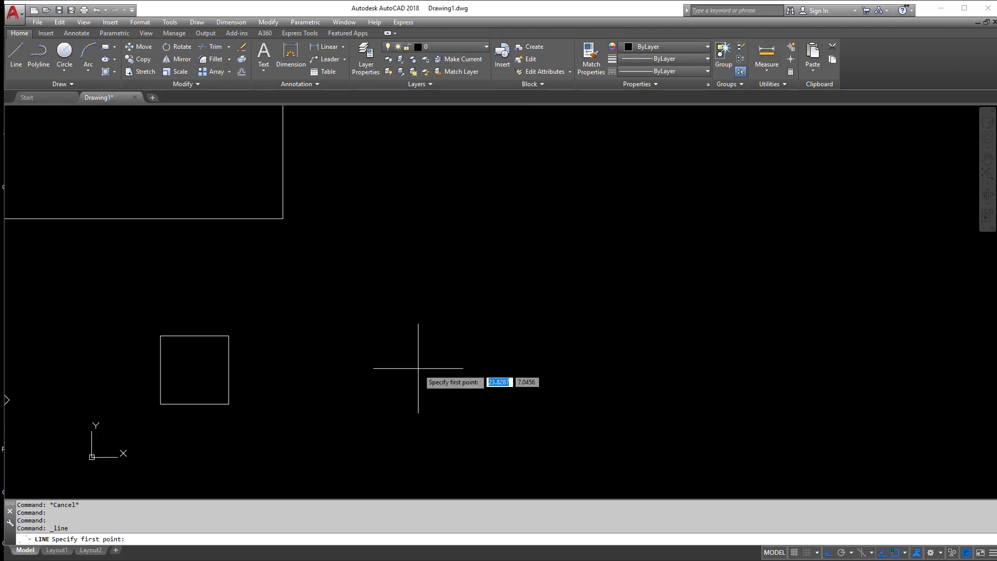
click(403, 404)
text(5)
key(Return)
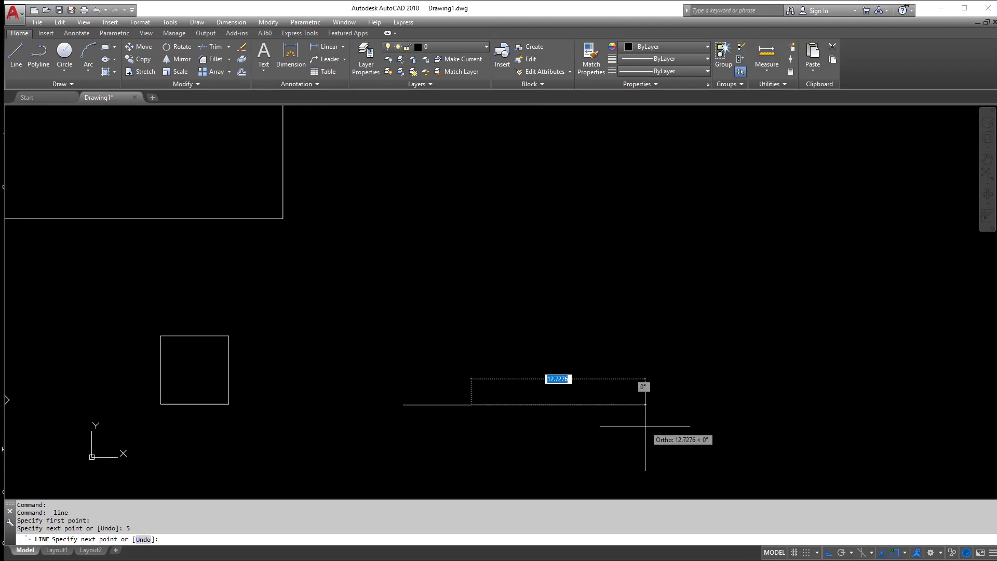
text(5)
key(Return)
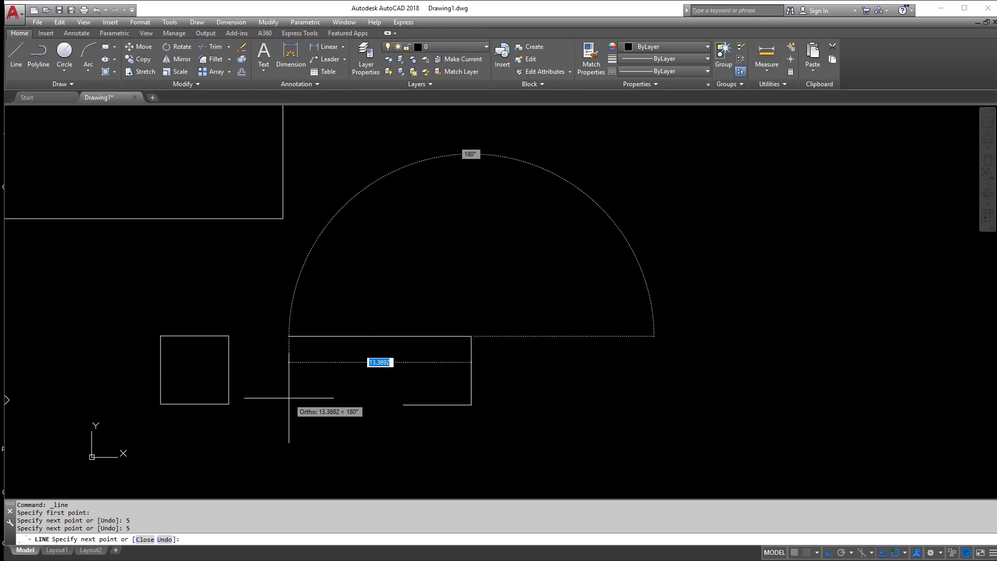
Complete the second square with 5-unit sides leftward and down to the start point, and end the line.
text(5)
key(Return)
text(5)
key(Return)
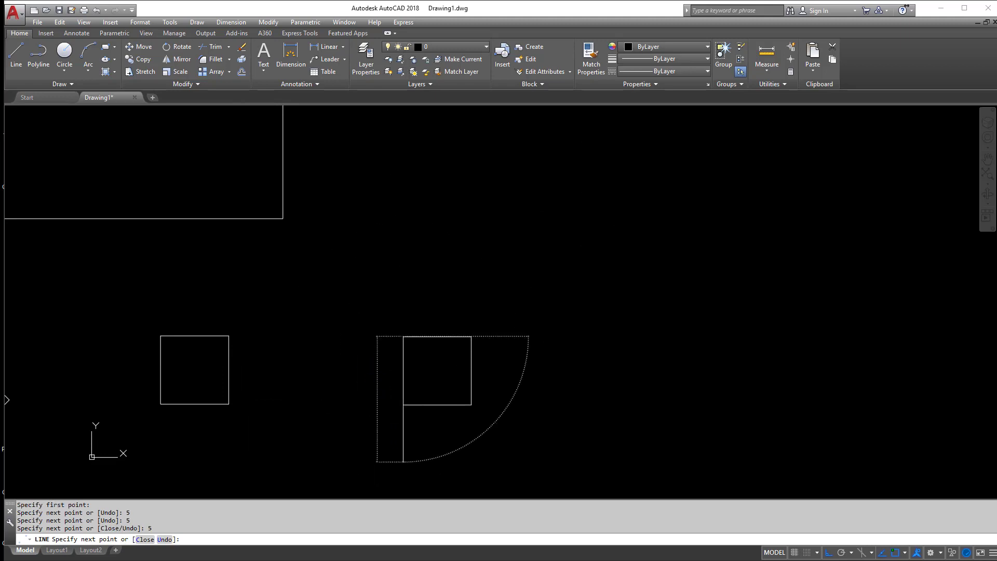
key(Escape)
key(Escape)
key(Escape)
key(Escape)
key(Escape)
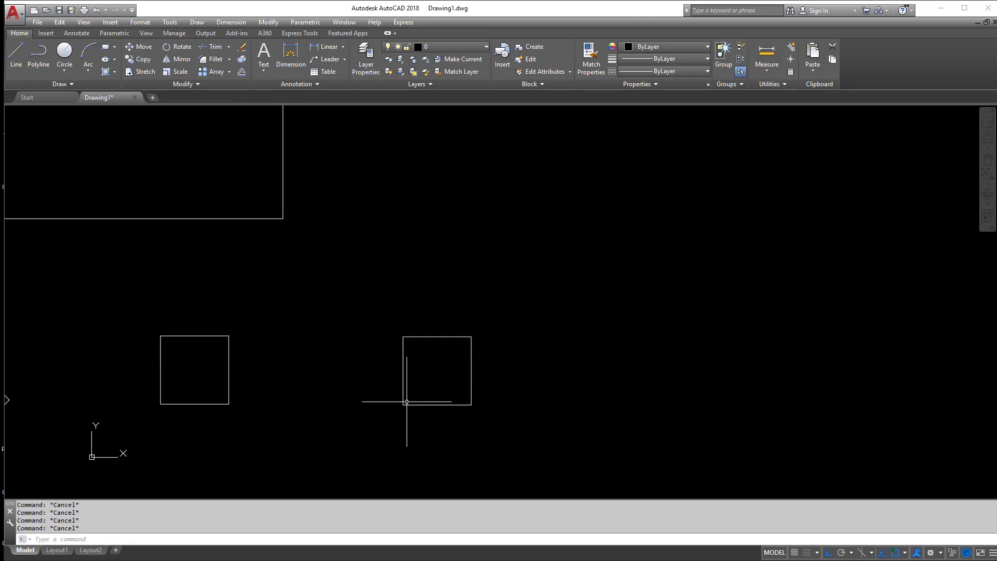
Draw two connected 5-unit Ortho lines between the squares, one upward and one rightward, and end the line.
scroll(401, 401, up, 4)
scroll(358, 355, up, 4)
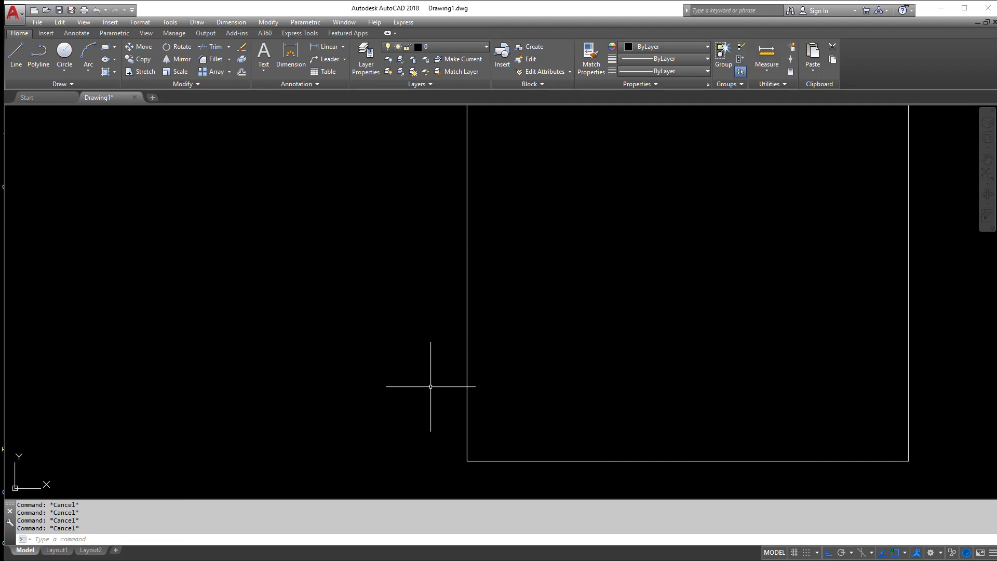
scroll(496, 381, down, 4)
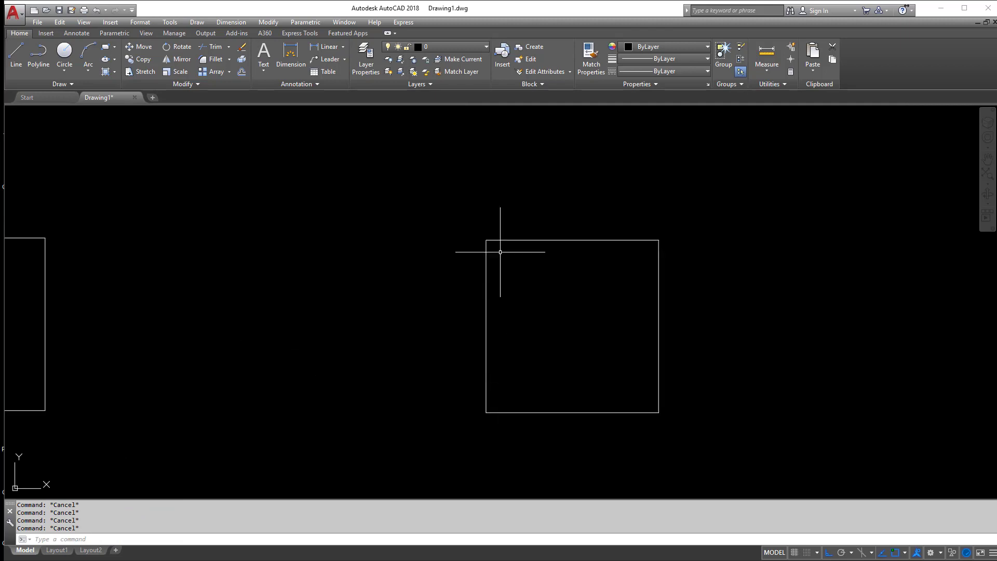
click(10, 58)
click(208, 373)
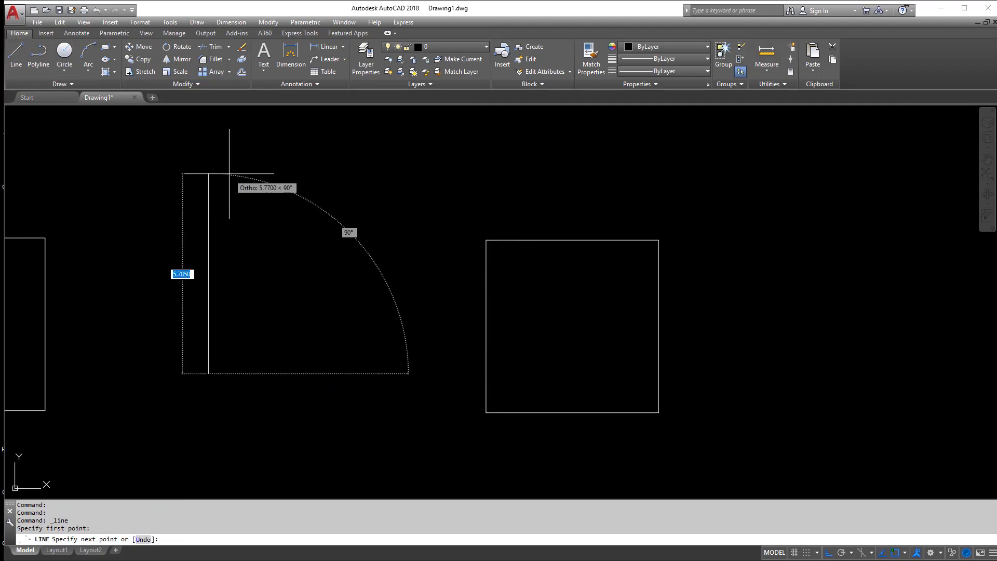
scroll(285, 405, down, 6)
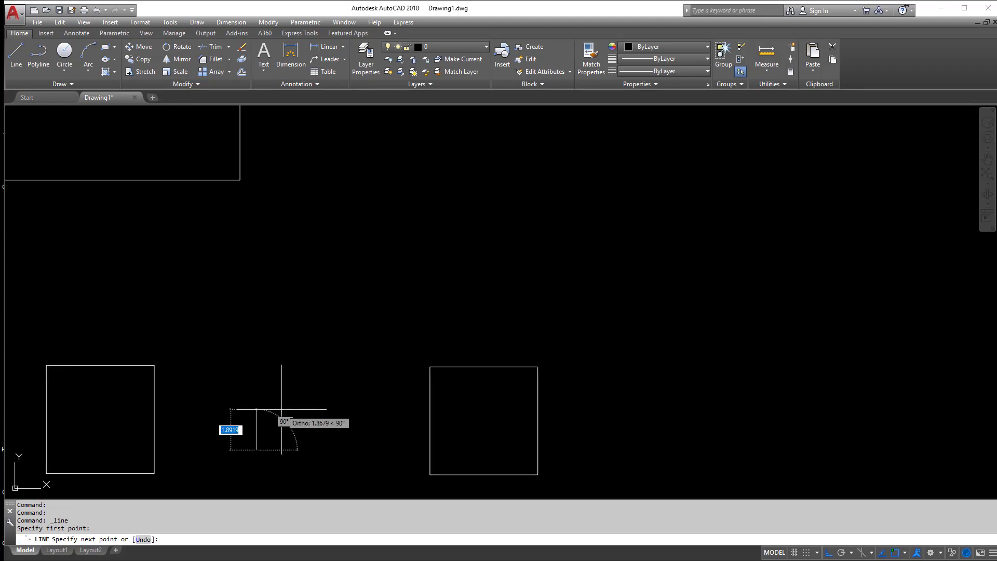
text(5)
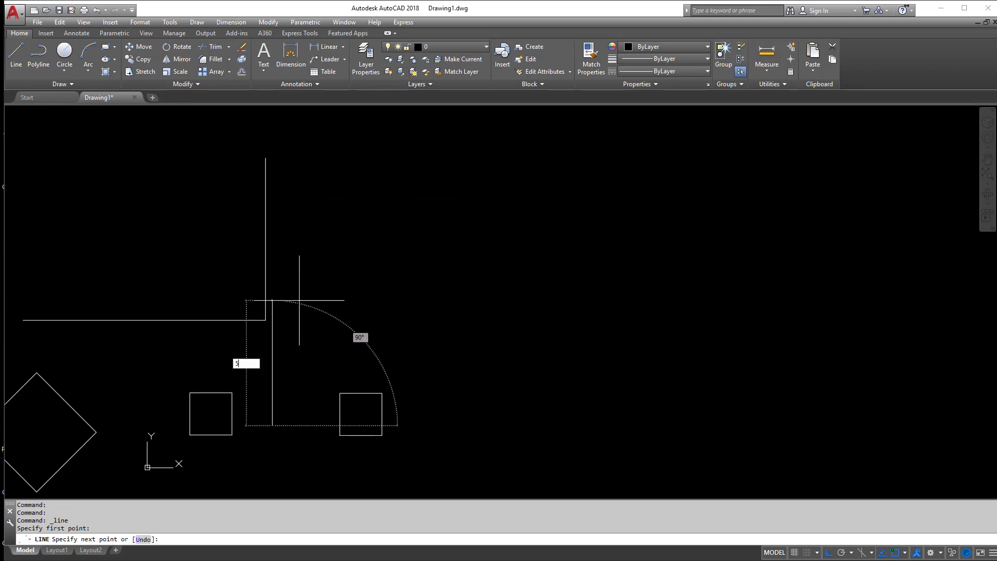
key(Return)
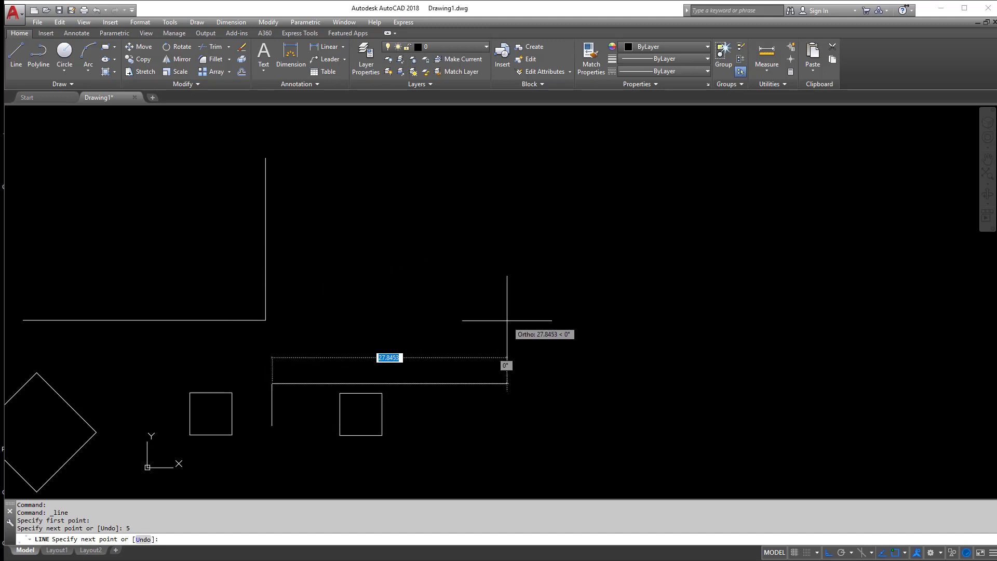
text(5)
key(Return)
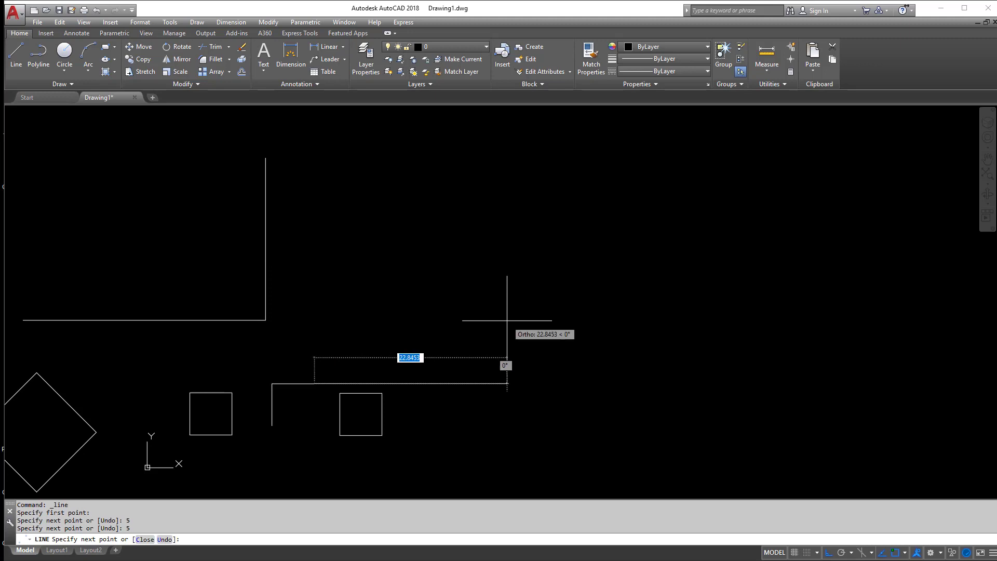
key(Escape)
key(Escape)
key(Escape)
Erase all Ortho practice lines: the connected 5-unit pair, the second square and the long perpendicular pair.
click(314, 378)
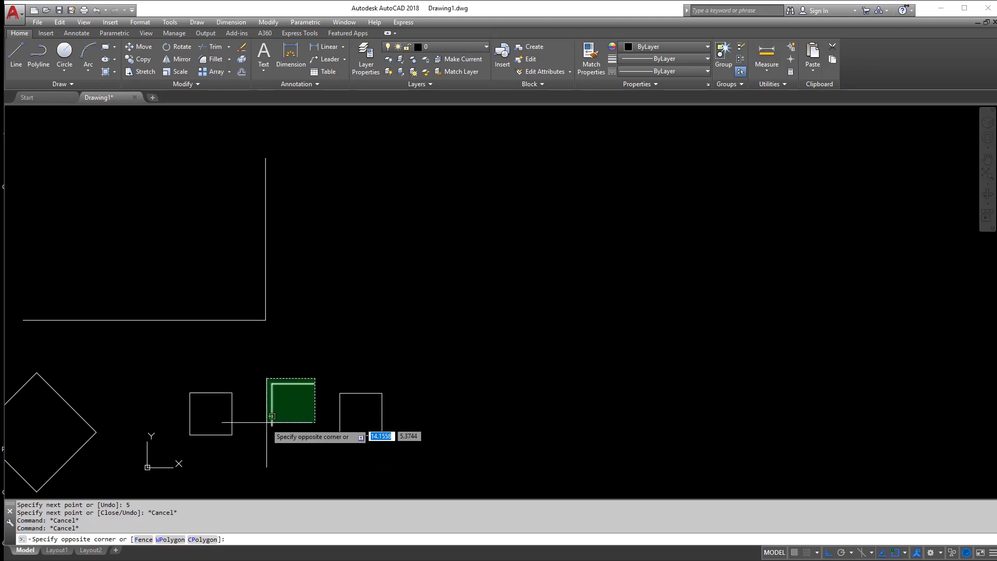
click(267, 425)
key(Delete)
click(416, 360)
click(318, 460)
key(Delete)
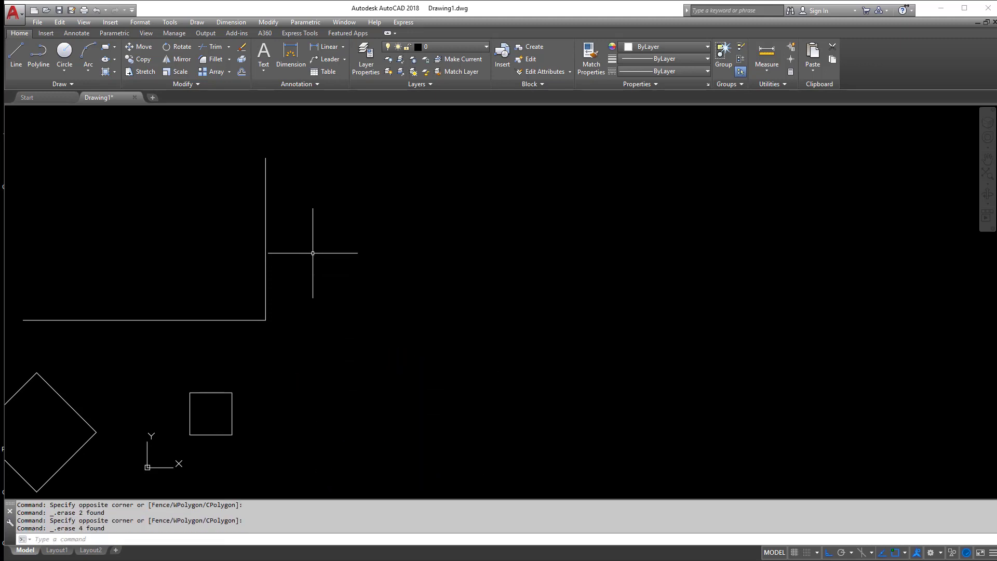
click(311, 256)
click(229, 344)
key(Delete)
middle_drag(189, 363, 494, 313)
scroll(495, 352, down, 2)
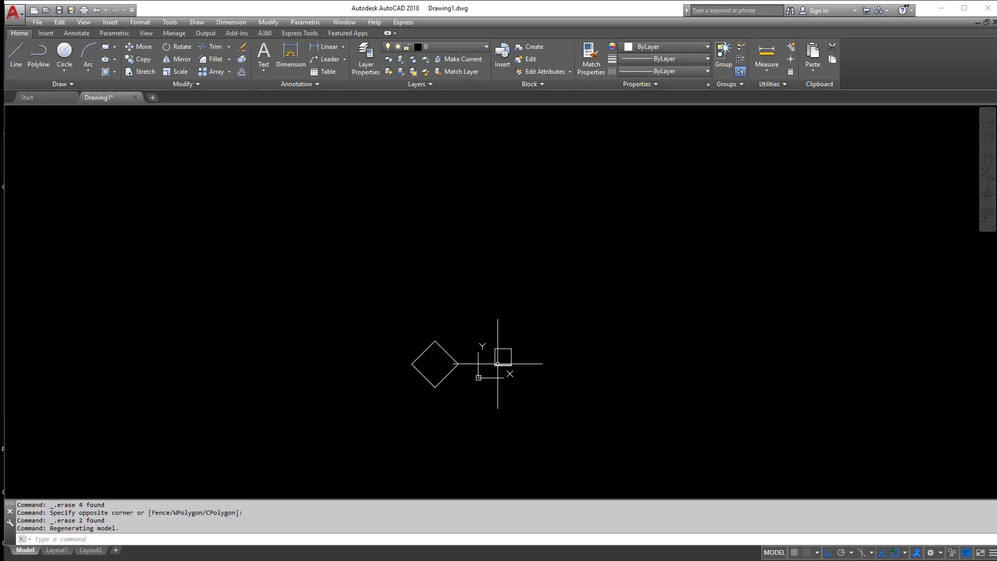
scroll(497, 362, up, 4)
middle_drag(528, 341, 393, 311)
scroll(470, 294, down, 1)
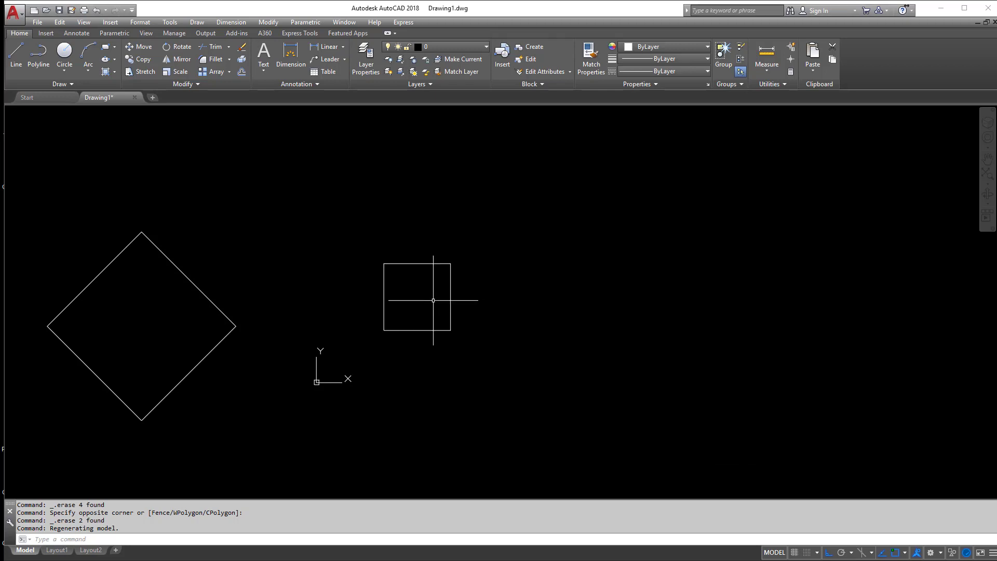
middle_drag(384, 281, 414, 233)
middle_drag(457, 267, 563, 301)
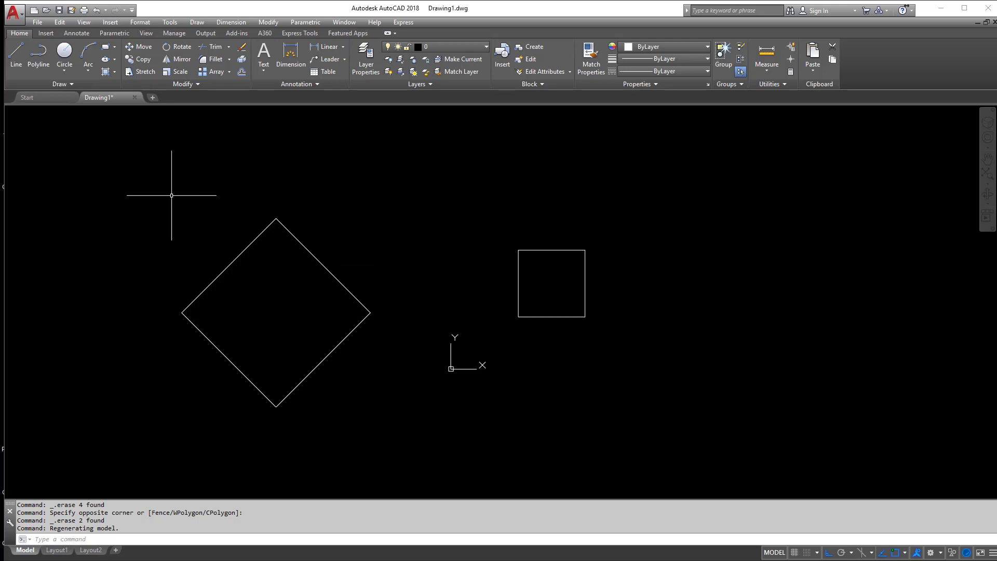
middle_drag(420, 243, 414, 296)
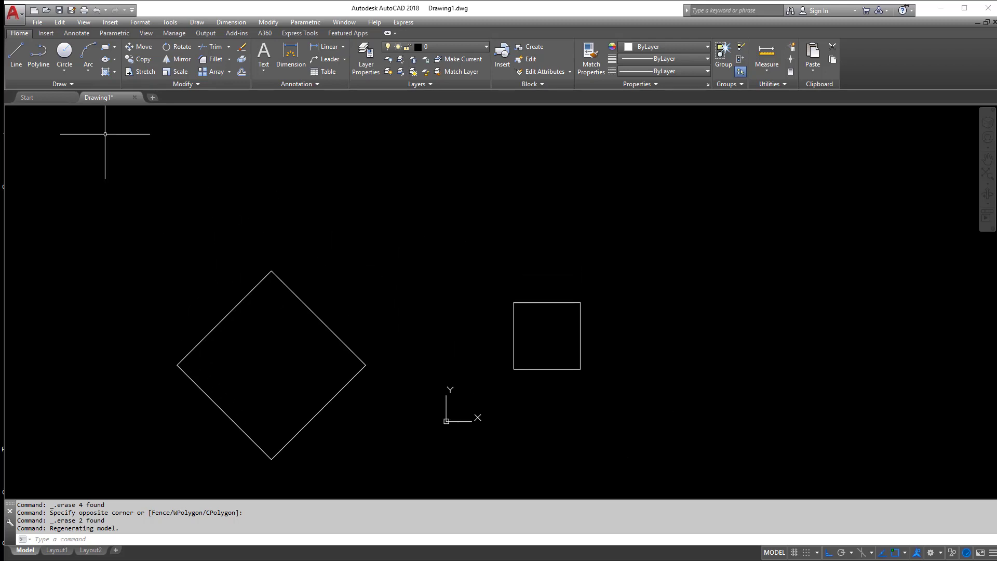
click(16, 55)
key(Escape)
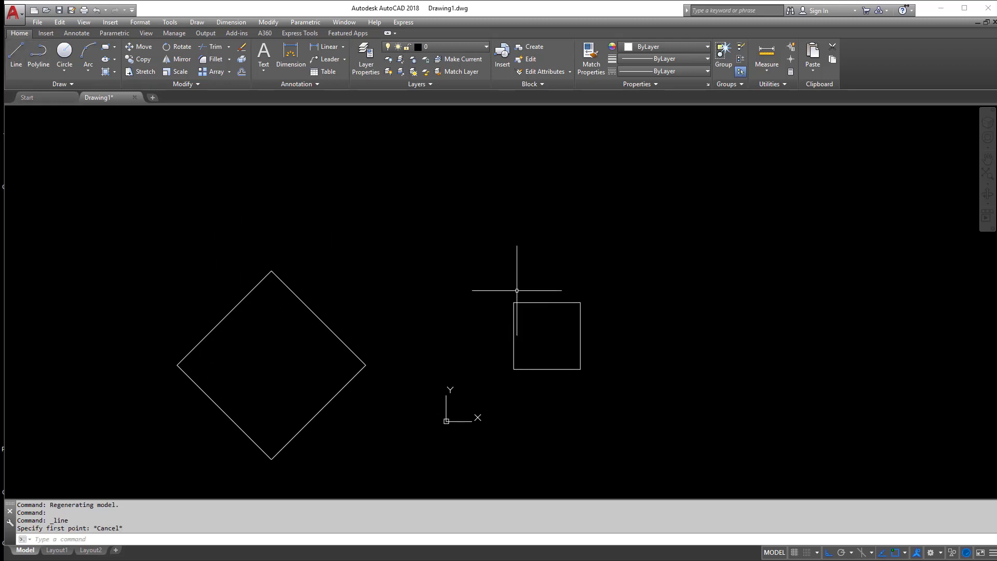
Show the Dynamic Input toggle on the status bar, and turn Ortho off during a trial line between the diamond and square.
click(992, 553)
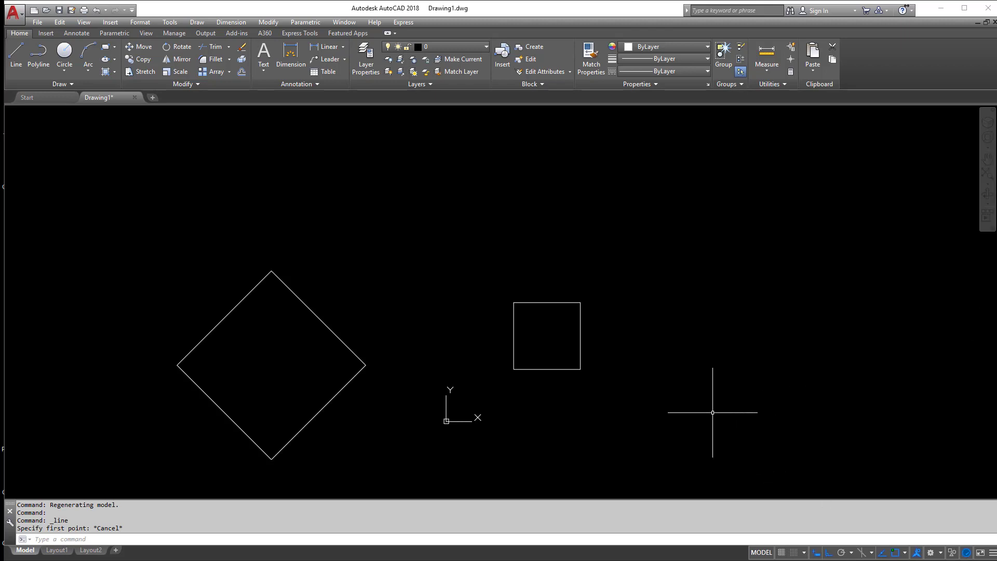
click(23, 64)
click(333, 278)
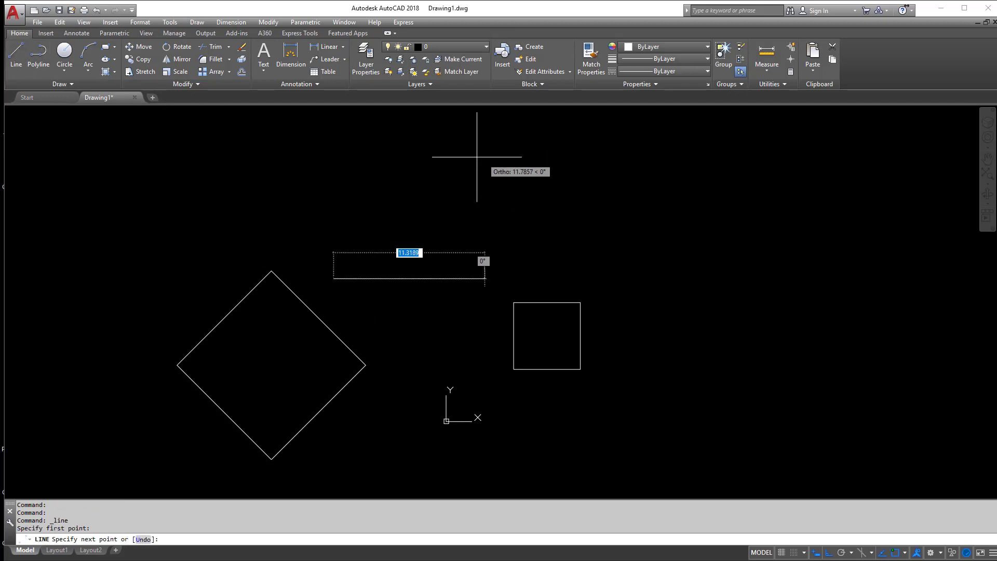
key(F8)
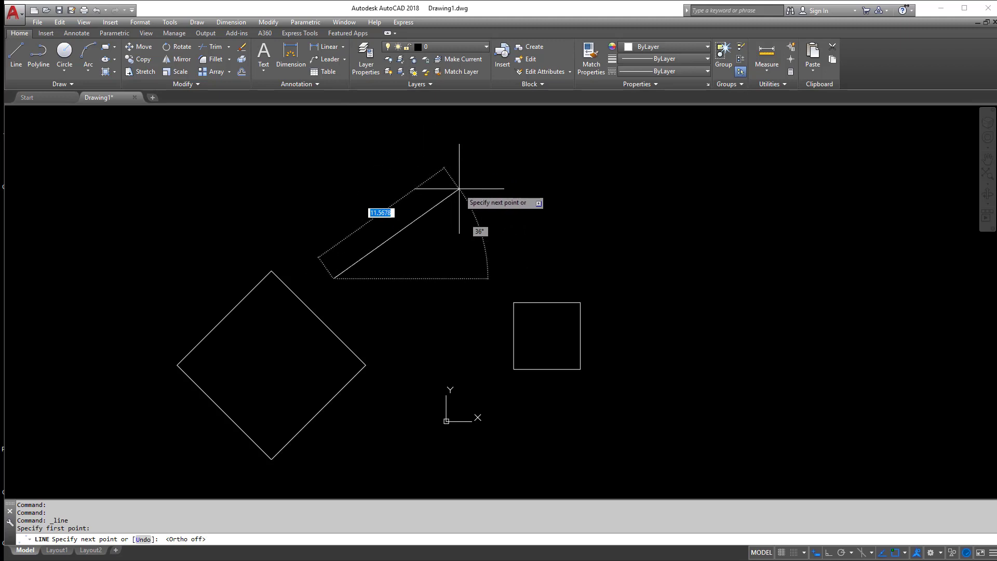
key(Escape)
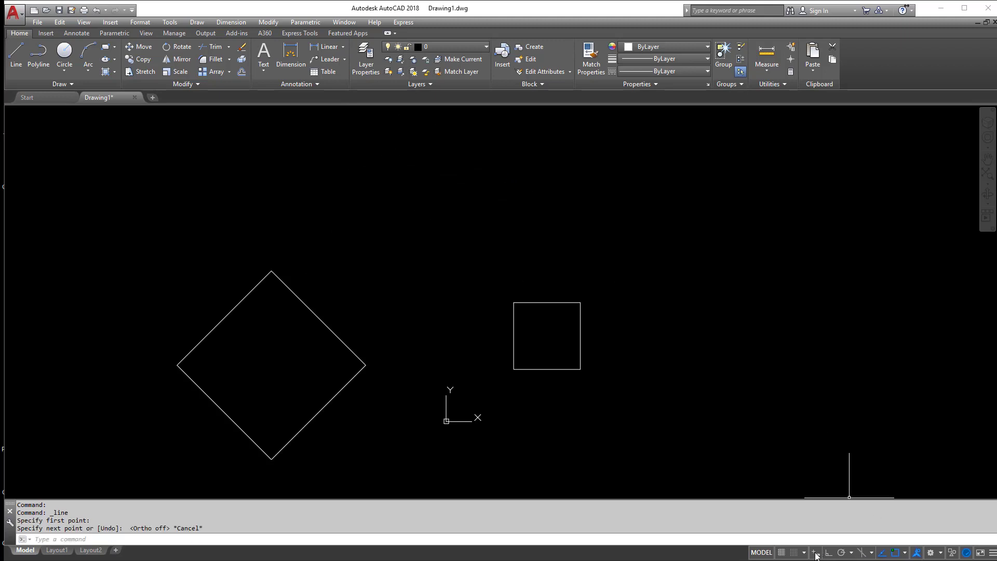
click(16, 54)
click(391, 308)
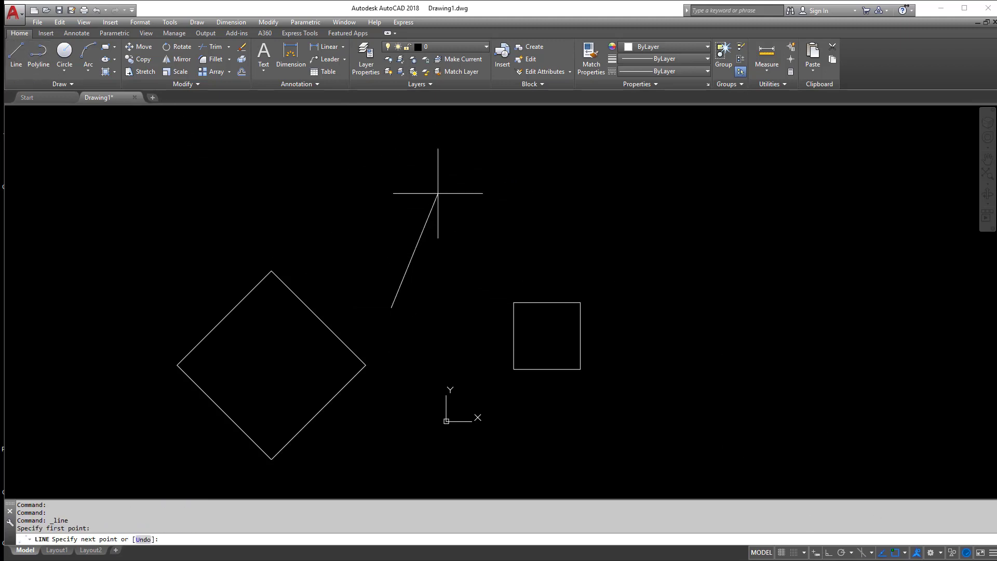
key(Escape)
key(Escape)
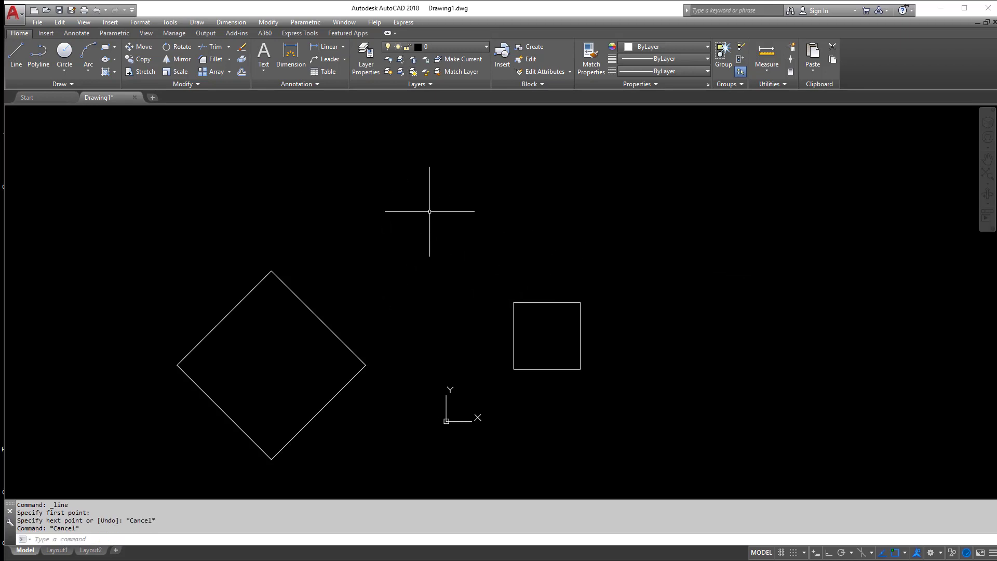
Draw a 5-unit square above the diamond and square using @5<90, @5<0 and @5<270, and close it with the Close option.
click(16, 53)
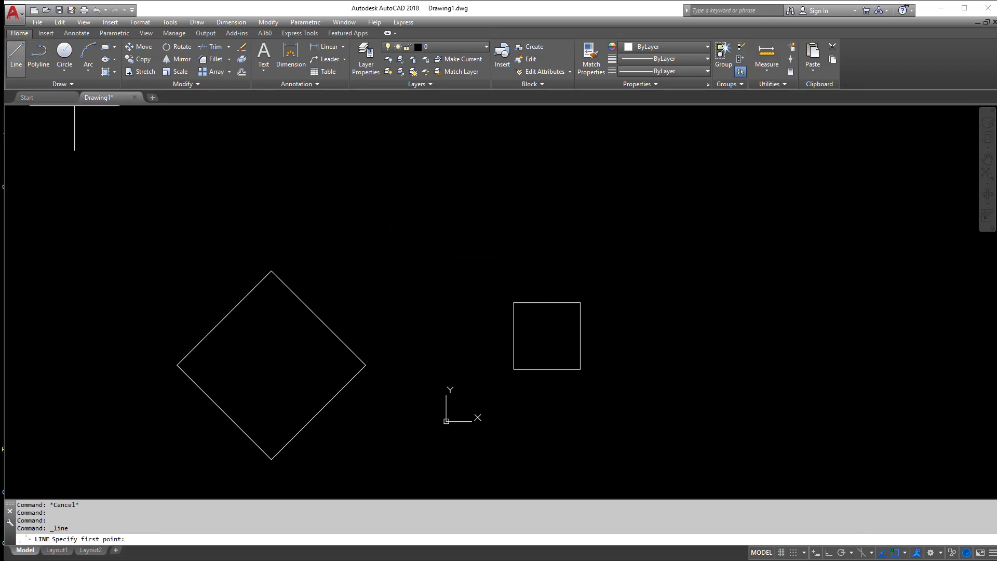
click(369, 214)
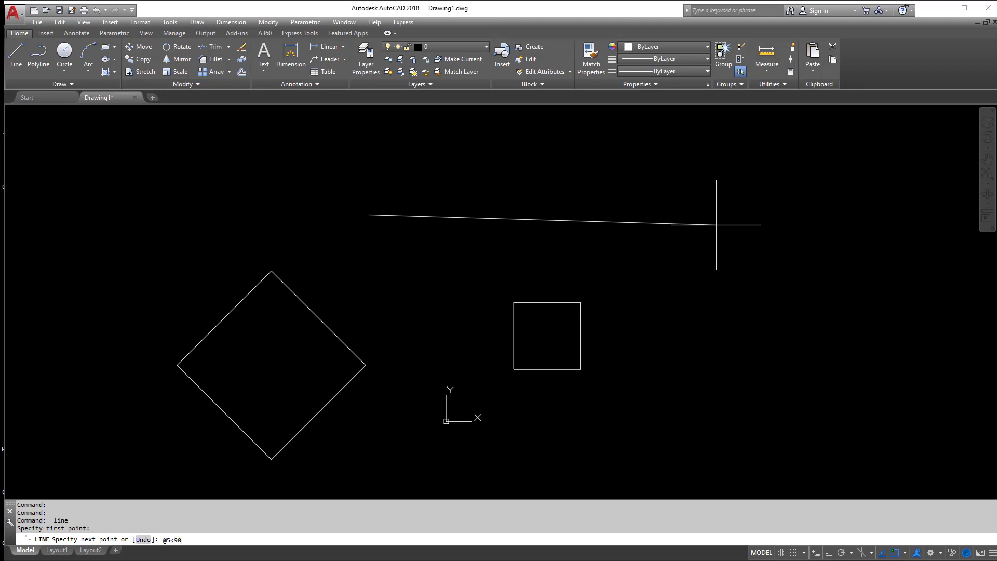
key(Return)
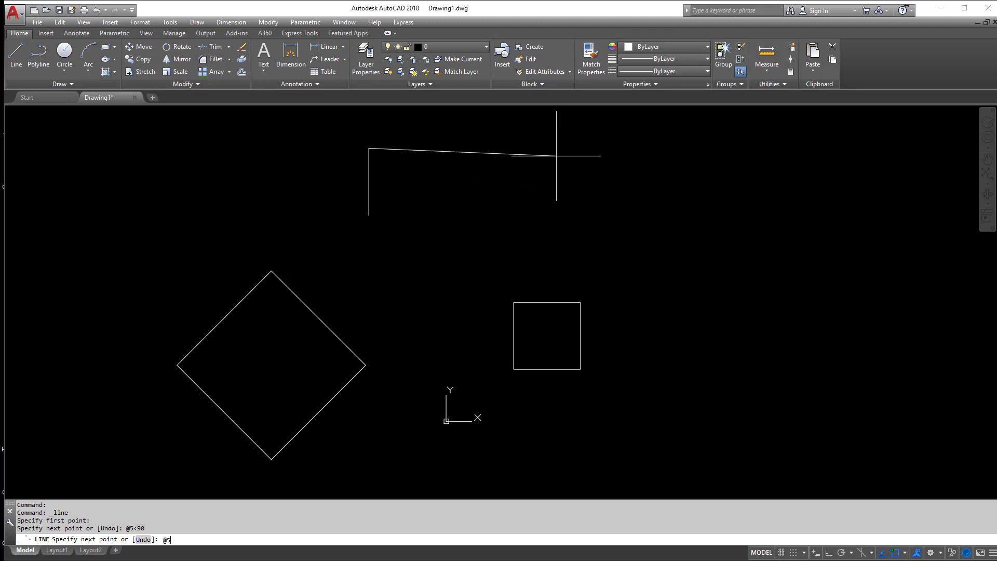
text(@5<0)
key(Return)
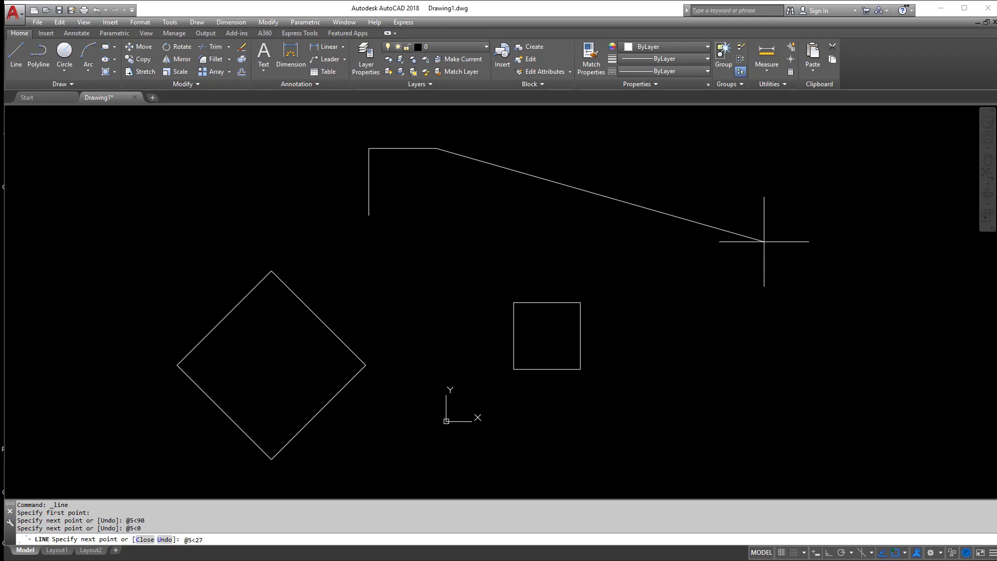
key(Return)
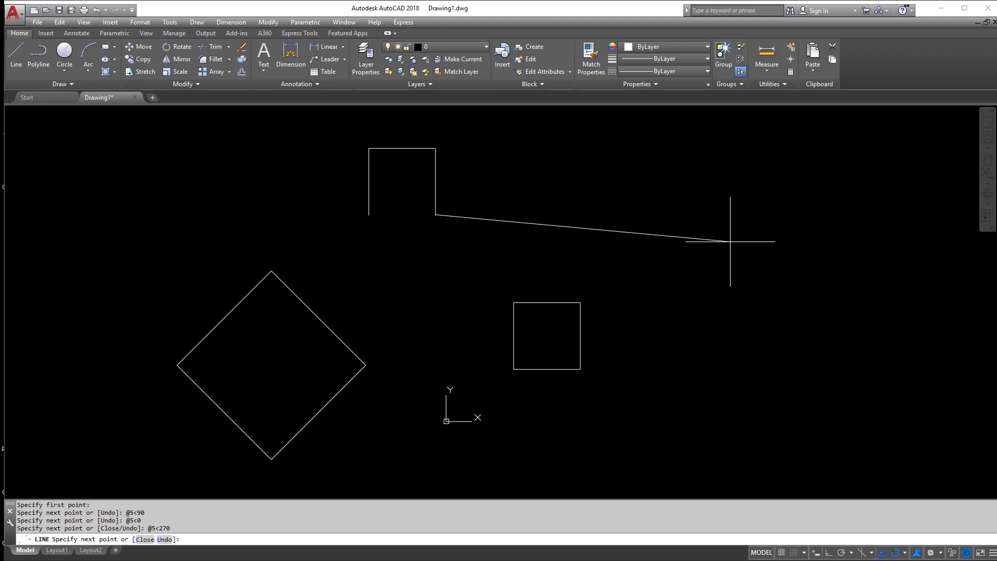
key(Return)
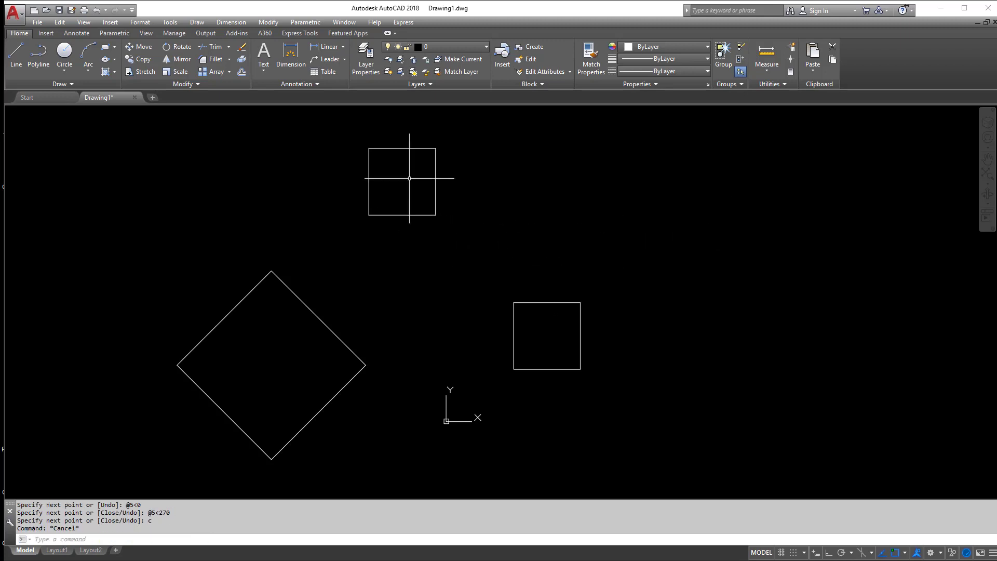
key(Escape)
key(Escape)
key(Escape)
Erase all four sides of the upper practice square.
click(337, 130)
click(493, 266)
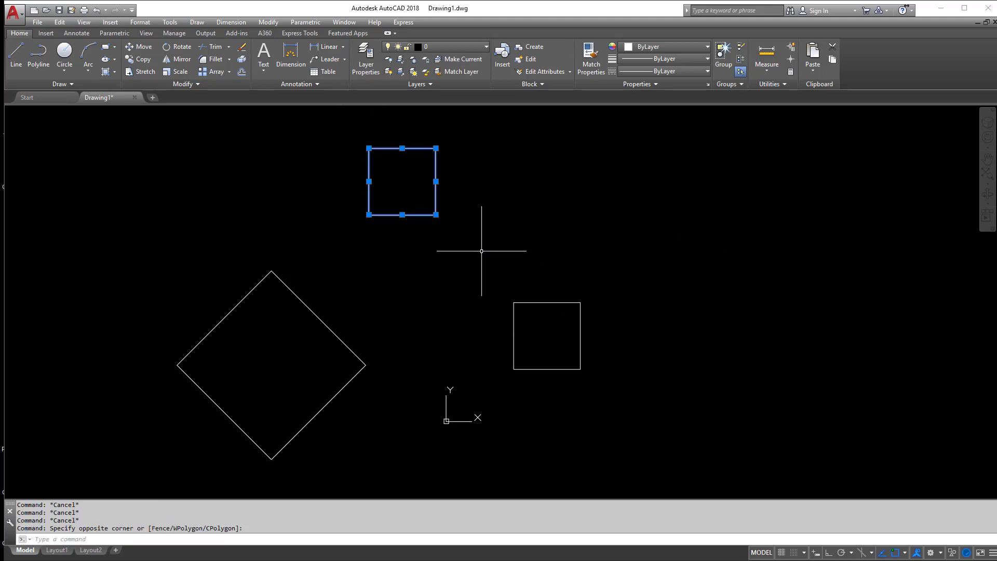
key(Delete)
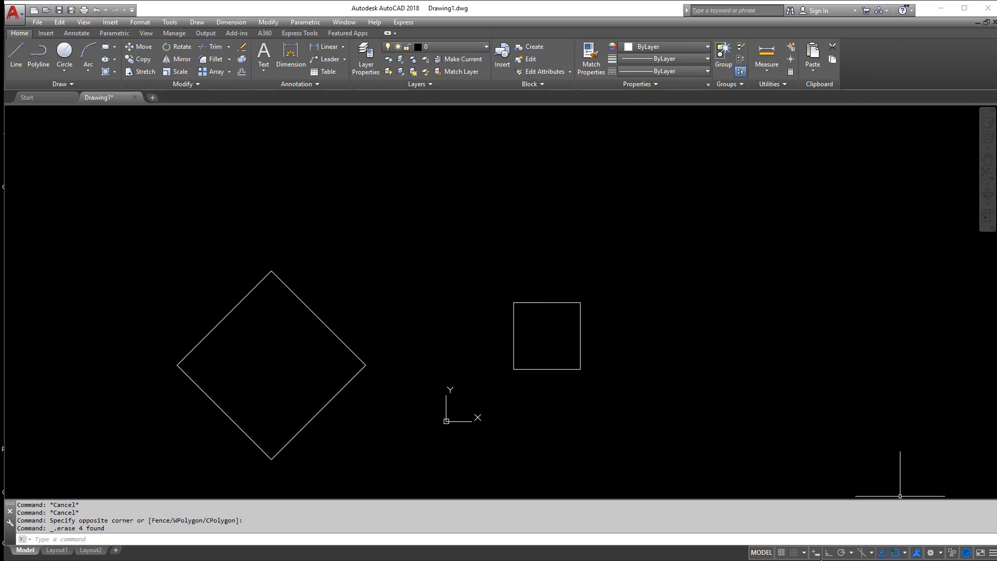
With Dynamic Input on, draw two connected freehand lines above the diamond and the square, and end the line.
click(16, 53)
click(427, 269)
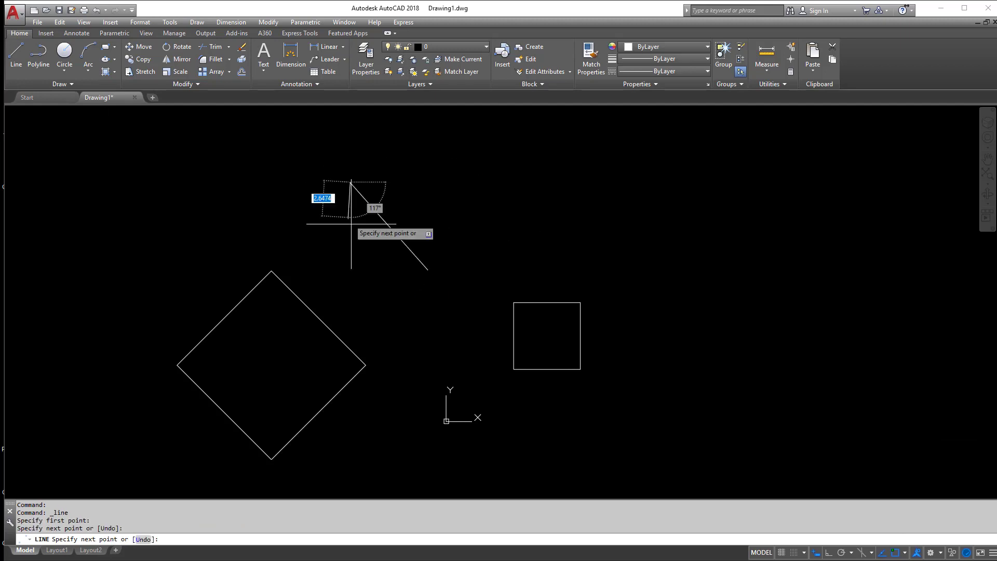
click(350, 182)
click(521, 196)
key(Escape)
key(Escape)
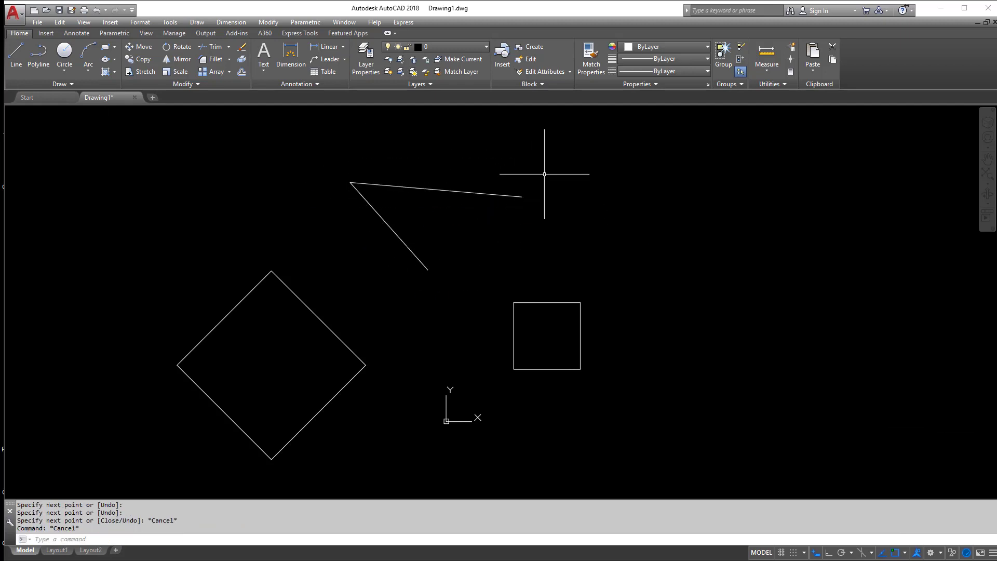
Erase the two connected freehand lines above the diamond and the square.
click(527, 164)
click(407, 244)
key(Delete)
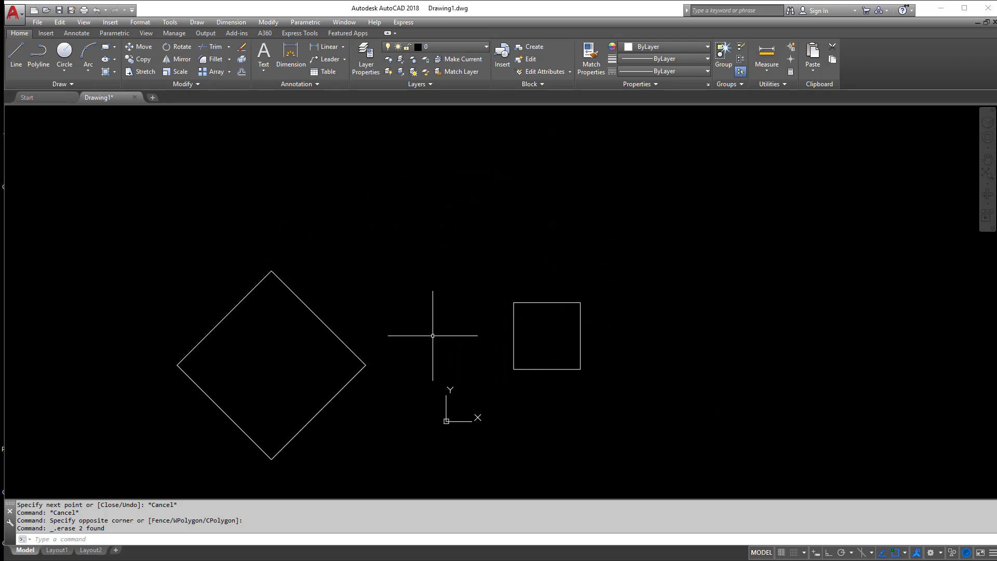
With the Line command running, examine the endpoint snap markers at the diamond's corners.
scroll(467, 296, down, 3)
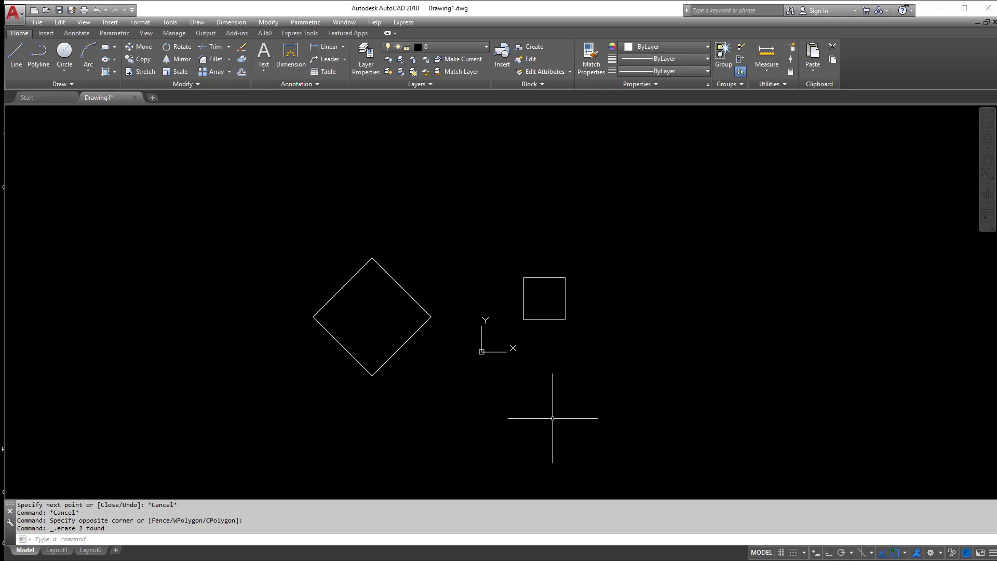
middle_drag(552, 419, 530, 400)
middle_drag(446, 280, 462, 303)
middle_drag(395, 243, 421, 222)
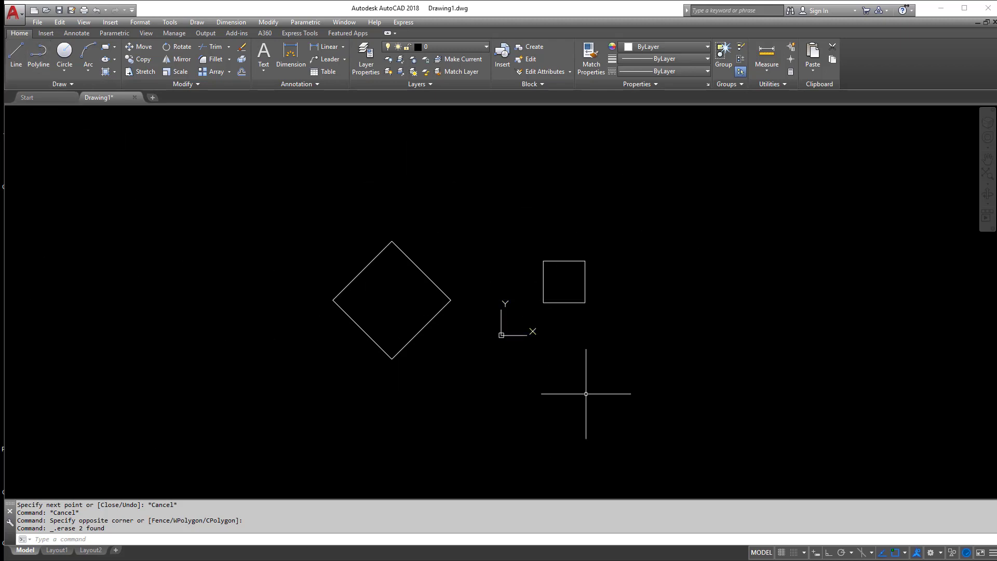
click(16, 52)
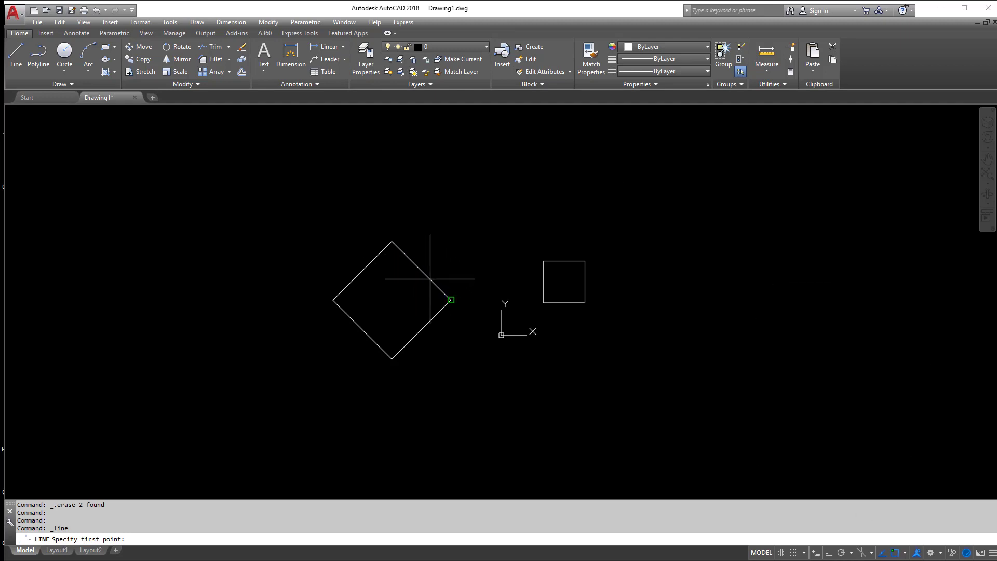
scroll(391, 241, up, 4)
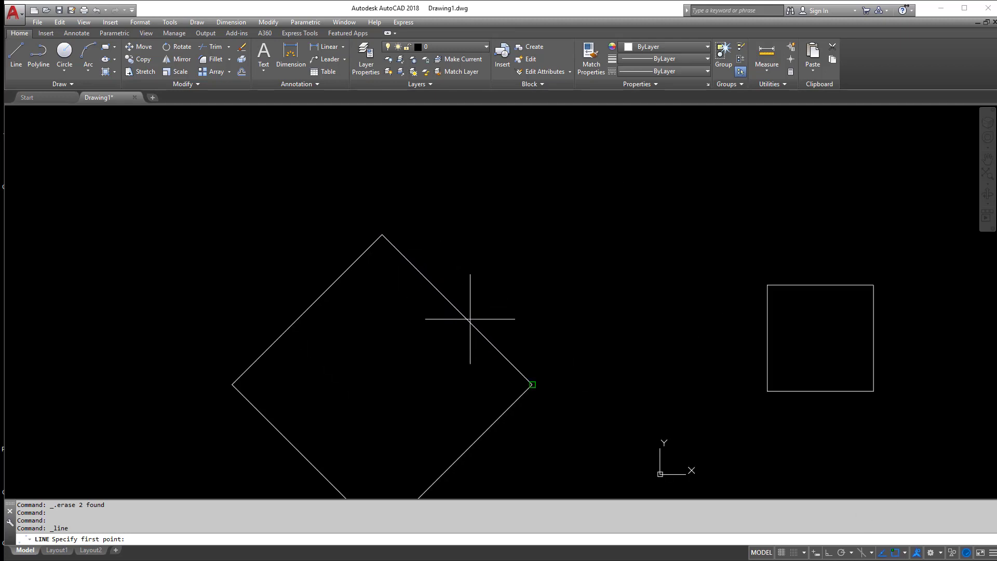
middle_drag(470, 320, 484, 281)
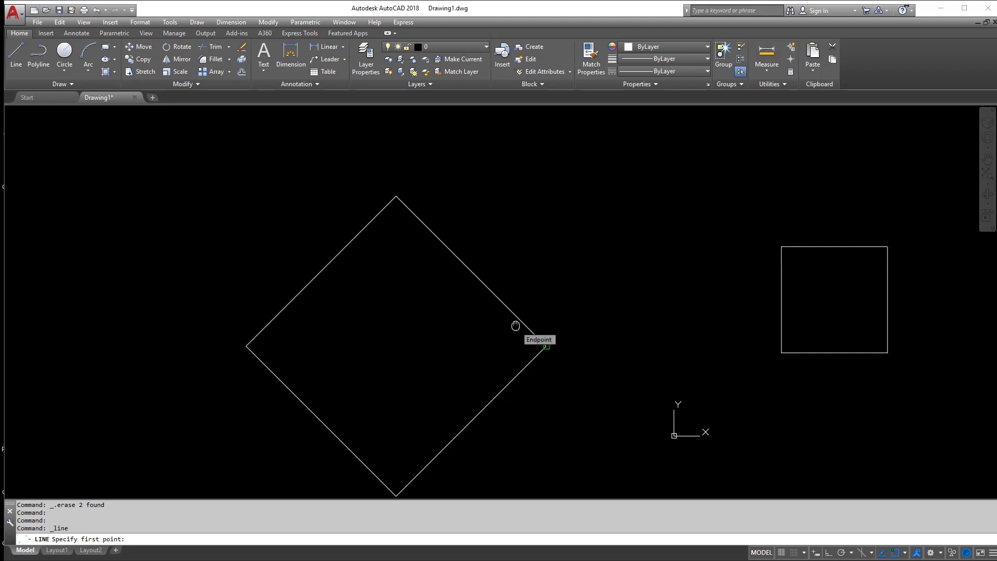
middle_drag(515, 326, 502, 301)
middle_drag(394, 187, 477, 258)
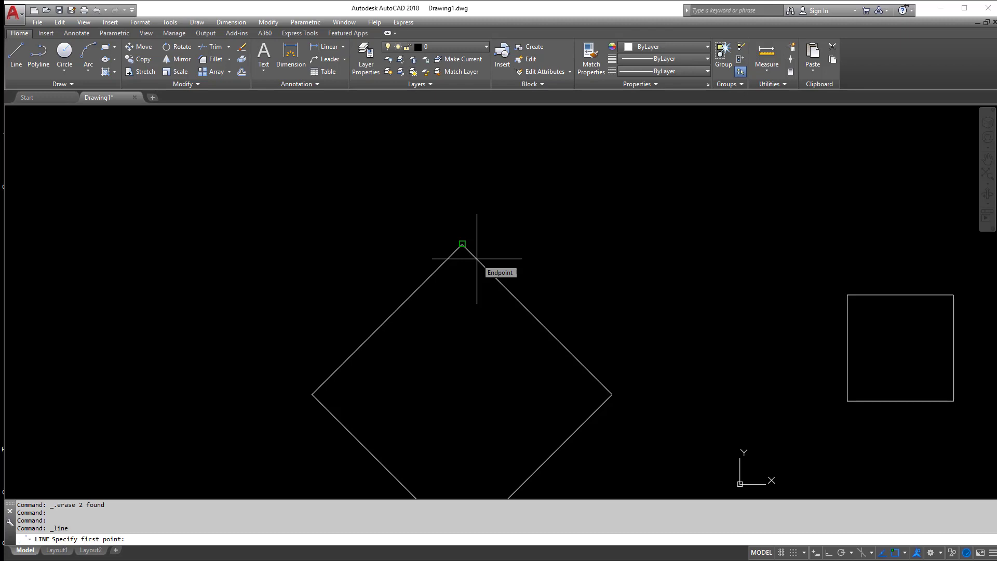
Review the available object snap modes and the Object Snap page of Drafting Settings, toggling Object Snap off and on again.
click(905, 553)
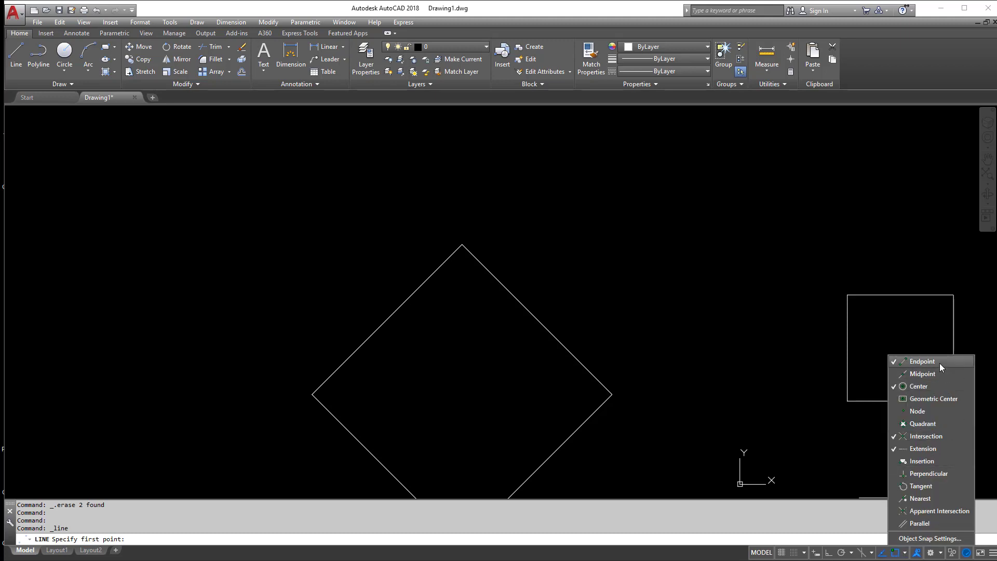
click(789, 389)
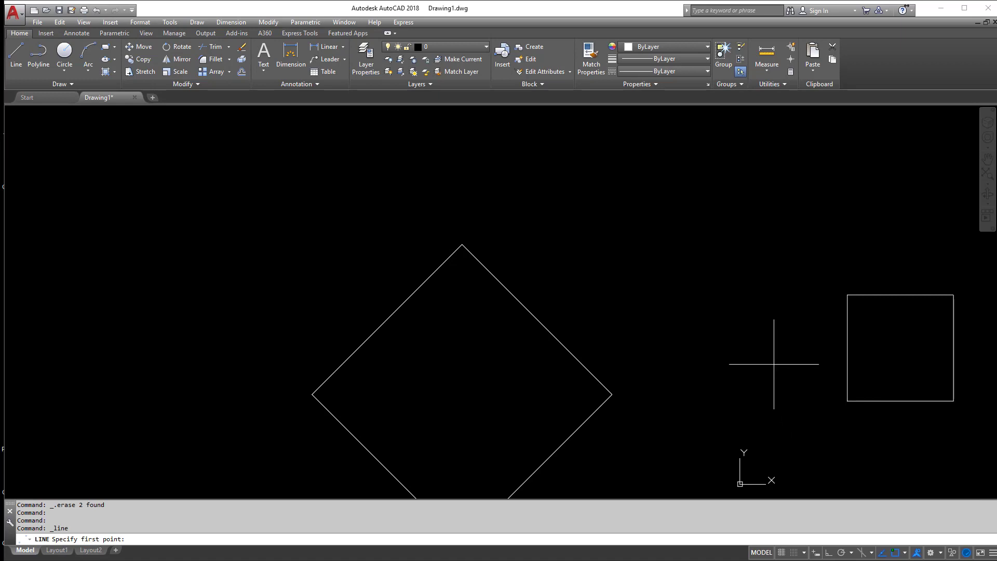
click(899, 553)
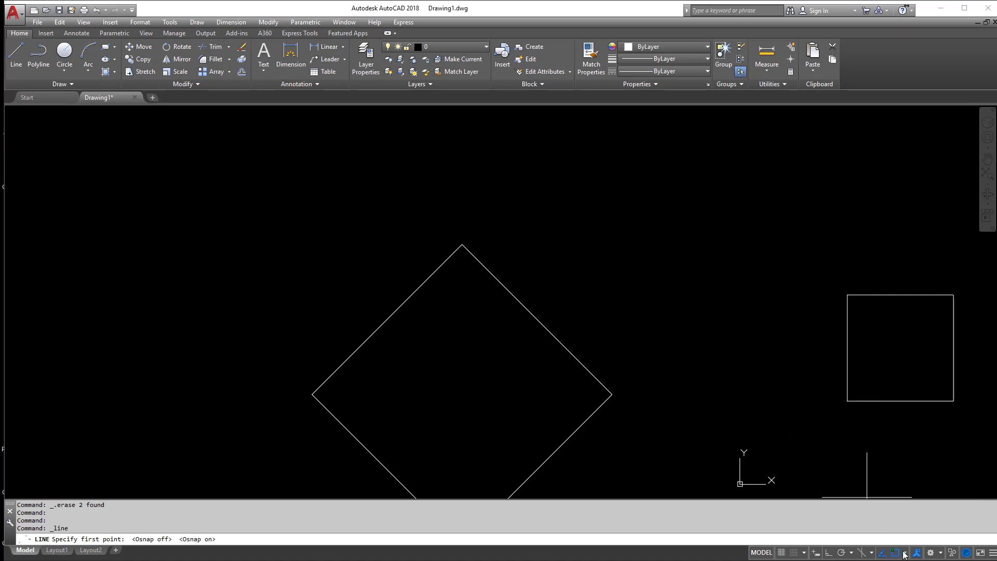
click(904, 553)
click(913, 540)
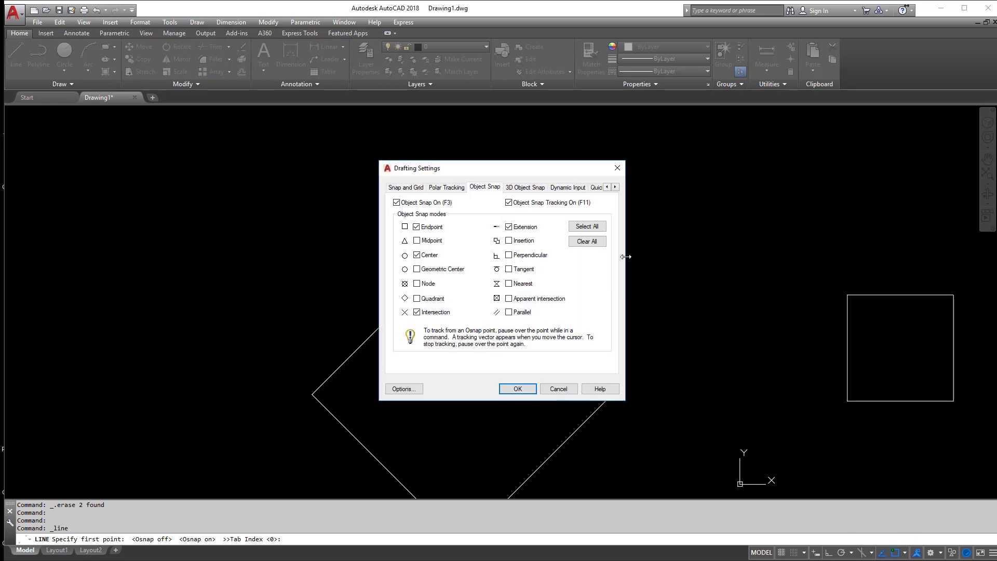
drag(464, 169, 395, 141)
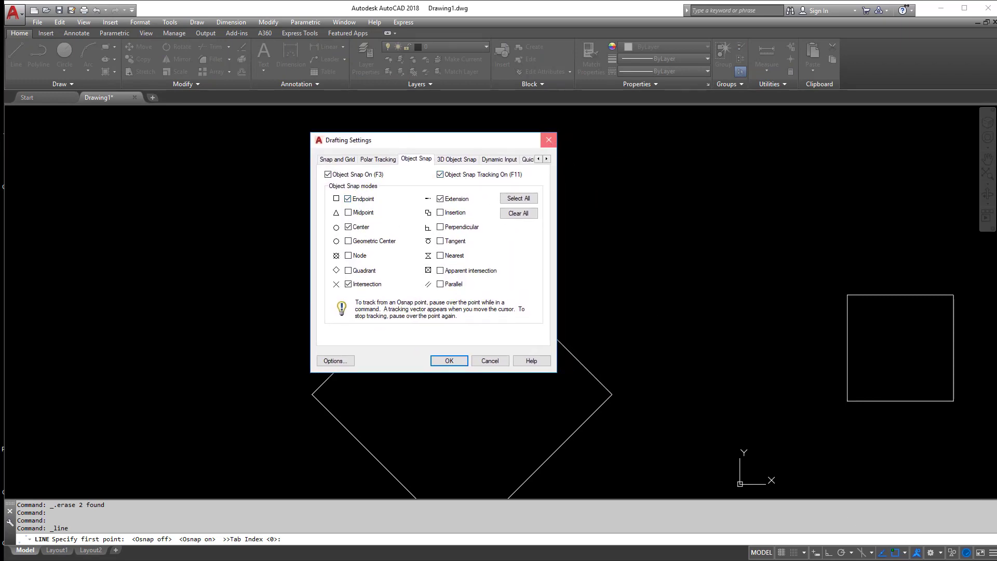
key(Return)
click(903, 554)
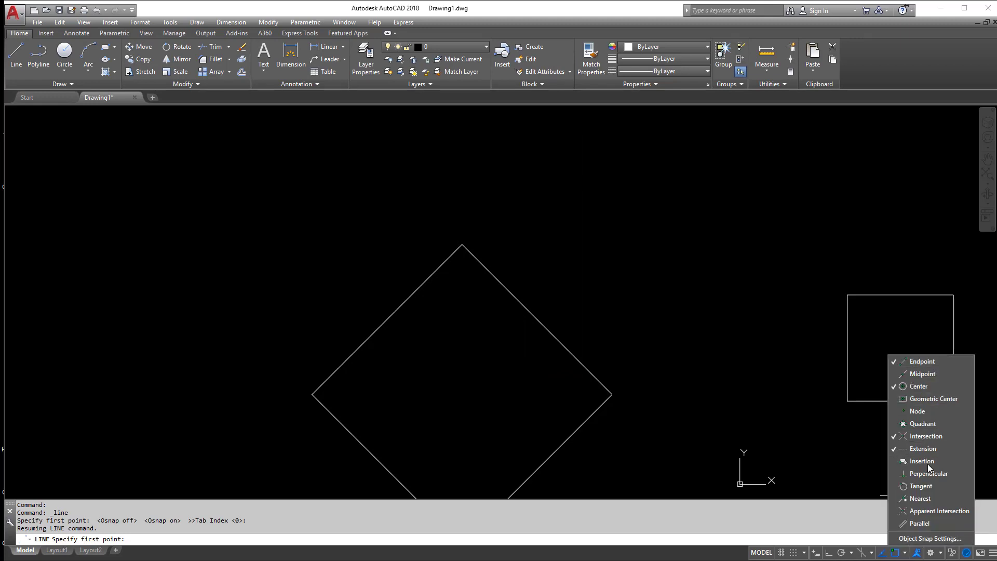
click(921, 377)
Draw two short connected freehand lines between the diamond and the square, and end the line.
click(621, 311)
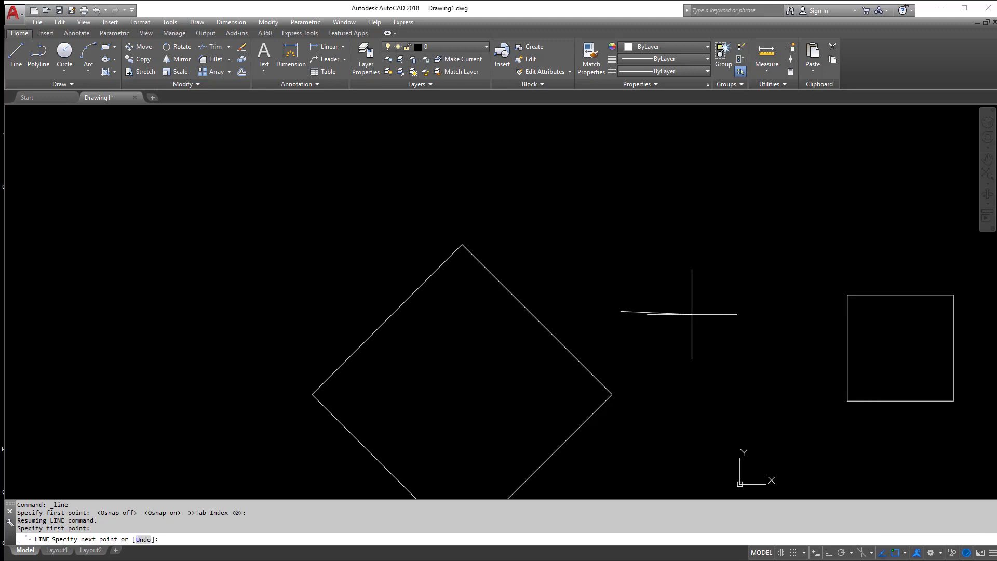
click(628, 286)
click(617, 255)
key(Escape)
key(Escape)
Erase the two short lines between the diamond and the square.
click(646, 242)
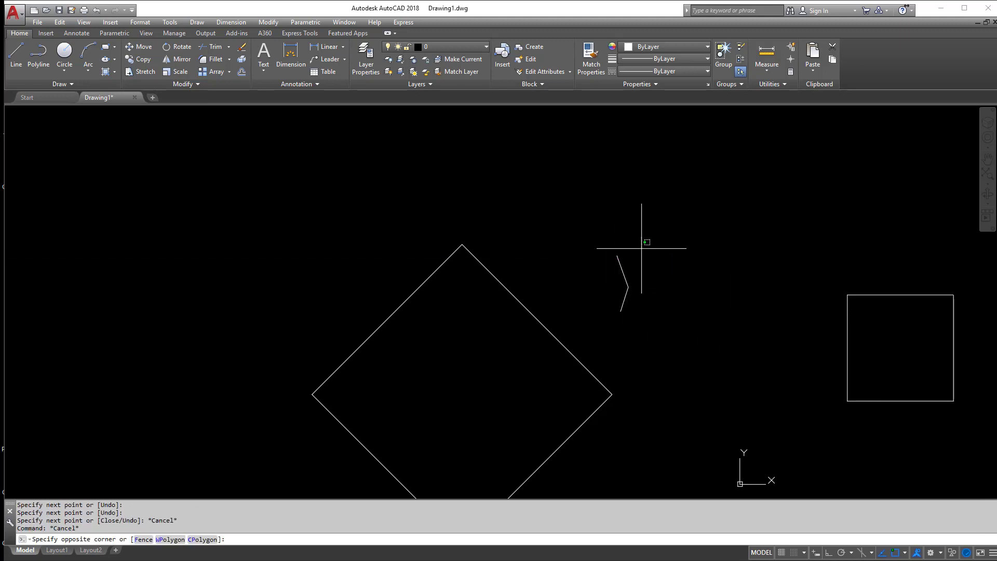
click(620, 294)
key(Delete)
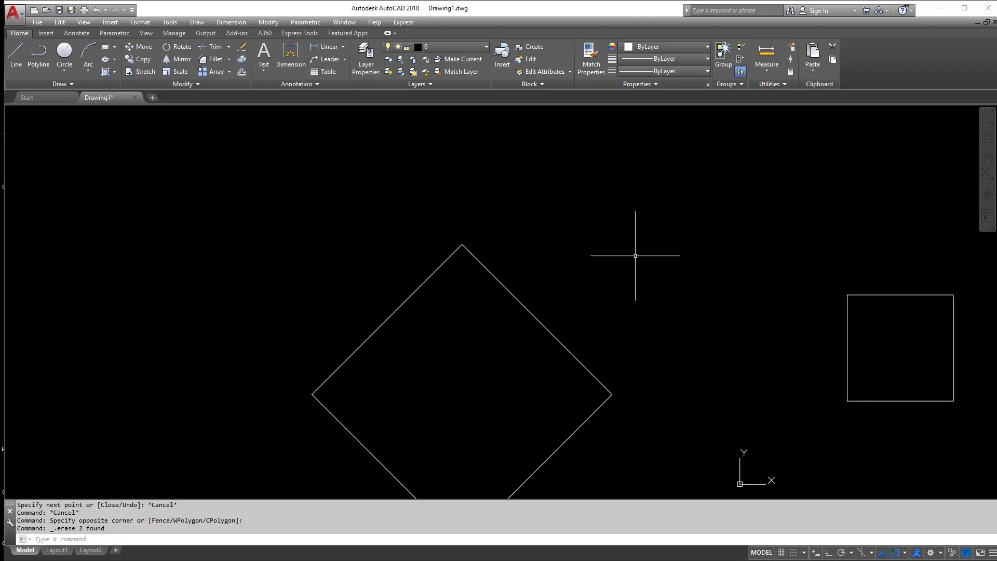
Erase the top and left sides of the square, and undo the erasure.
scroll(843, 285, down, 6)
click(846, 285)
click(824, 309)
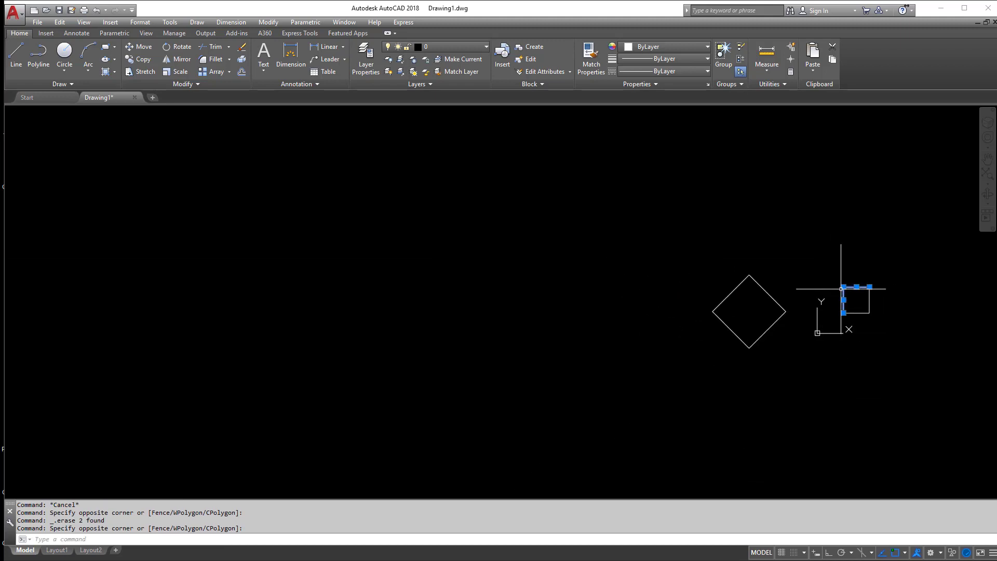
key(Delete)
text(u)
key(Return)
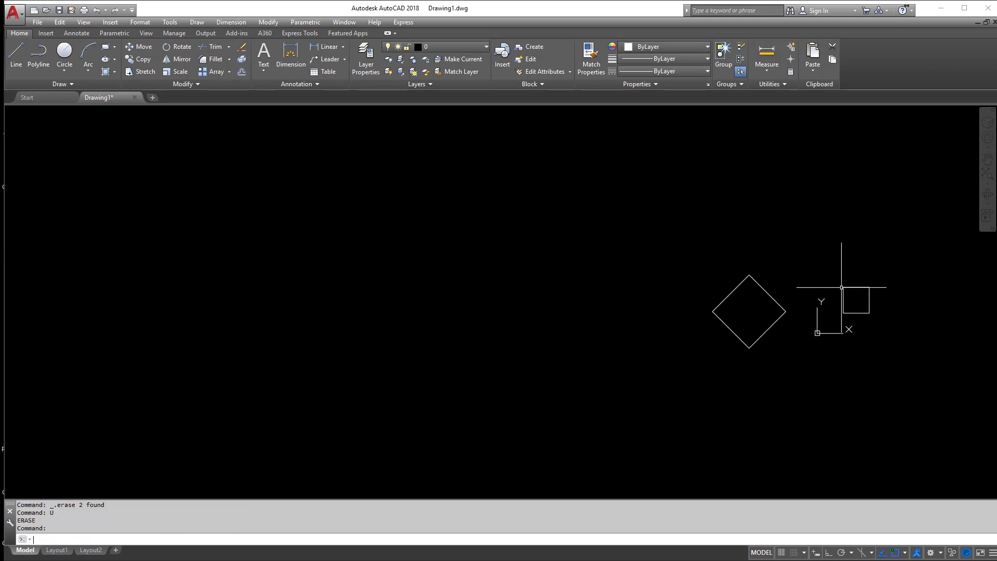
Erase the upper-right side of the diamond, and undo the erasure with the U command.
scroll(828, 283, up, 4)
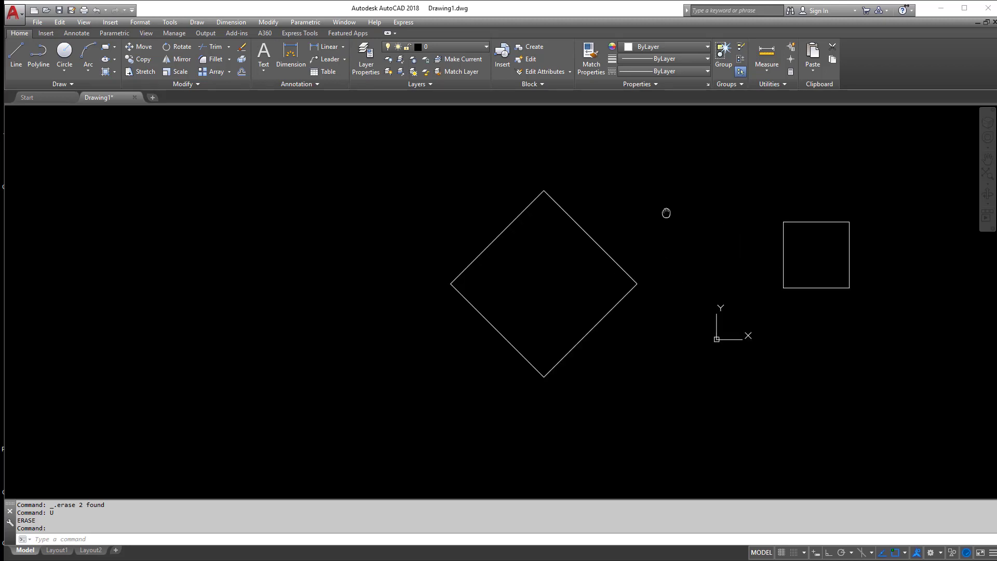
middle_drag(666, 213, 659, 248)
click(578, 266)
key(Delete)
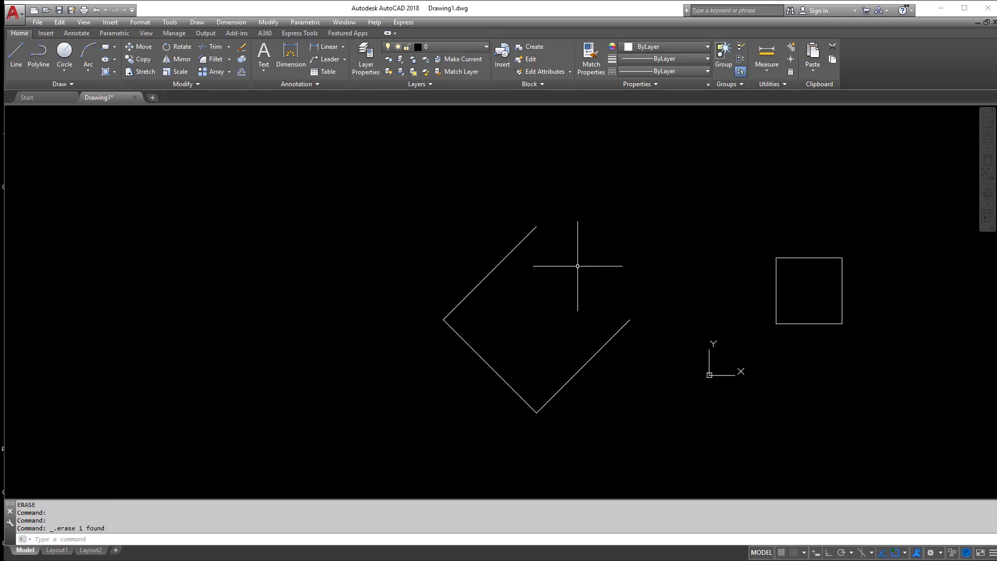
text(u)
key(Return)
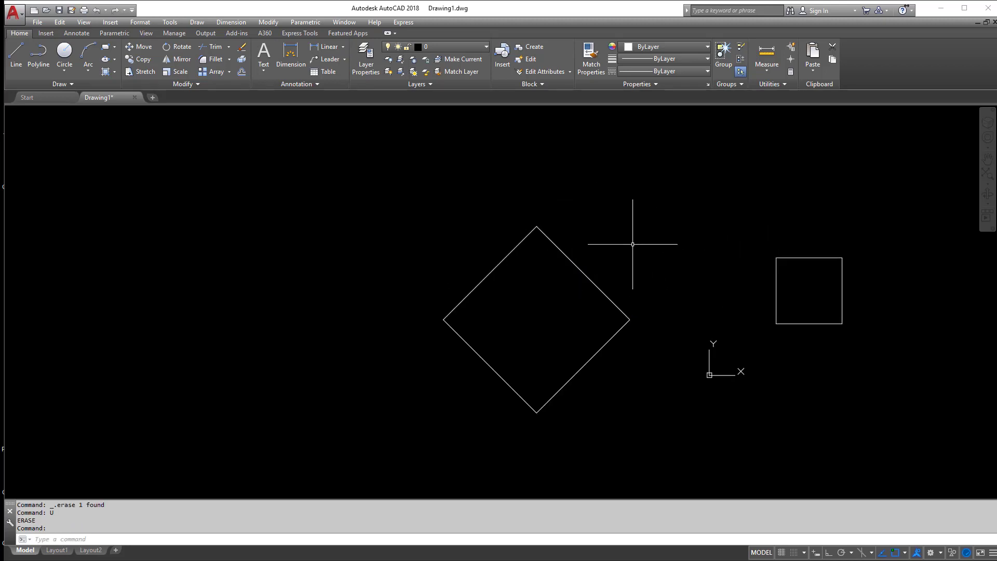
Draw an Ortho line from the midpoint of the diamond's upper-right side to the square's left side, using a Perpendicular snap override.
middle_drag(632, 247, 563, 276)
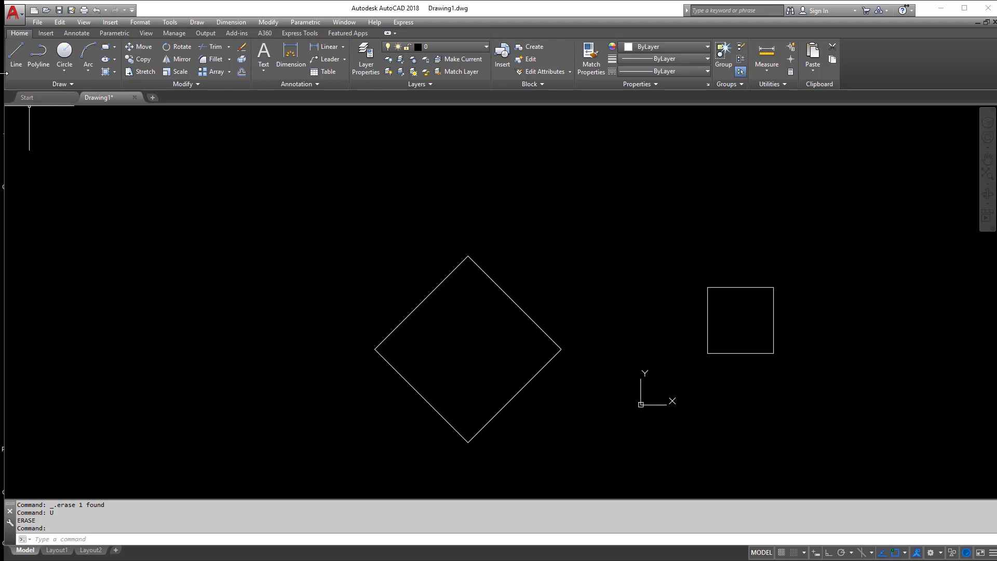
click(16, 54)
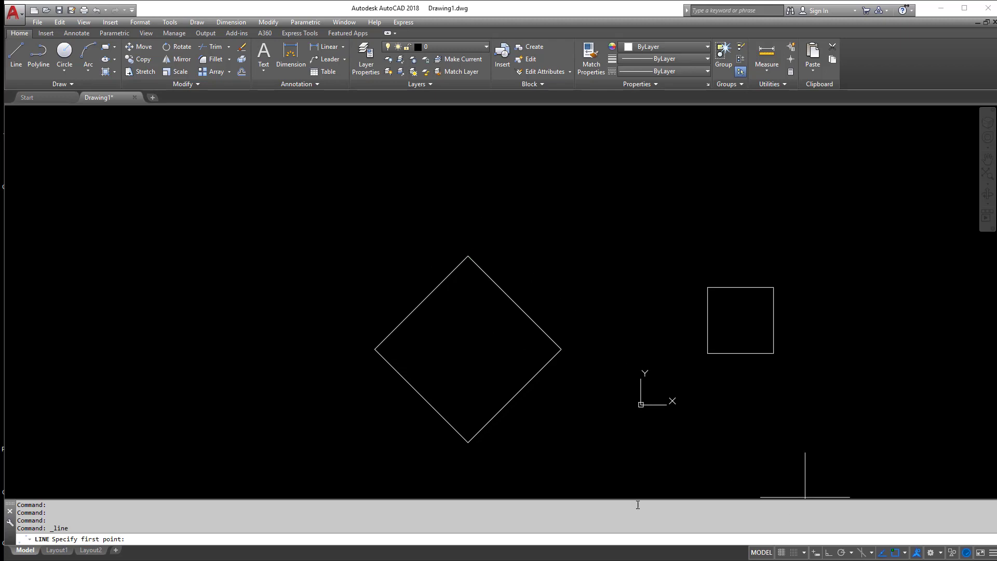
click(905, 552)
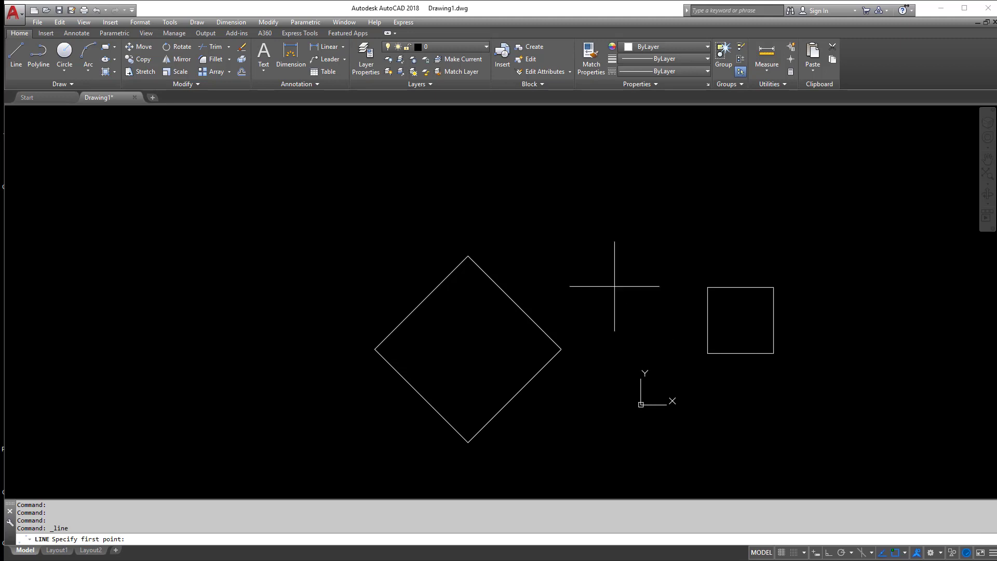
click(515, 302)
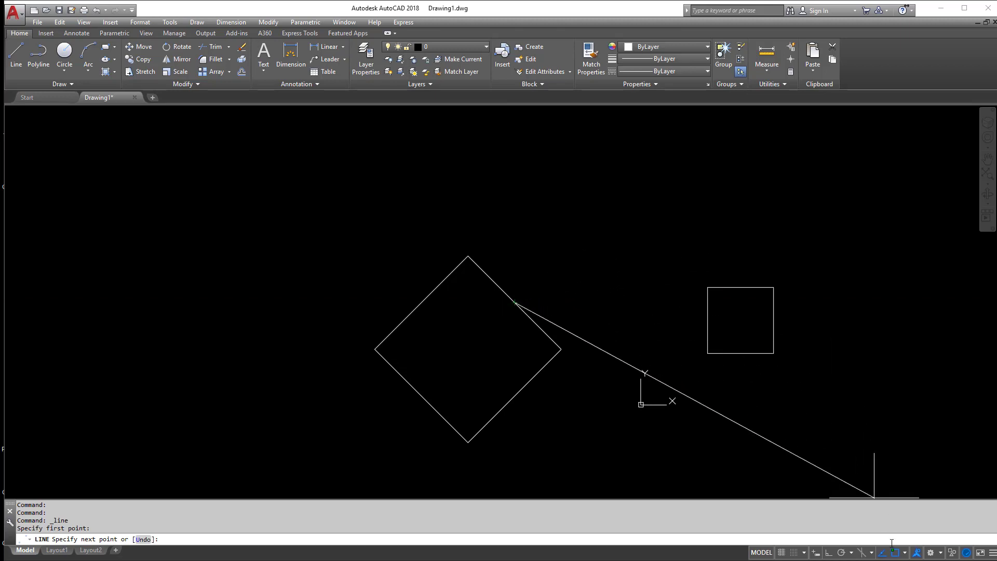
shift+right_click(637, 295)
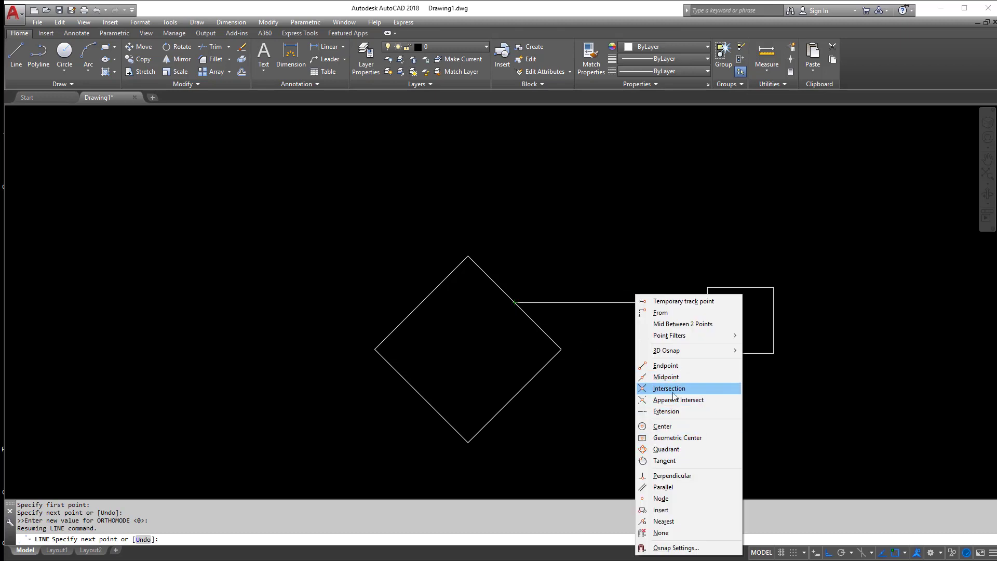
click(672, 475)
click(706, 303)
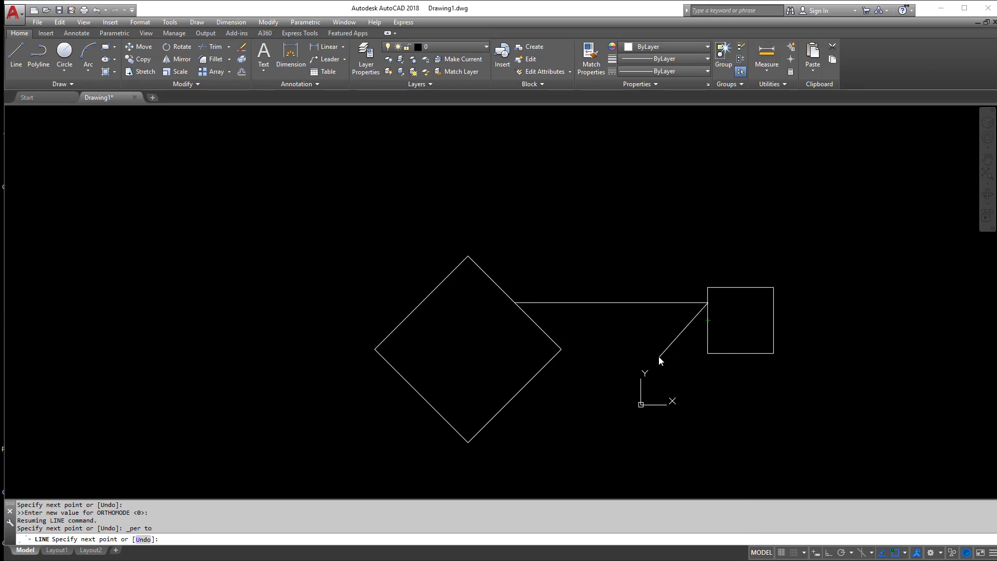
key(Return)
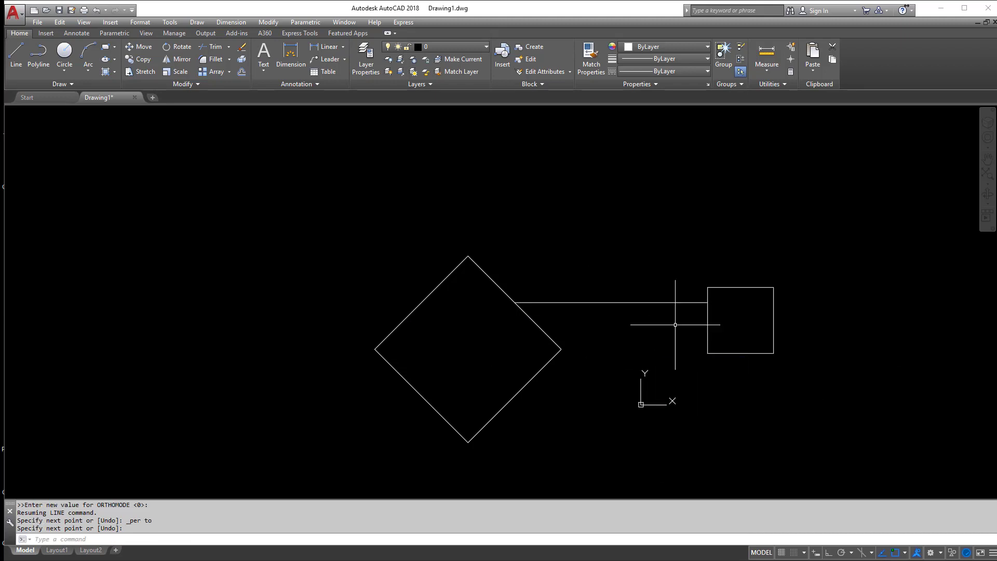
Review the list of running object snap modes and close it.
click(903, 553)
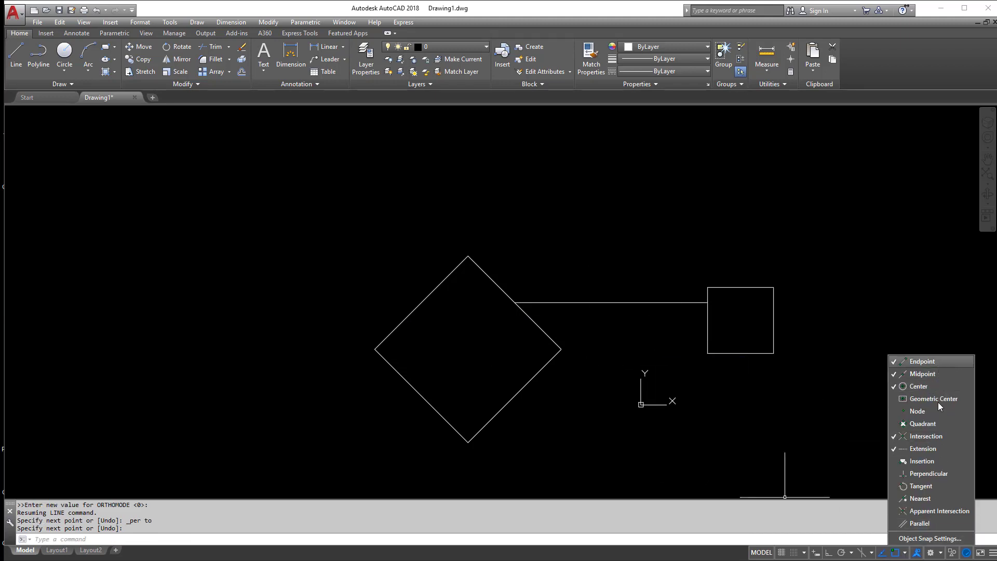
click(789, 403)
click(802, 400)
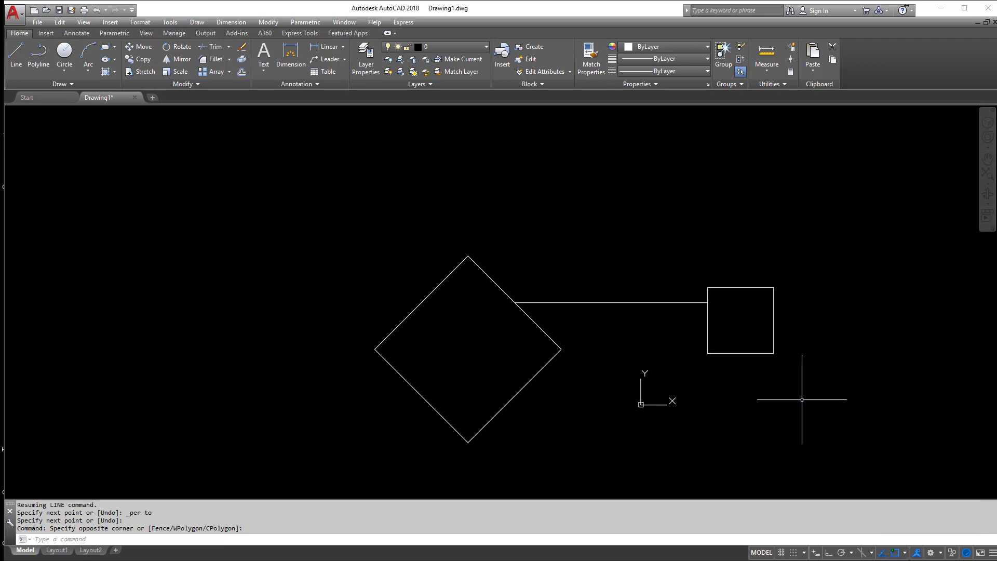
Draw a line from the diamond's top corner to the square's upper-left corner using Endpoint overrides, with running object snap off for the second point.
click(15, 55)
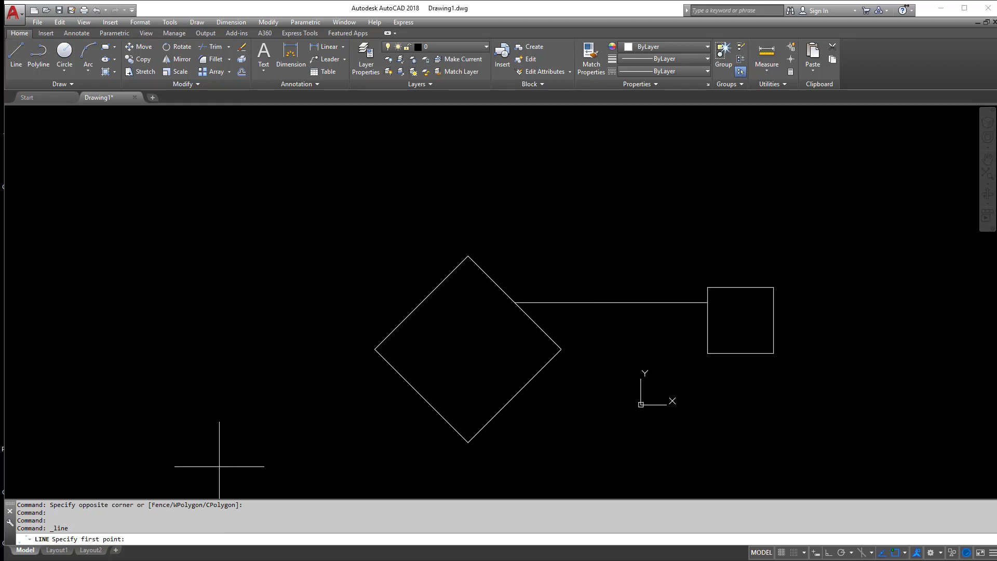
shift+right_click(681, 208)
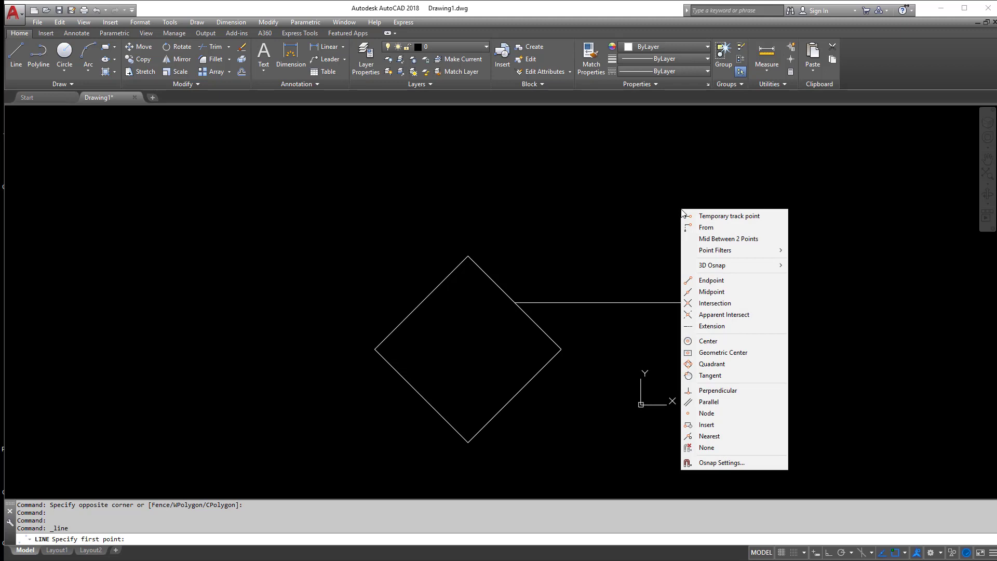
click(729, 283)
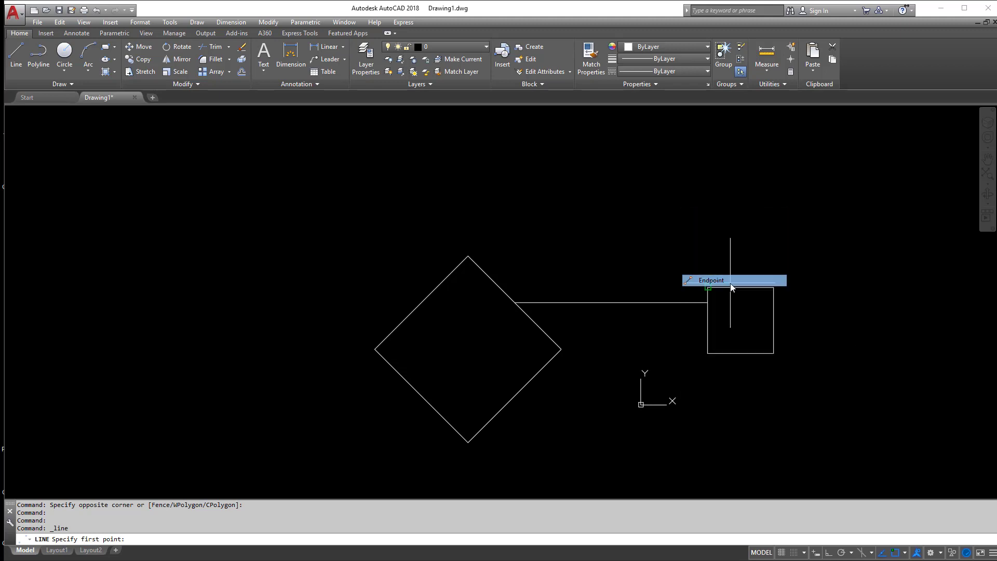
click(487, 262)
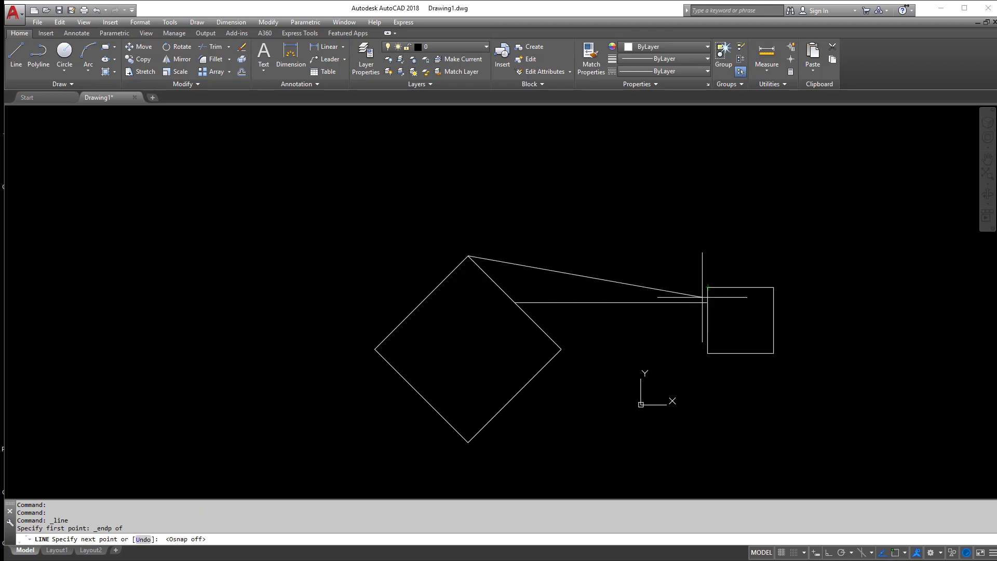
shift+right_click(564, 232)
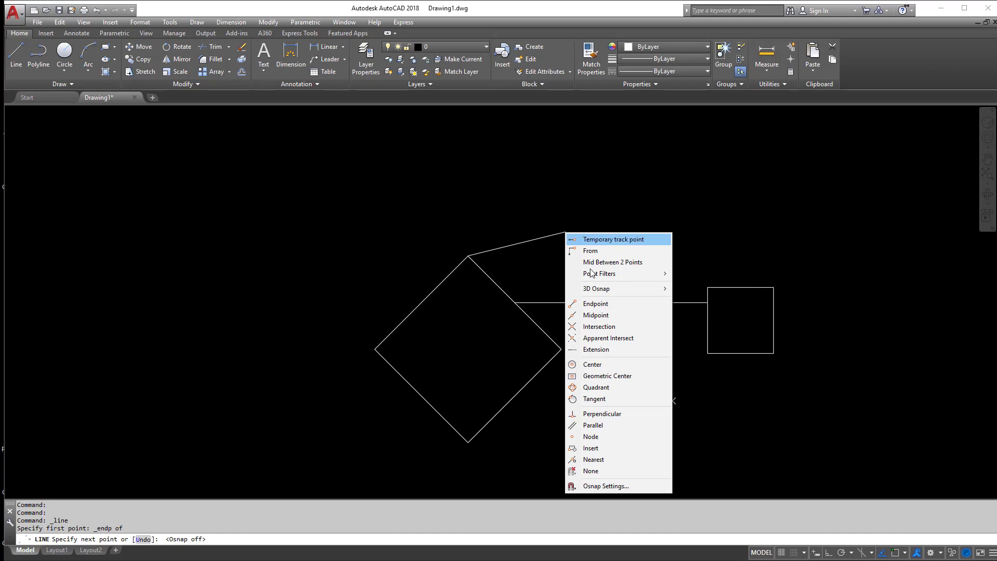
click(595, 303)
click(707, 287)
right_click(675, 240)
click(693, 246)
Erase the two lines connecting the diamond and the square.
click(643, 342)
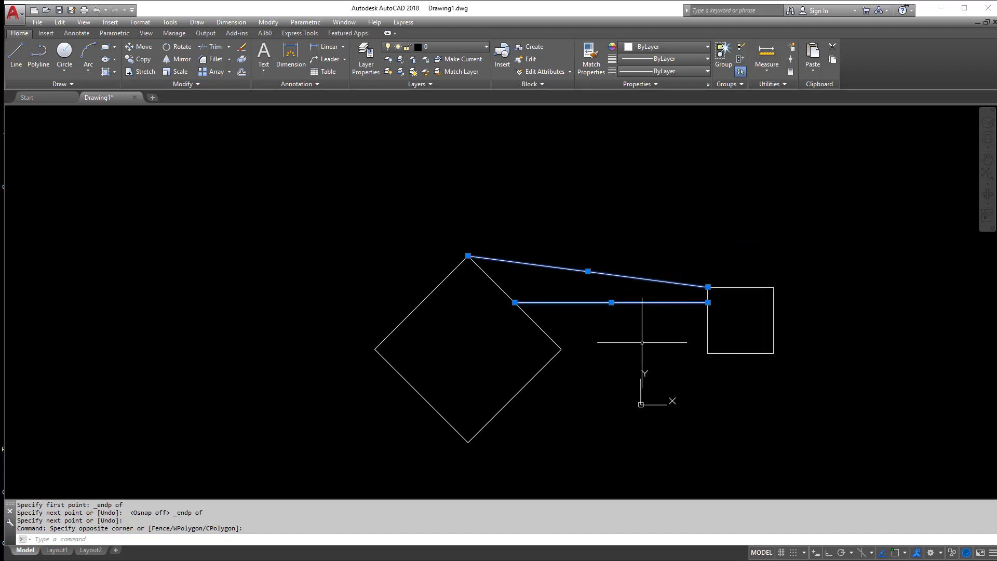
key(Delete)
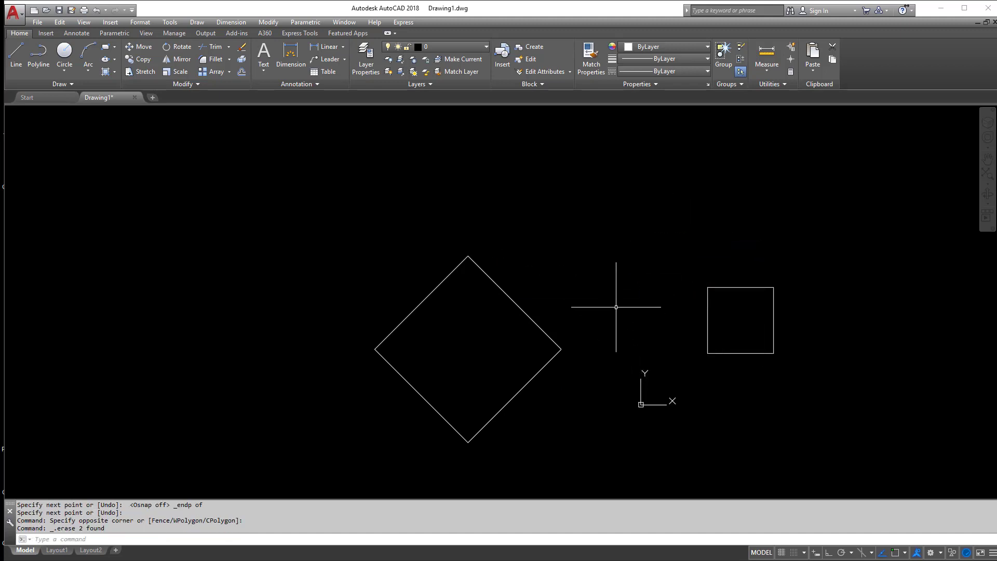
With running object snap off, use Endpoint overrides to connect the diamond's top corner and the square's upper-left corner with a line.
click(16, 53)
shift+right_click(485, 242)
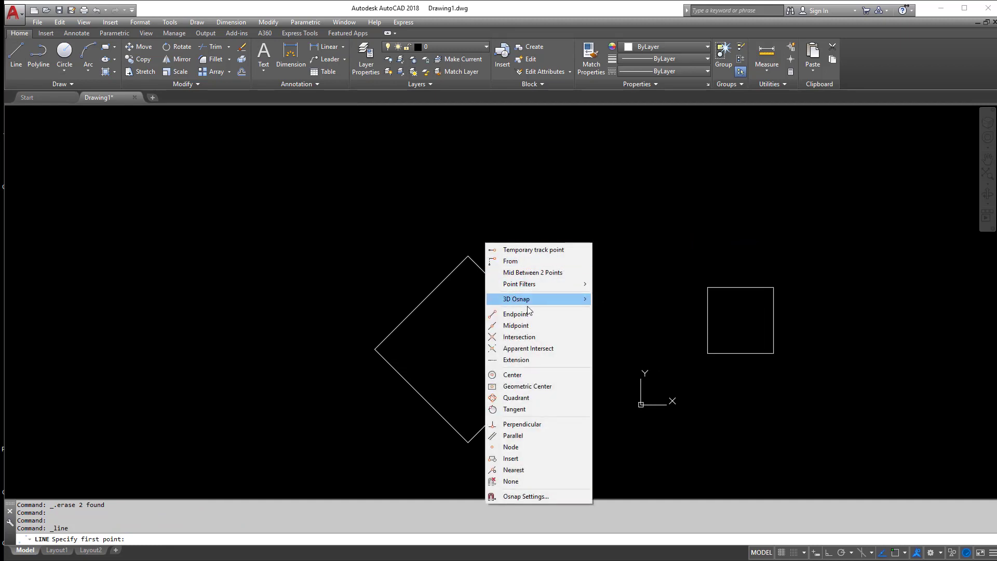
click(514, 314)
click(480, 271)
shift+right_click(567, 245)
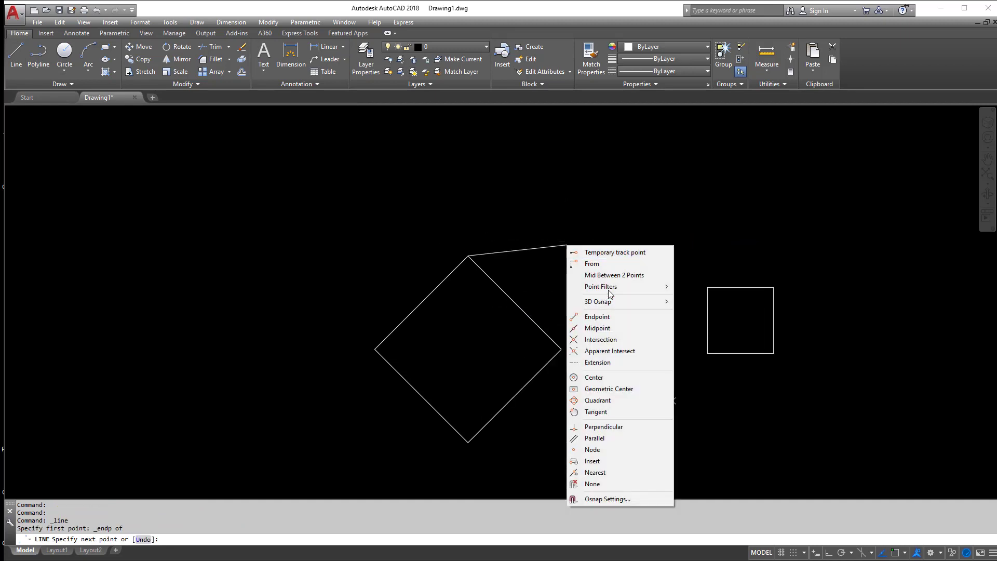
click(619, 318)
click(708, 287)
key(Escape)
key(Escape)
key(Escape)
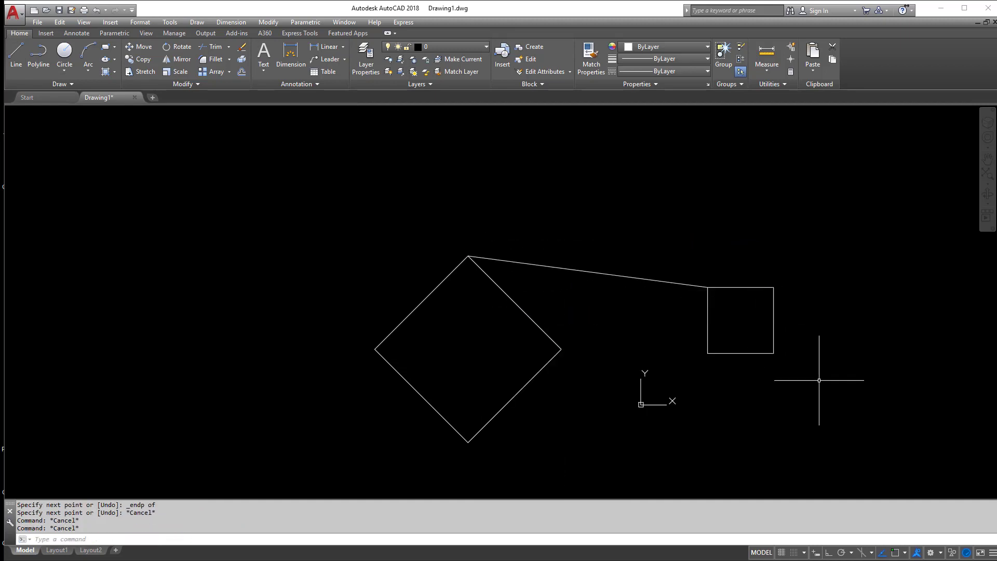
Turn on object snap and draw a line from the diamond's right corner to the square's lower-left corner.
click(895, 552)
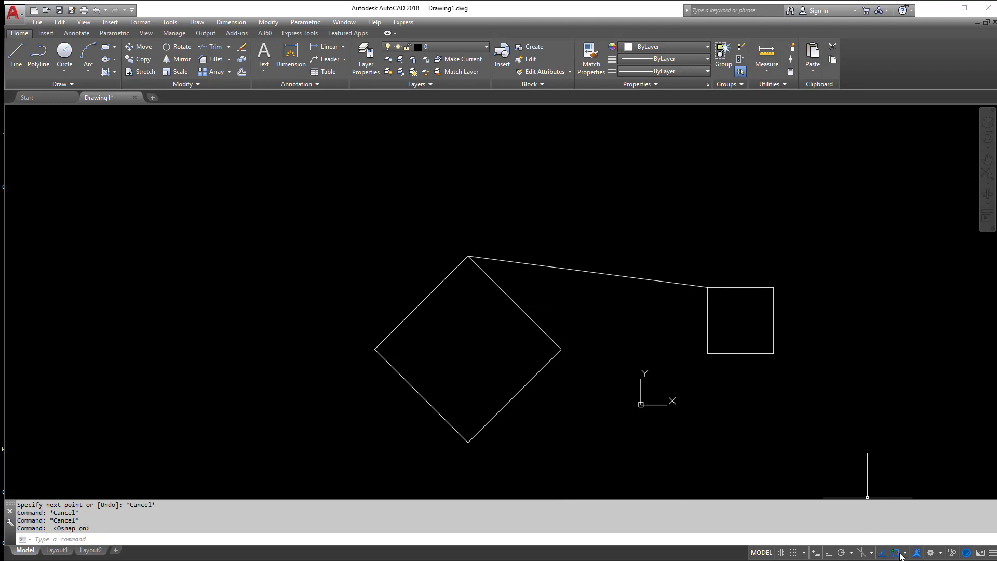
click(16, 52)
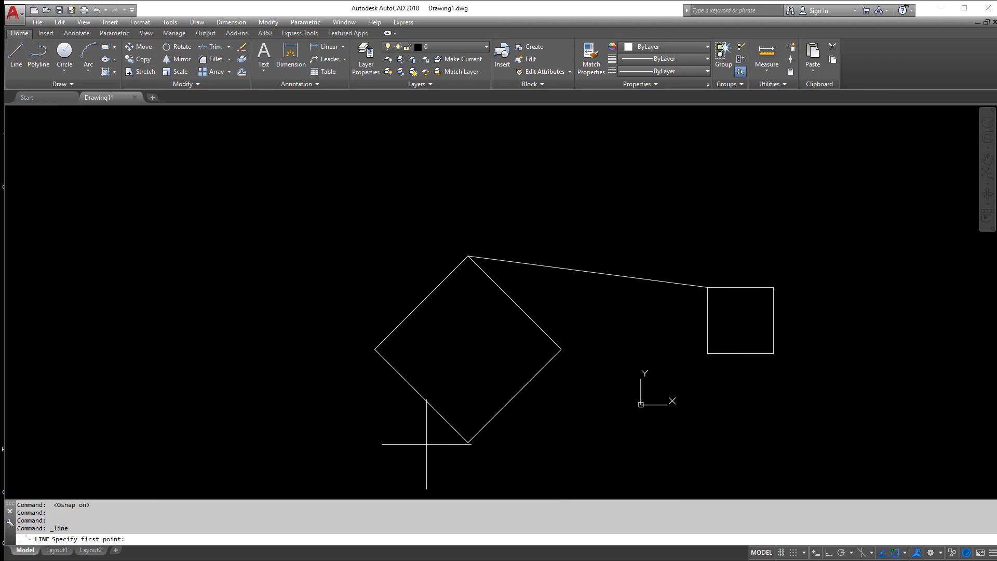
click(560, 347)
click(701, 352)
key(Return)
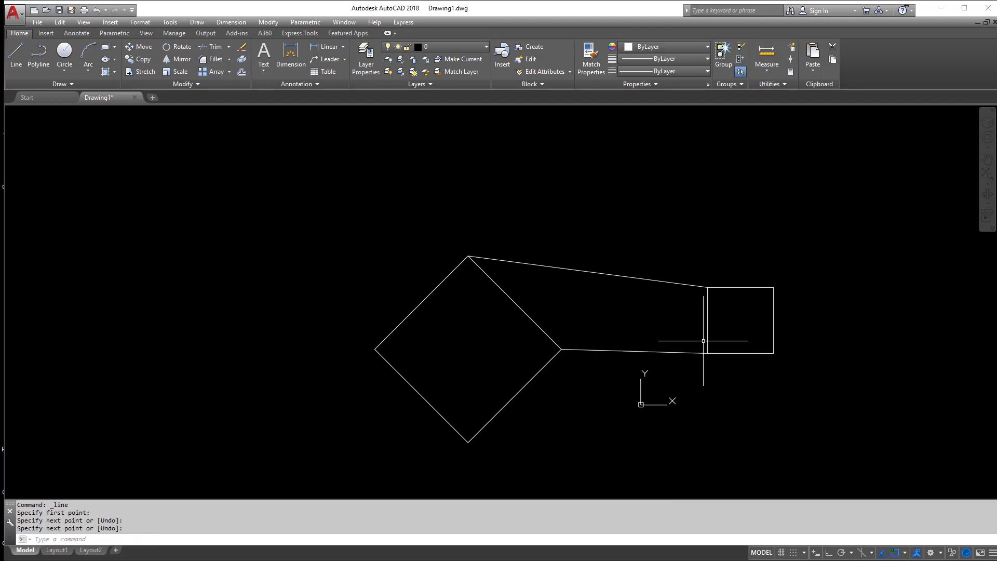
click(16, 52)
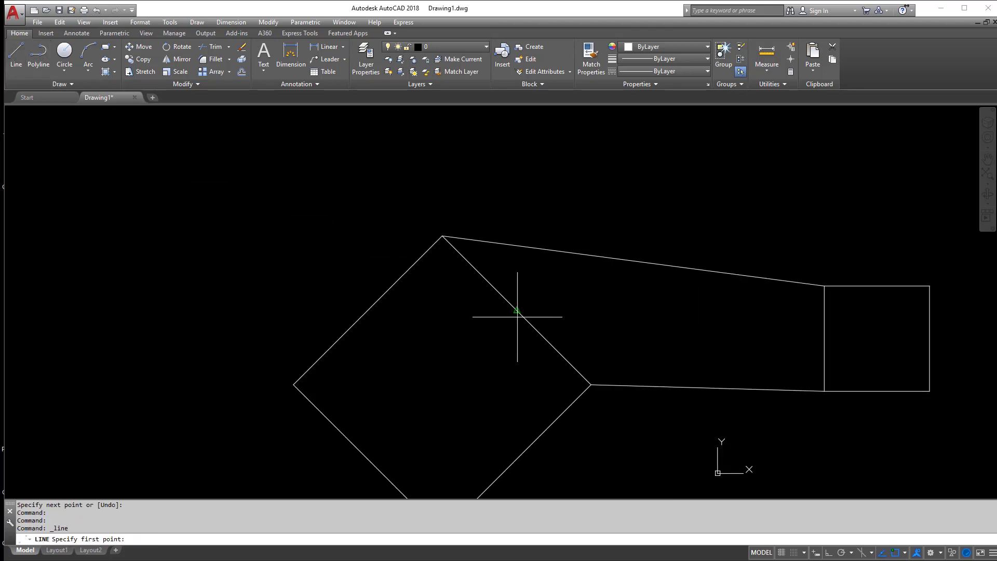
scroll(514, 307, up, 6)
scroll(511, 302, up, 2)
scroll(511, 297, down, 2)
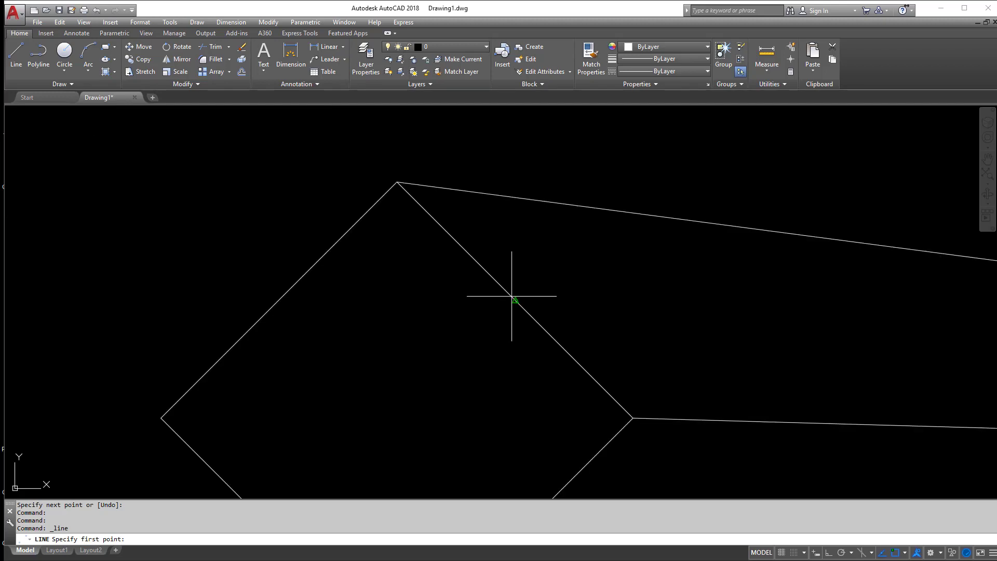
click(471, 321)
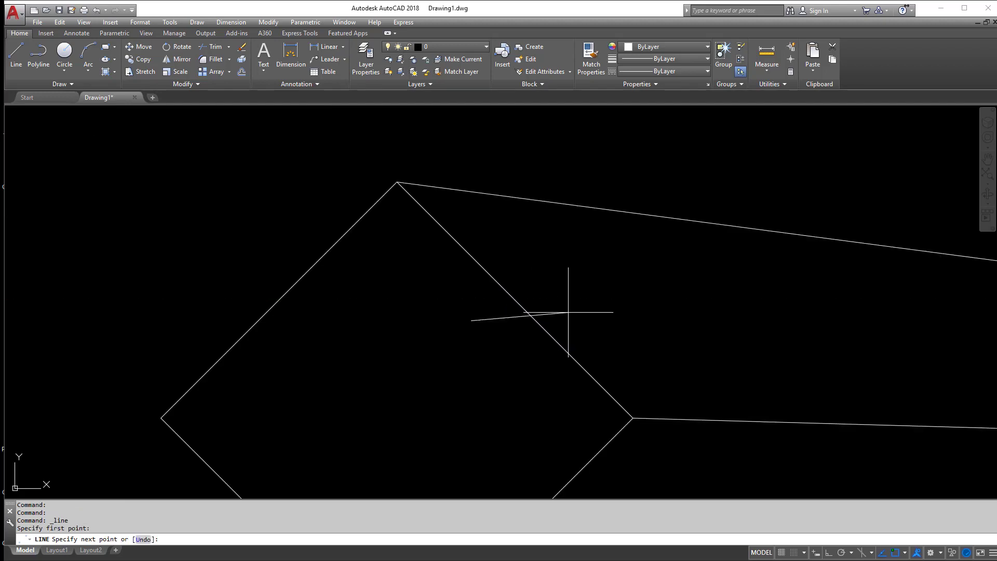
key(Escape)
key(Escape)
key(Escape)
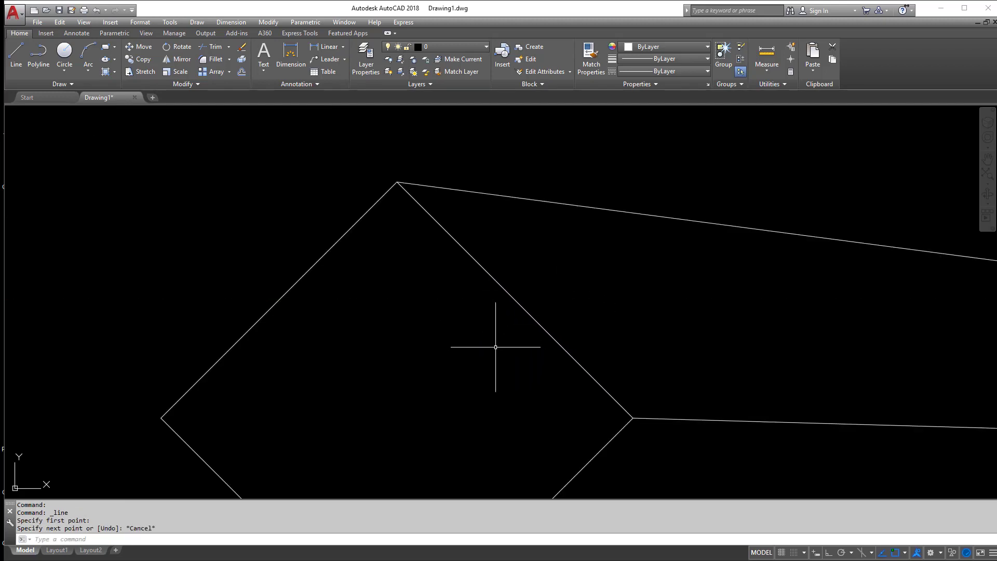
click(22, 65)
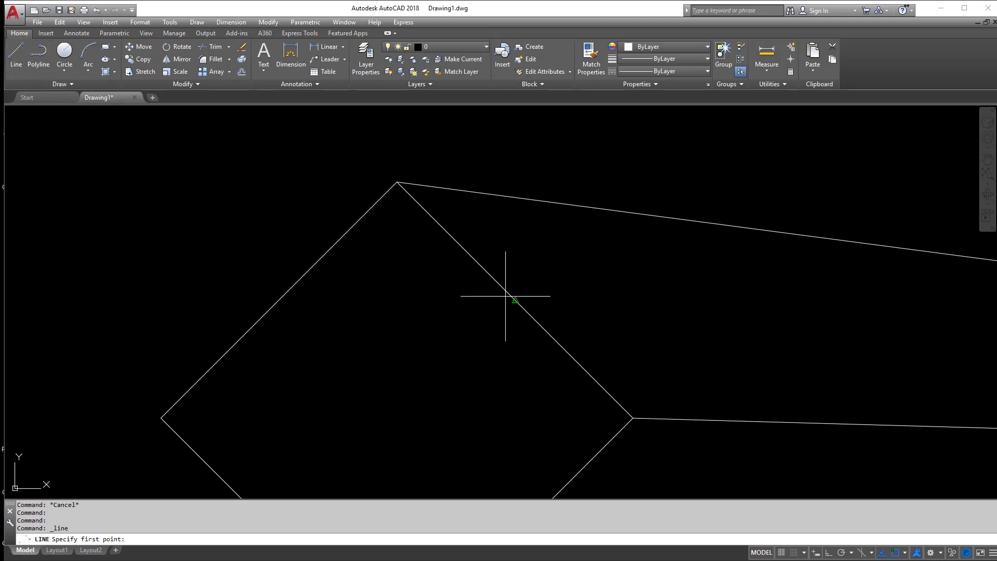
click(534, 299)
key(Escape)
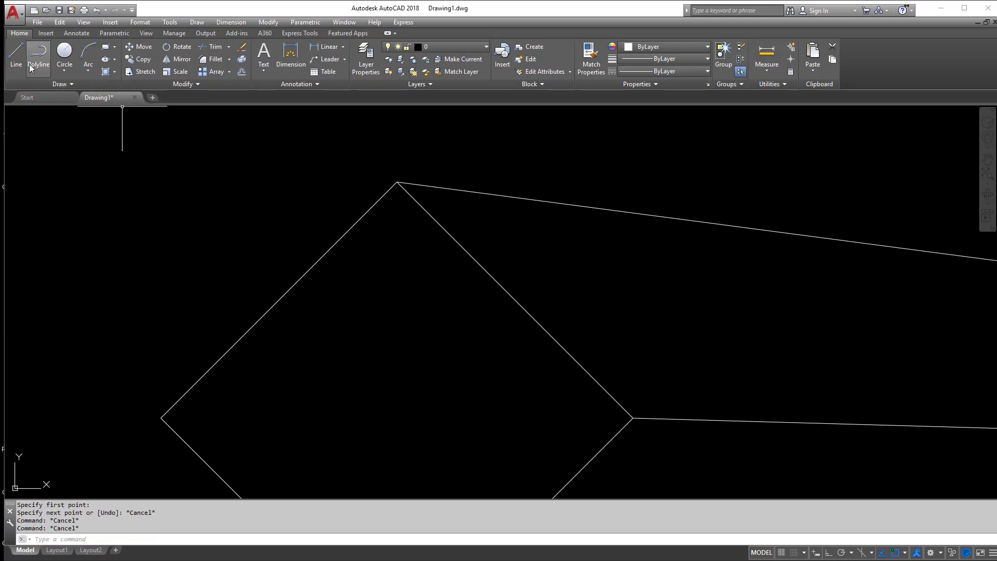
Draw a line from the midpoint of the diamond's upper-right side to the midpoint of the square's left side.
click(16, 54)
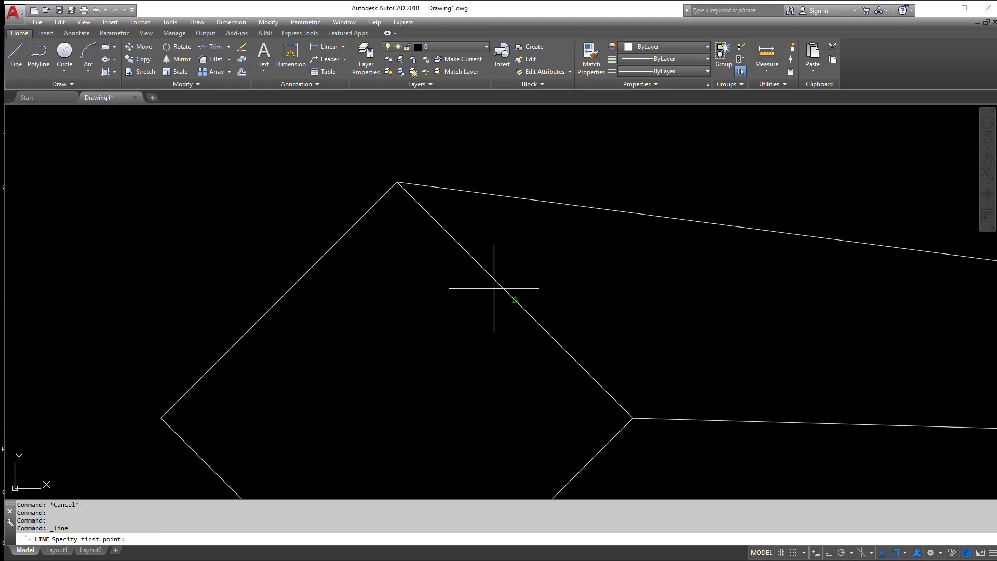
click(514, 300)
middle_drag(804, 316, 403, 256)
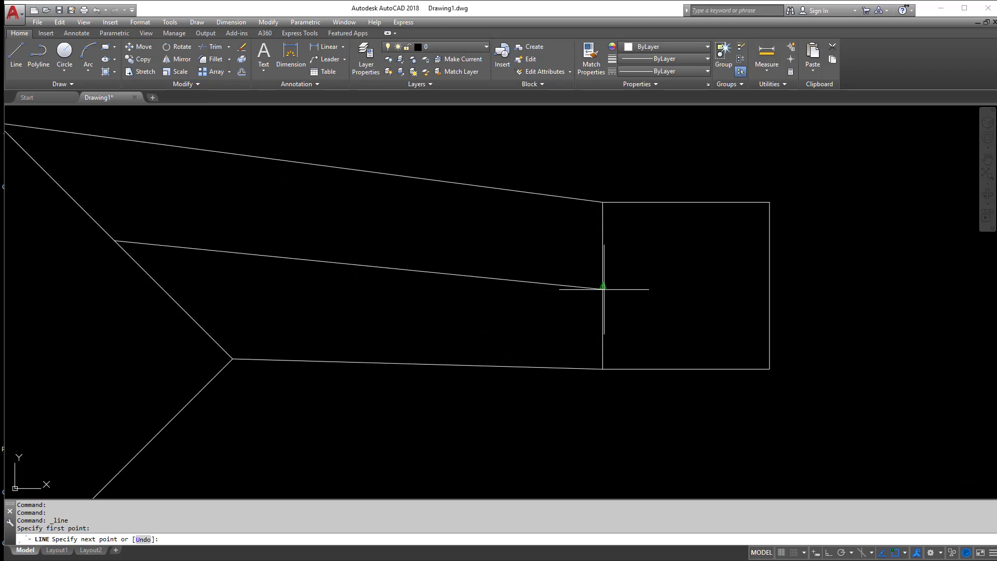
click(602, 285)
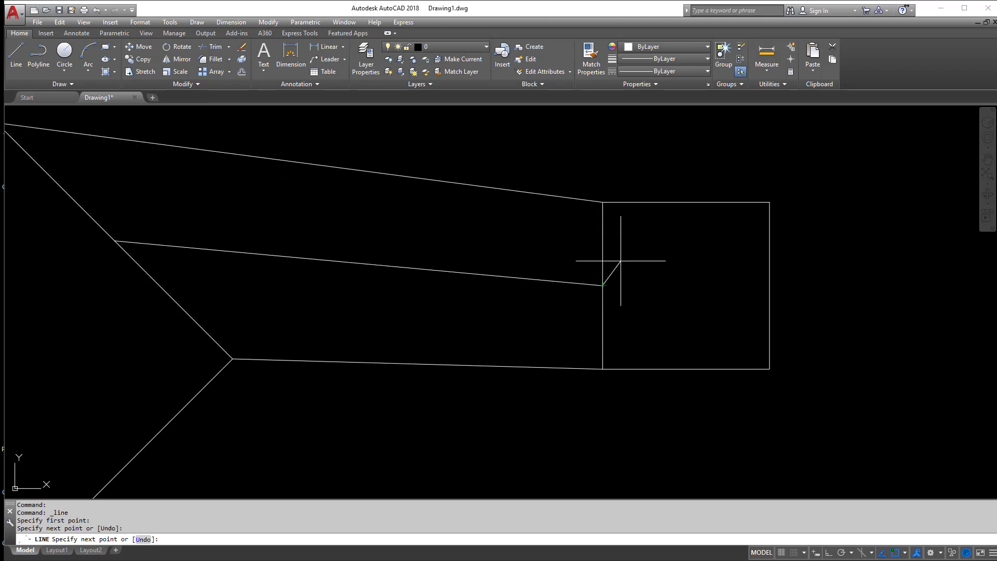
right_click(620, 260)
click(630, 268)
key(Escape)
key(Escape)
key(Escape)
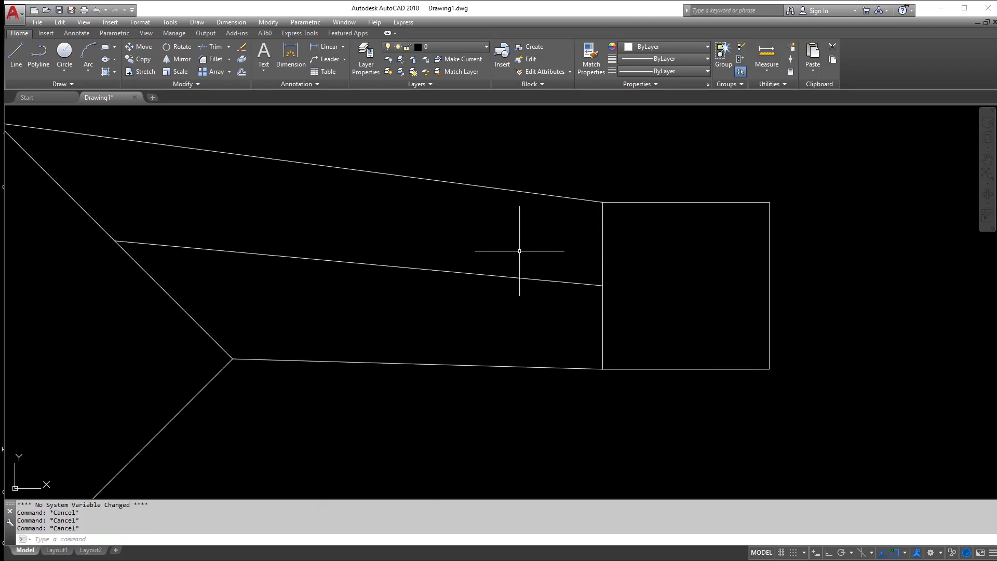
Erase the midpoint-to-midpoint line and the two corner-to-corner lines between the diamond and the square.
click(519, 250)
click(451, 291)
key(Delete)
scroll(428, 291, down, 2)
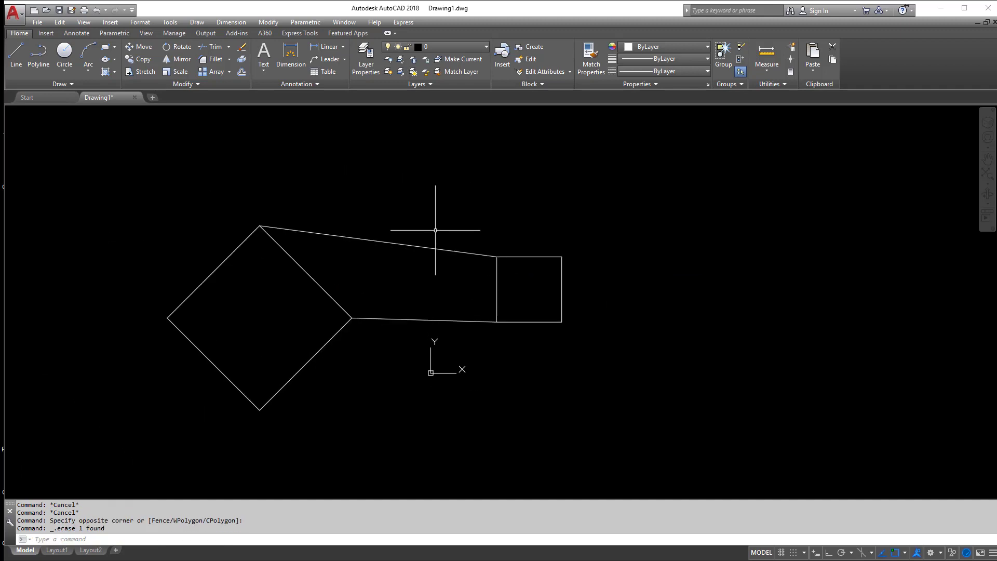
click(436, 216)
click(384, 345)
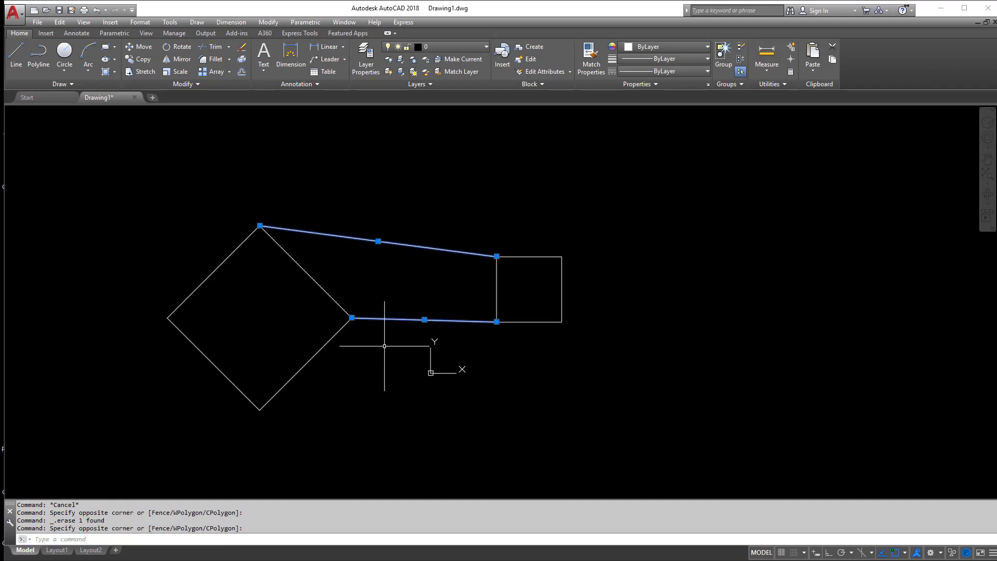
key(Delete)
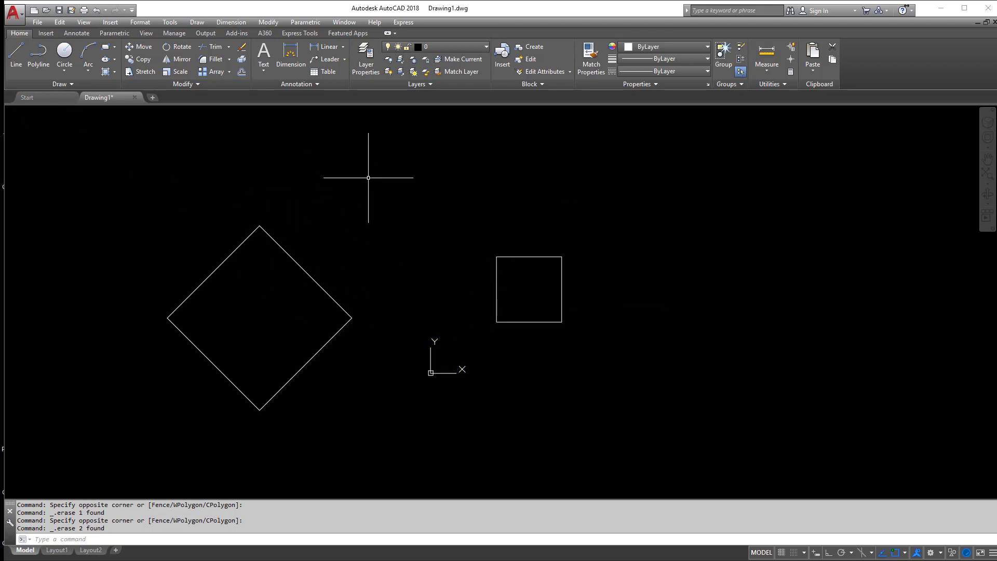
Draw a circle with a radius of about 2.32 above the diamond and a smaller circle to its lower right.
click(67, 51)
middle_drag(271, 151, 268, 197)
click(256, 177)
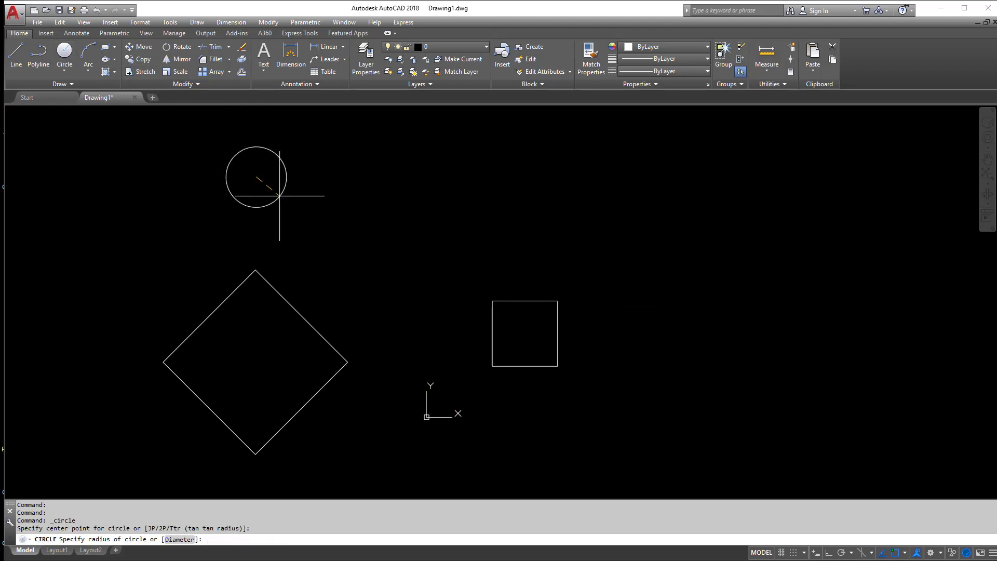
click(270, 200)
click(65, 51)
click(327, 203)
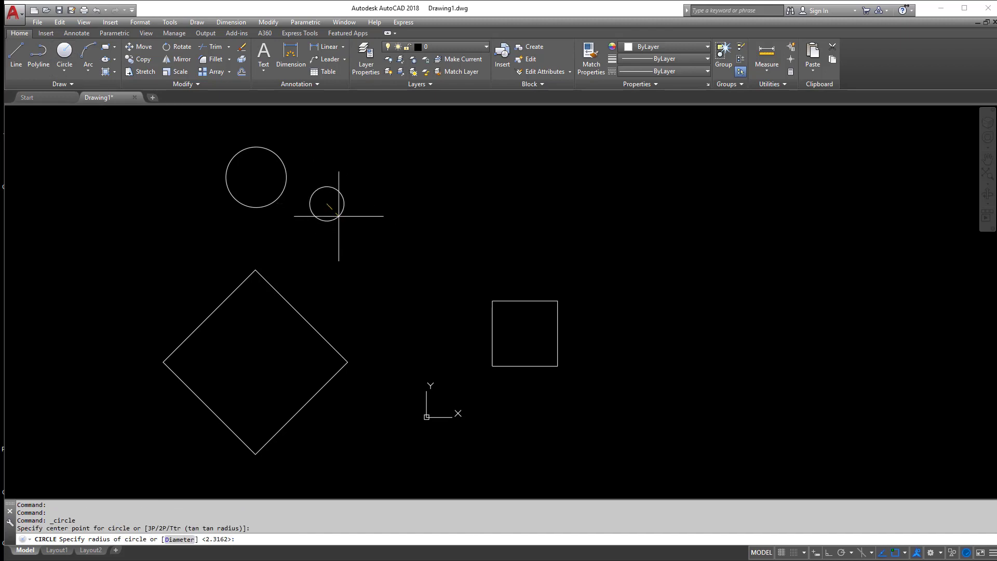
click(334, 211)
scroll(337, 192, down, 2)
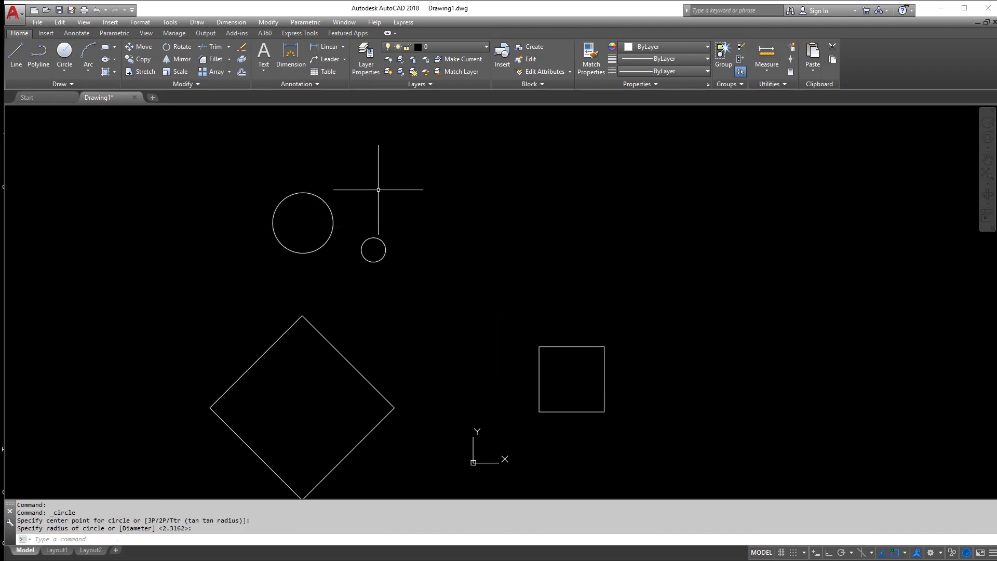
scroll(301, 216, up, 4)
middle_drag(300, 221, 399, 293)
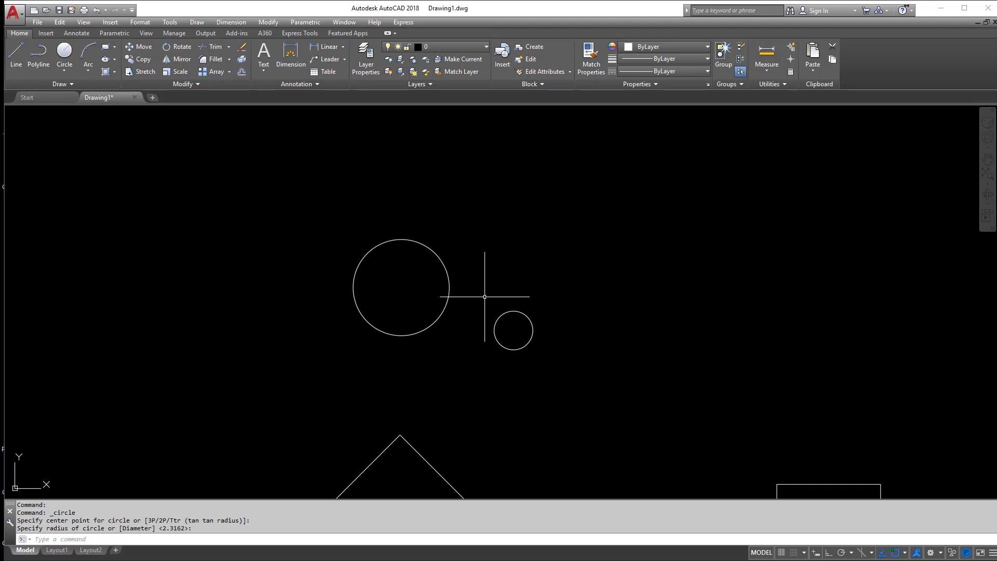
Start a line on the large circle's upper-right side using a Tangent snap override.
click(16, 58)
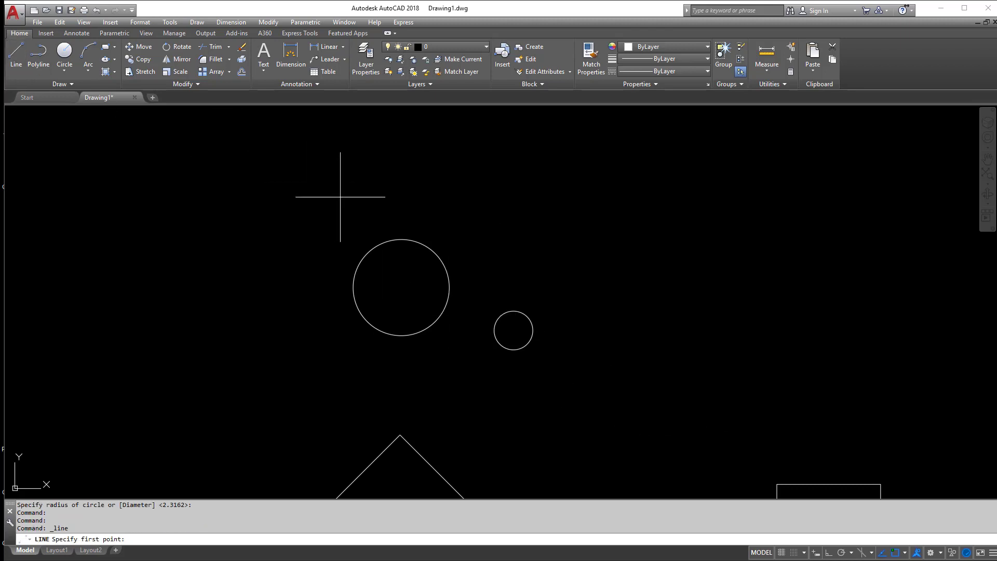
shift+right_click(402, 215)
click(446, 382)
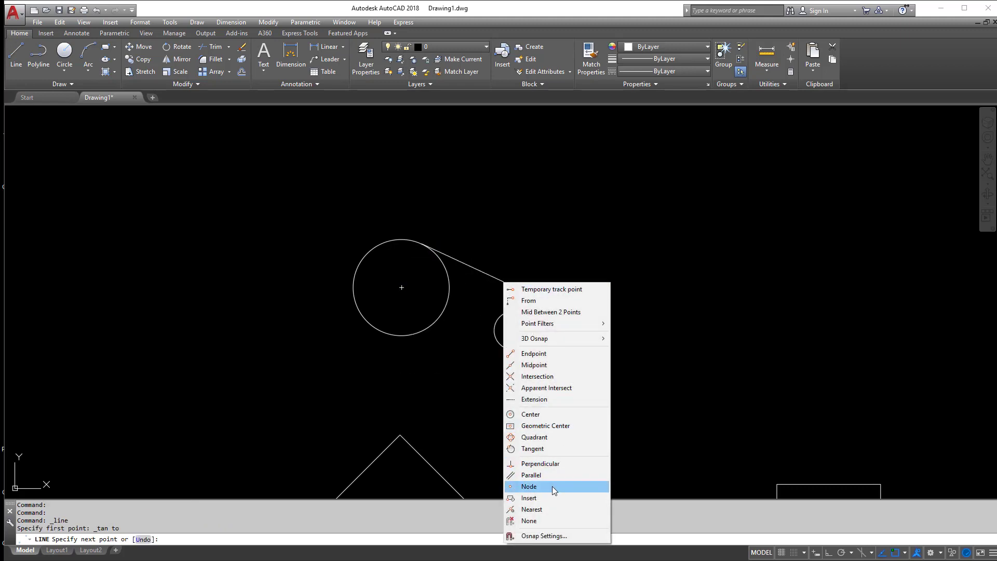
Try to end the line tangent to the small circle's lower-left side, and undo that segment.
click(541, 450)
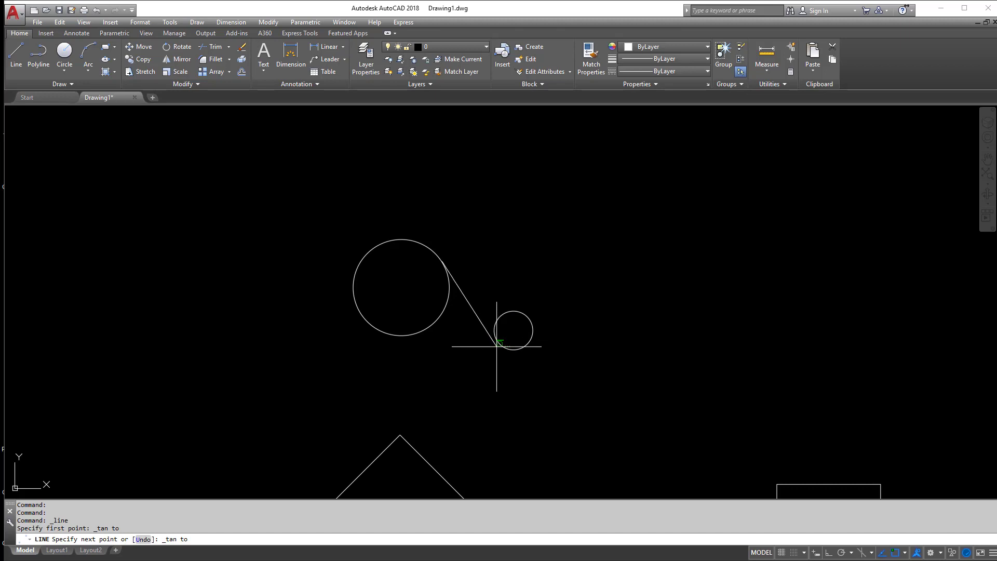
click(504, 345)
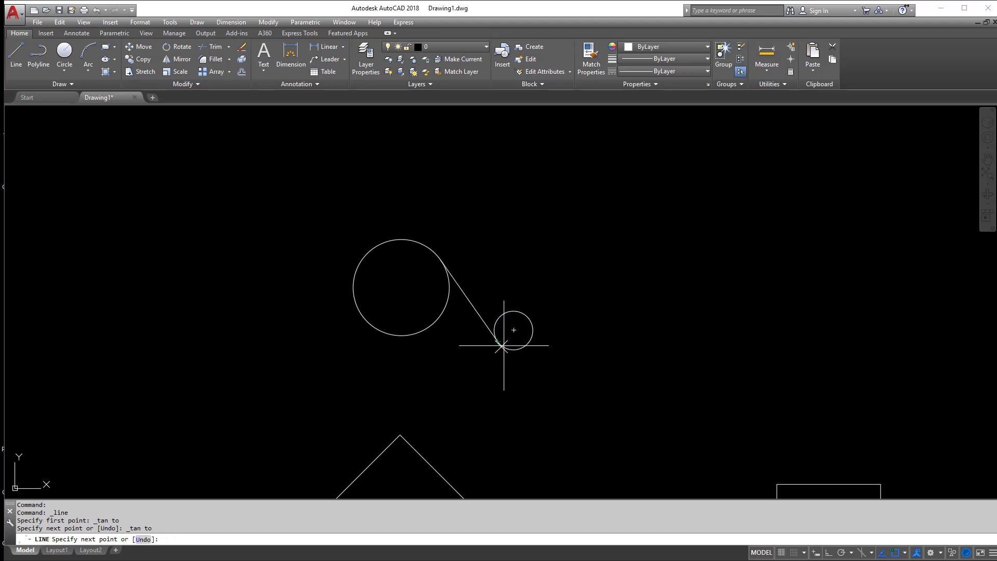
text(u)
key(Return)
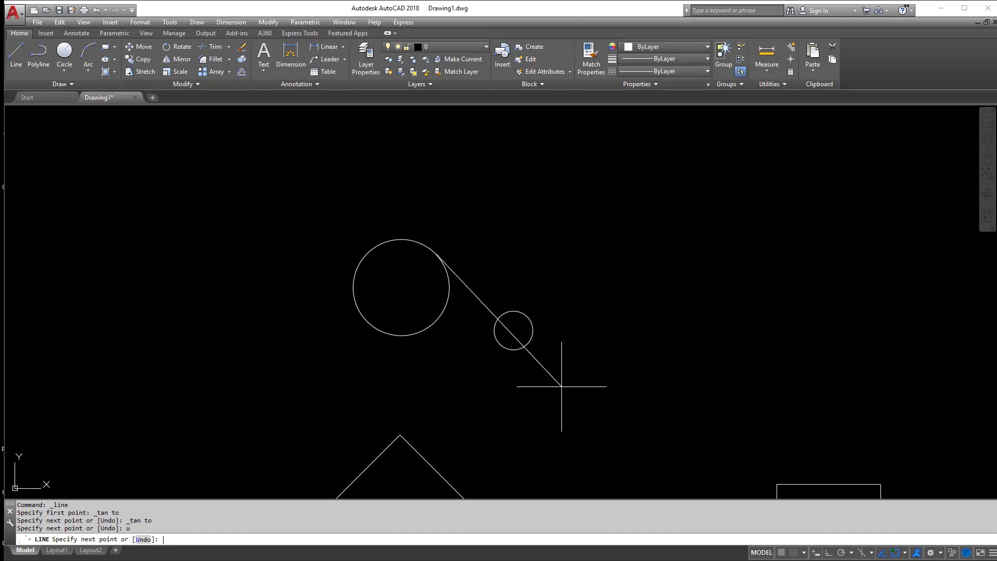
End the line on the small circle's upper-right side with a Tangent override and finish the command.
shift+right_click(532, 321)
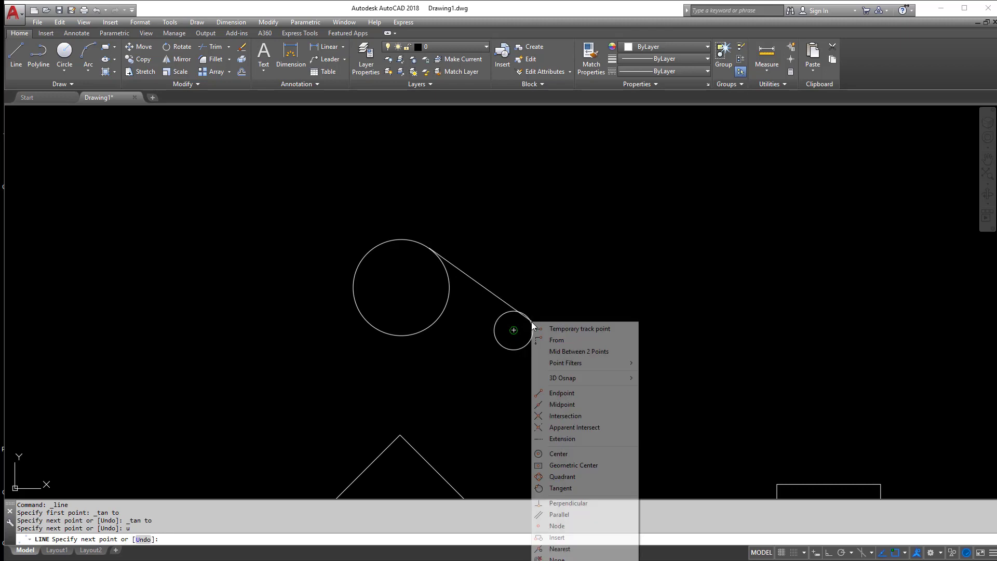
click(560, 488)
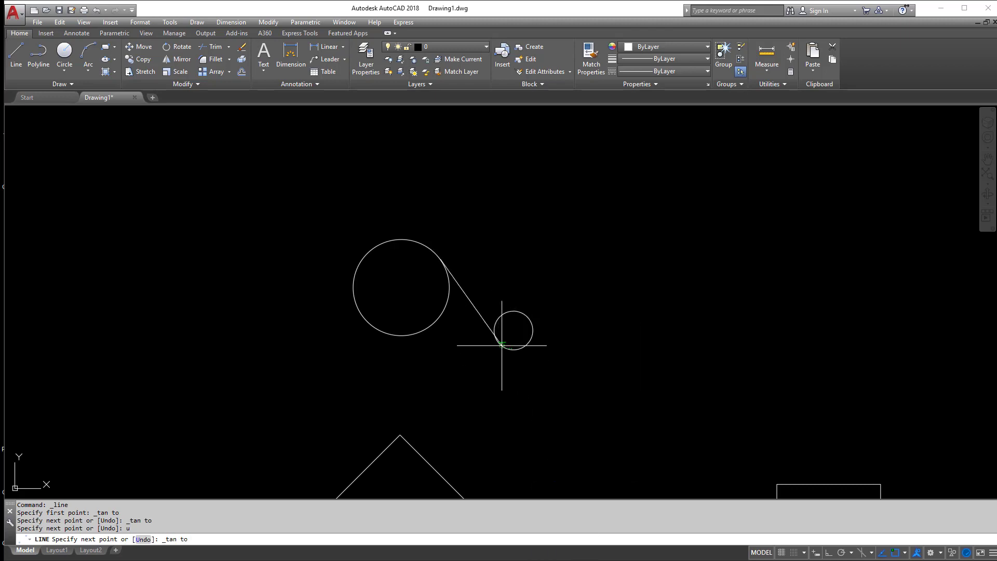
click(521, 314)
right_click(559, 339)
click(569, 344)
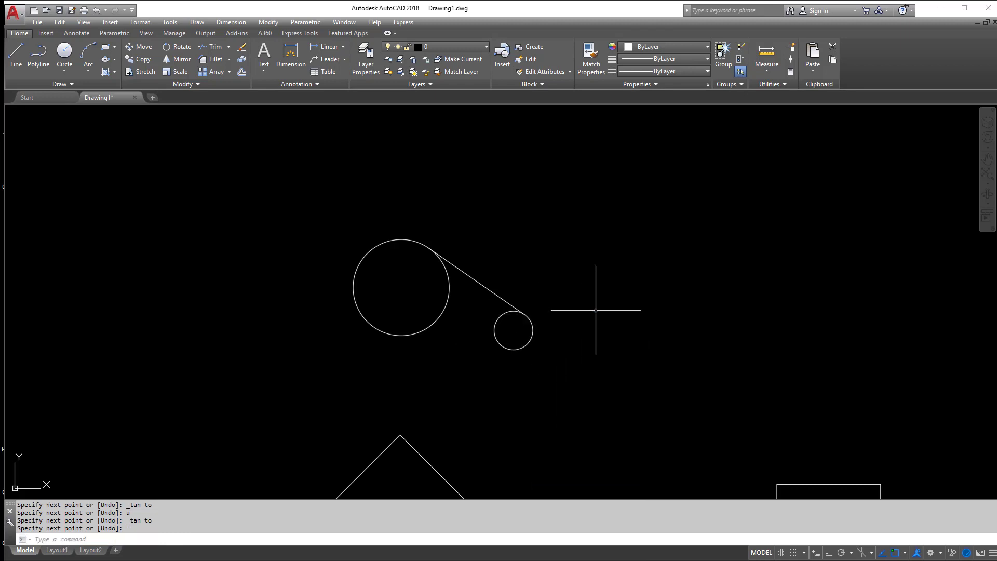
Erase both circles and the tangent line between them.
click(605, 267)
click(296, 334)
key(Delete)
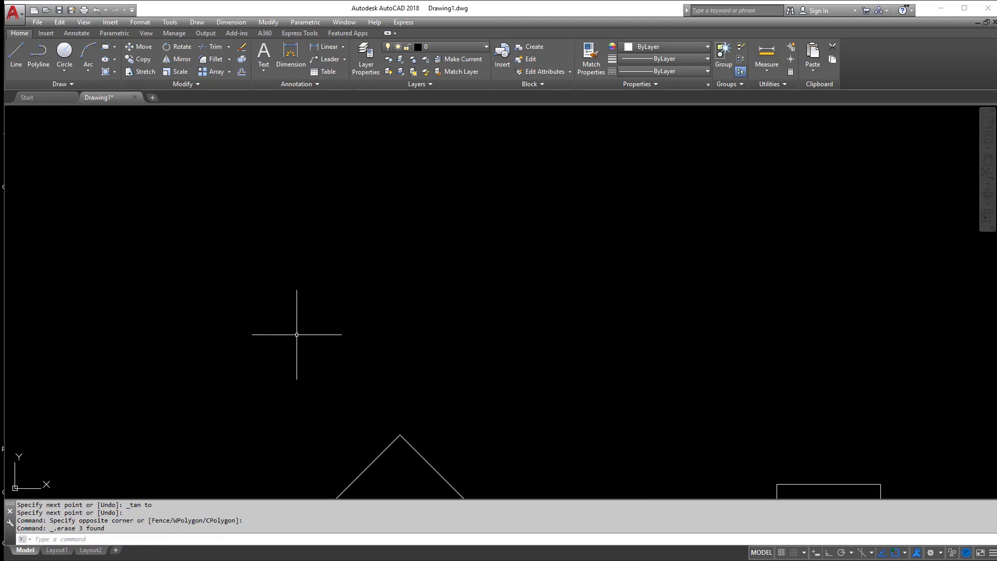
shift+right_click(314, 335)
key(Escape)
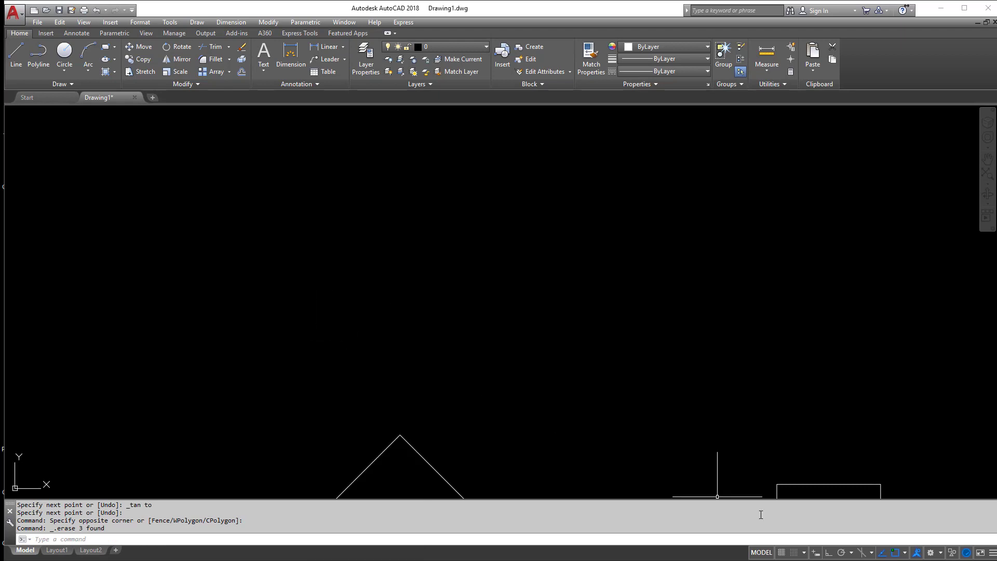
click(904, 553)
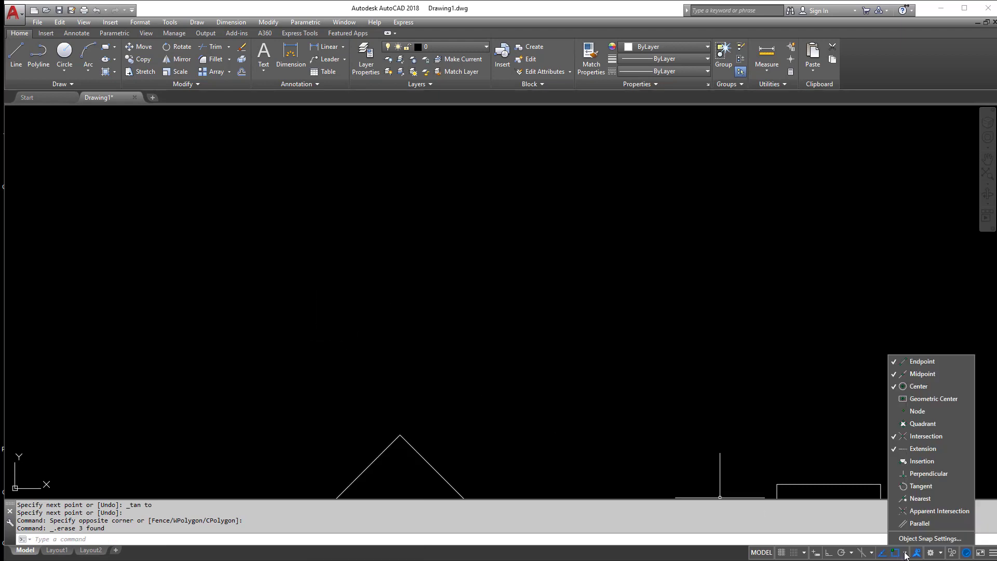
click(927, 362)
key(Escape)
key(Escape)
key(Escape)
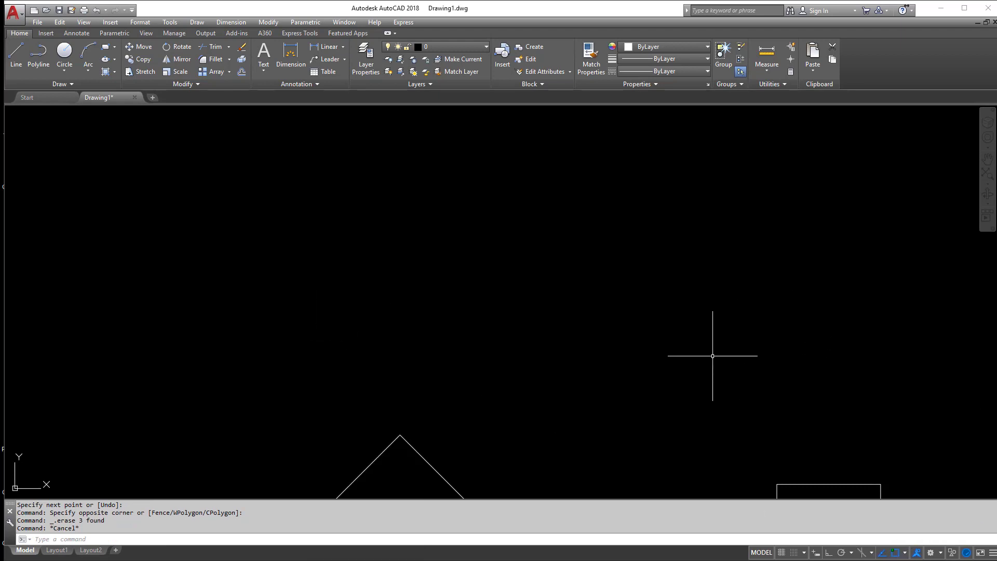
Draw a line from the diamond's top corner to the midpoint of the square's left side with the overrides "end" and "mid".
scroll(683, 351, down, 2)
middle_drag(696, 393, 570, 309)
key(Escape)
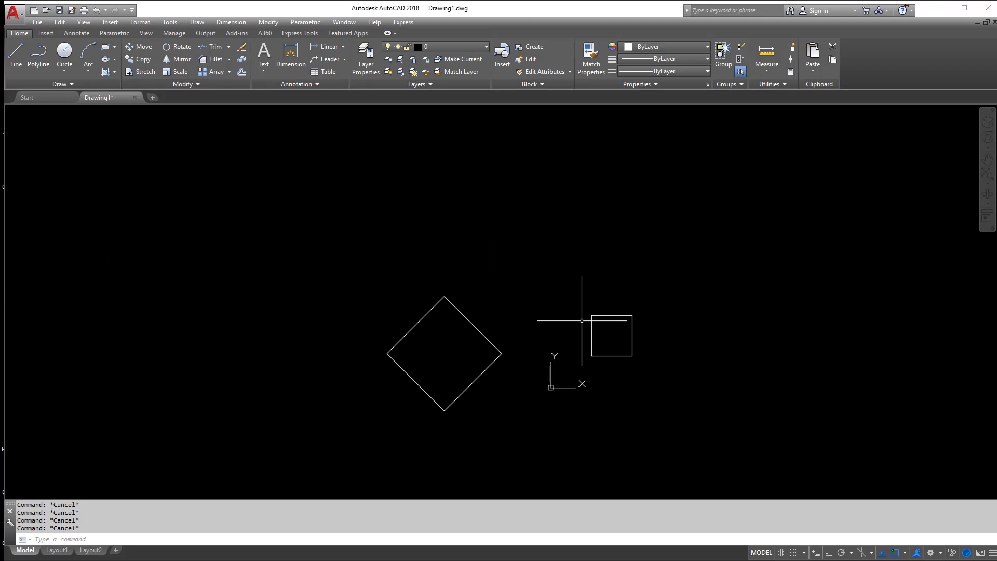
click(16, 57)
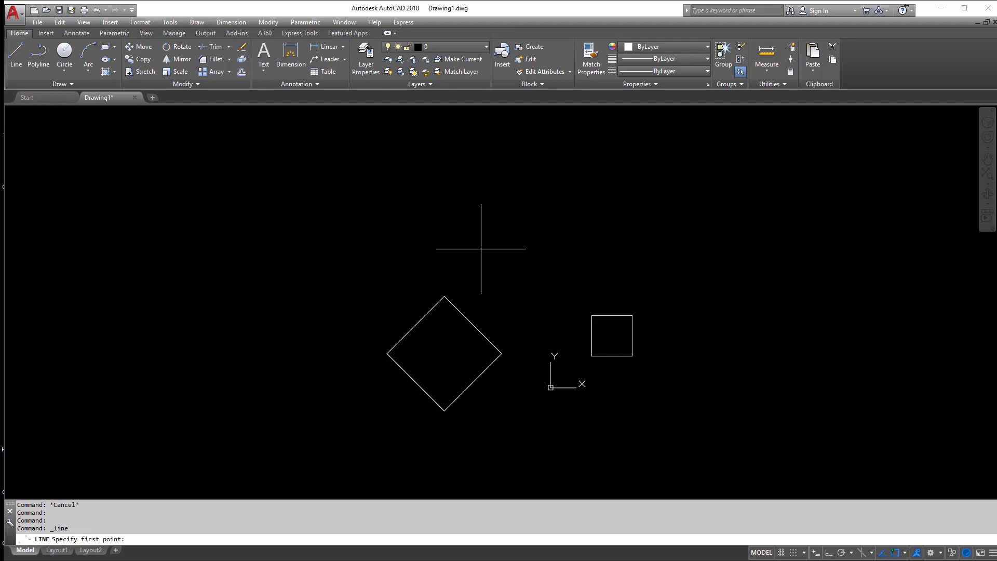
key(Return)
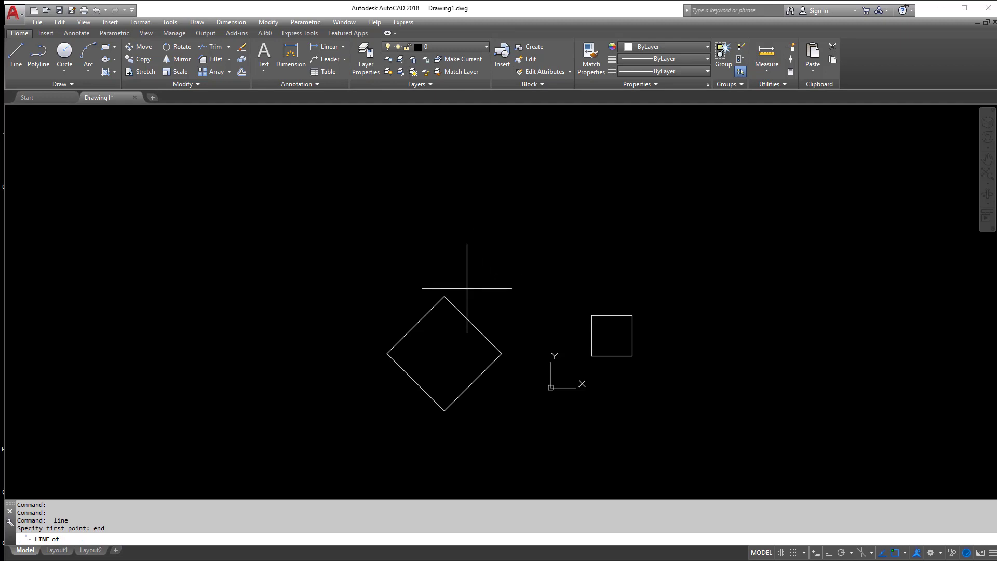
click(447, 297)
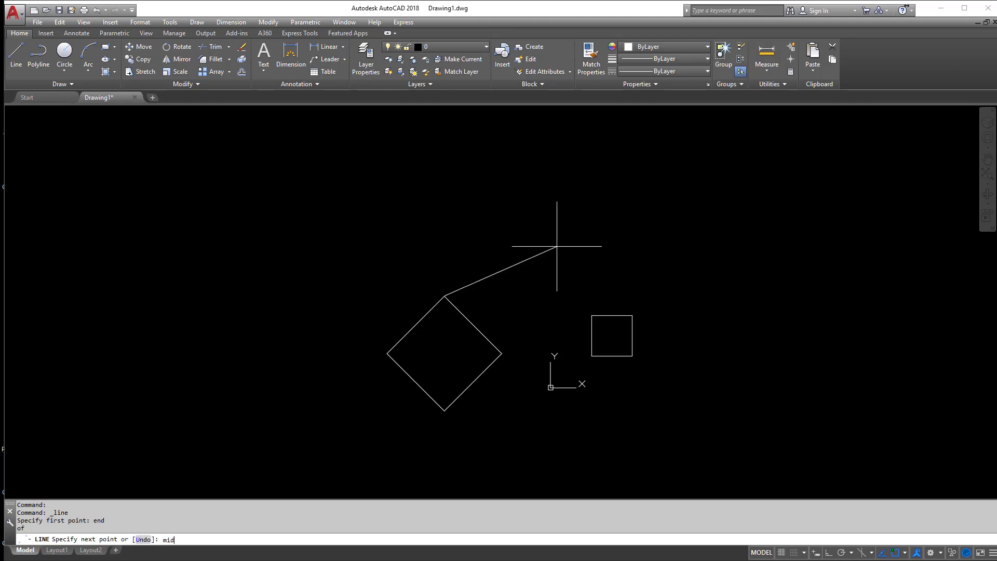
text(mid)
key(Return)
click(592, 335)
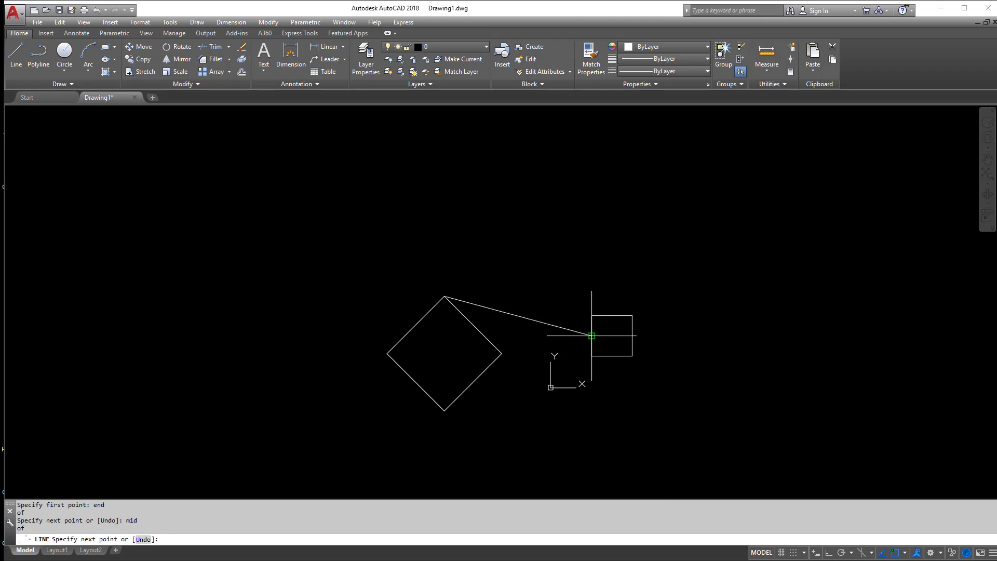
key(Escape)
key(Escape)
key(Escape)
Erase the diamond, the square and the line connecting them.
click(334, 216)
click(706, 455)
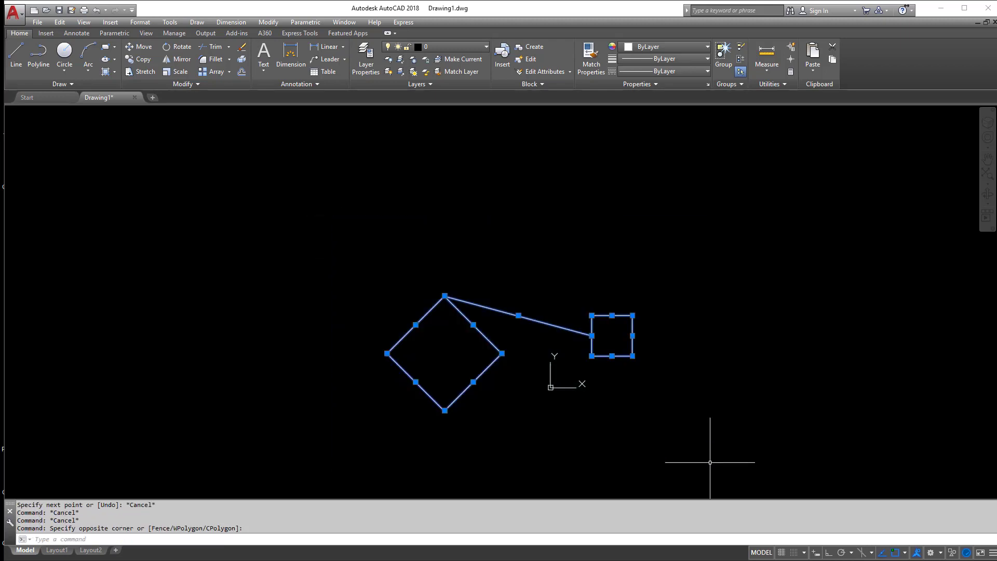
key(Delete)
key(Escape)
key(Escape)
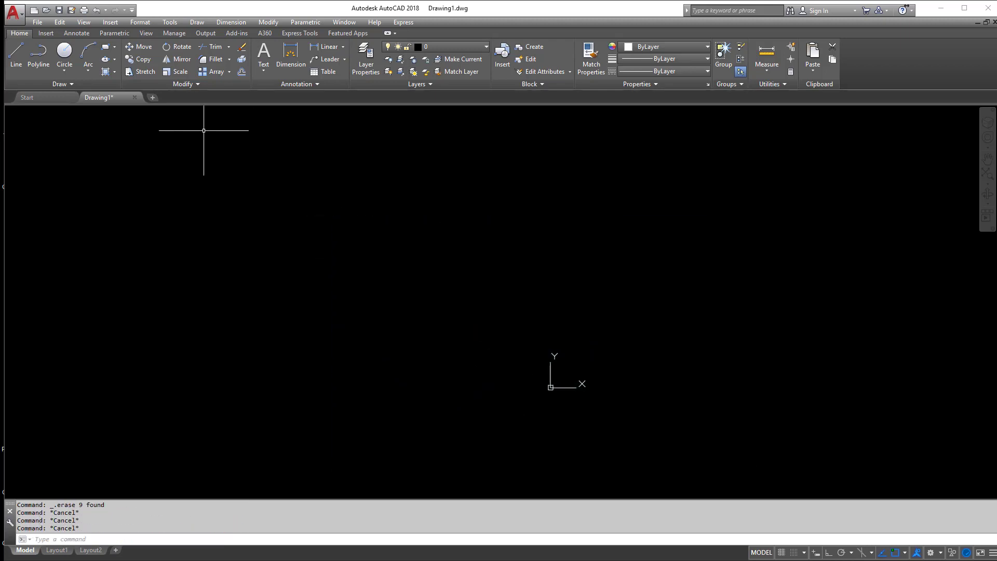
Draw an open chain of five connected segments with the Line command, hooking back at its right end.
middle_drag(599, 381, 571, 380)
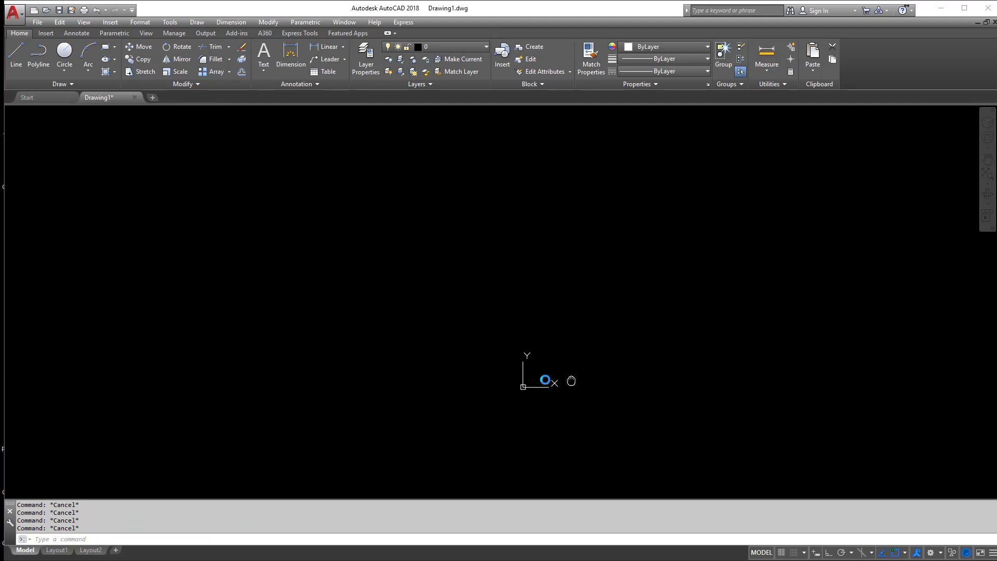
middle_drag(382, 411, 332, 406)
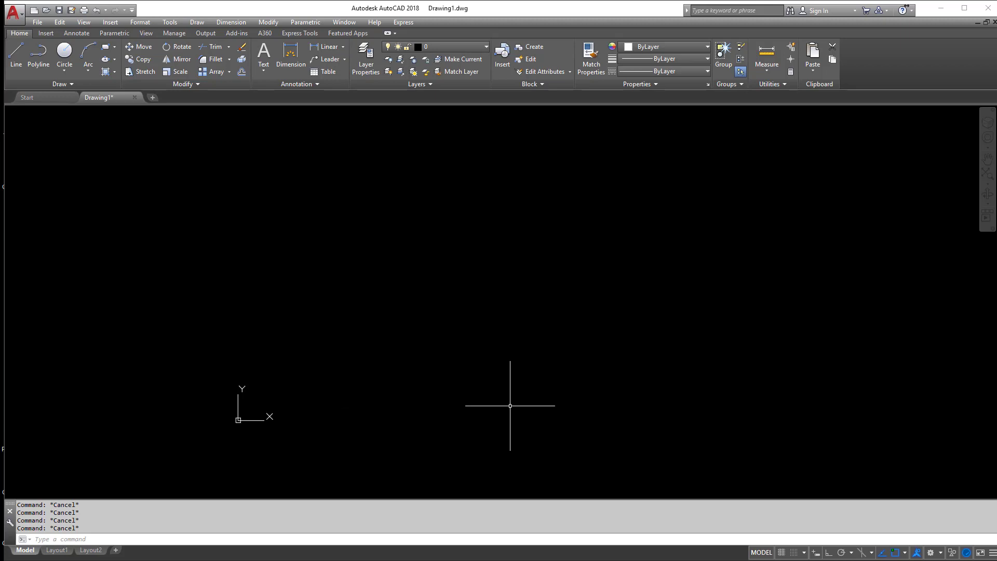
click(16, 55)
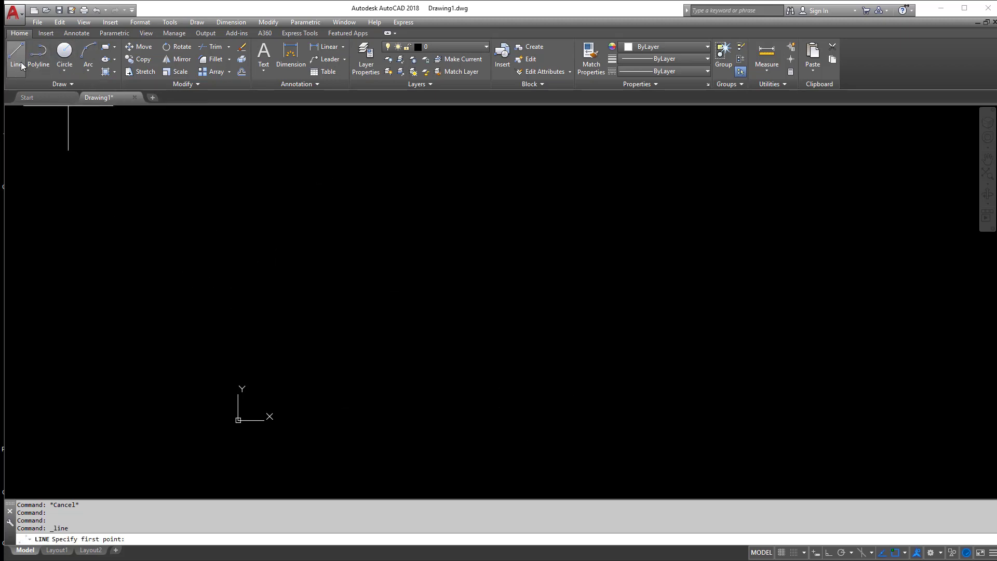
click(228, 281)
click(399, 295)
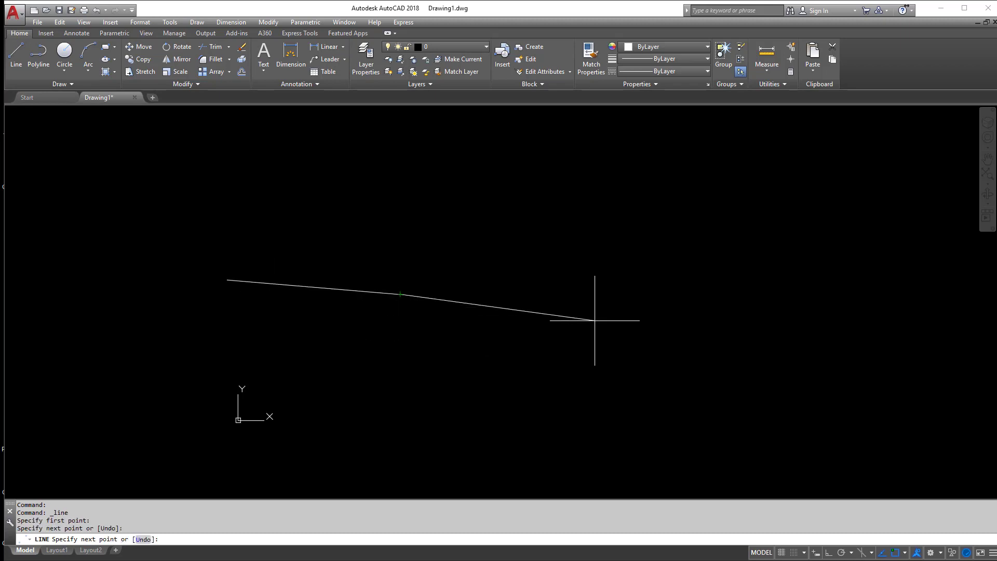
click(608, 318)
click(844, 276)
click(813, 208)
click(694, 218)
right_click(696, 218)
click(712, 228)
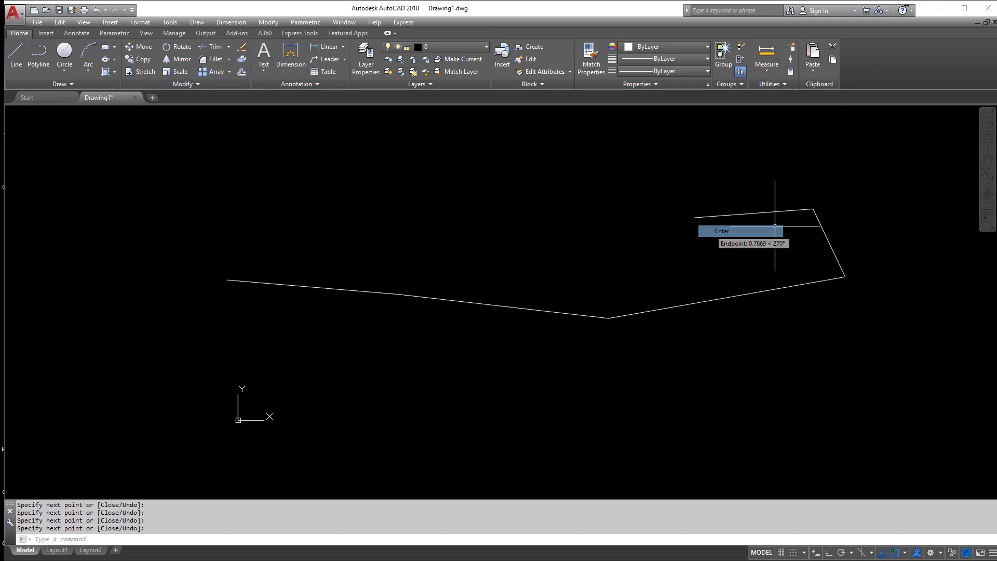
Select the five line segments one after another to check whether they are separate objects, and clear the selection.
click(793, 209)
click(828, 218)
click(812, 236)
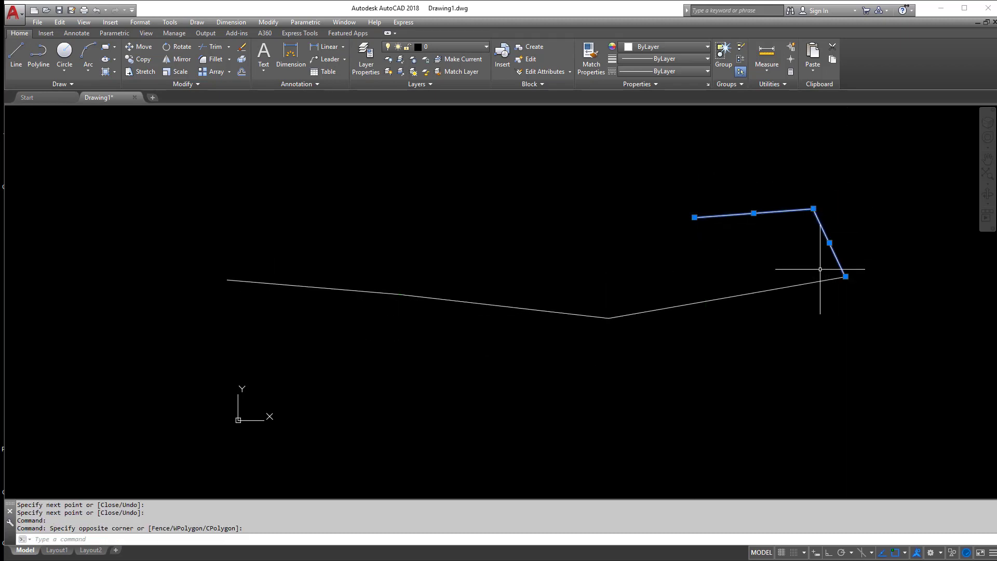
click(820, 269)
click(798, 309)
click(618, 277)
click(577, 314)
click(388, 265)
click(300, 336)
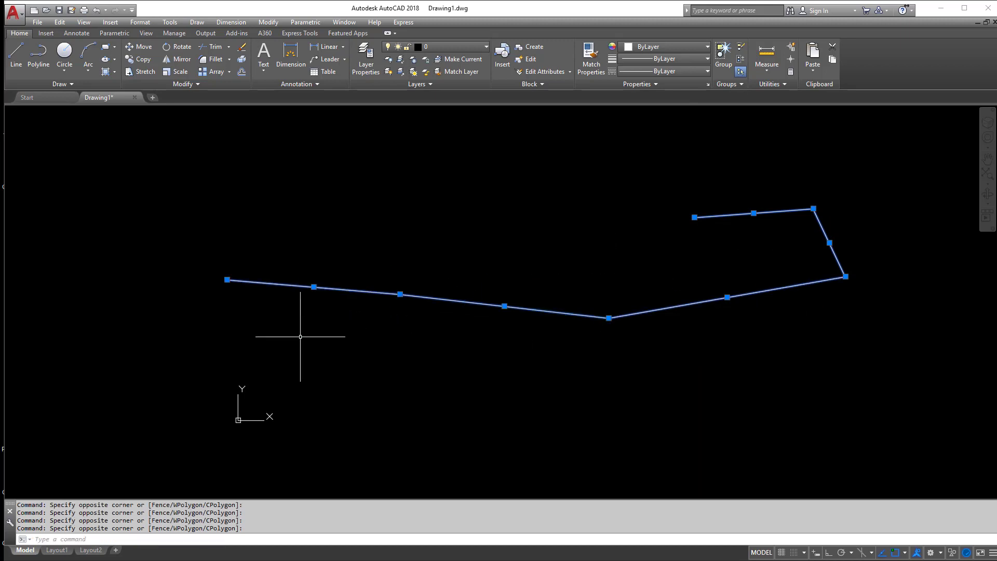
key(Escape)
key(Escape)
key(Escape)
Draw a similarly shaped open polyline with six segments below the line chain, and select it.
click(38, 52)
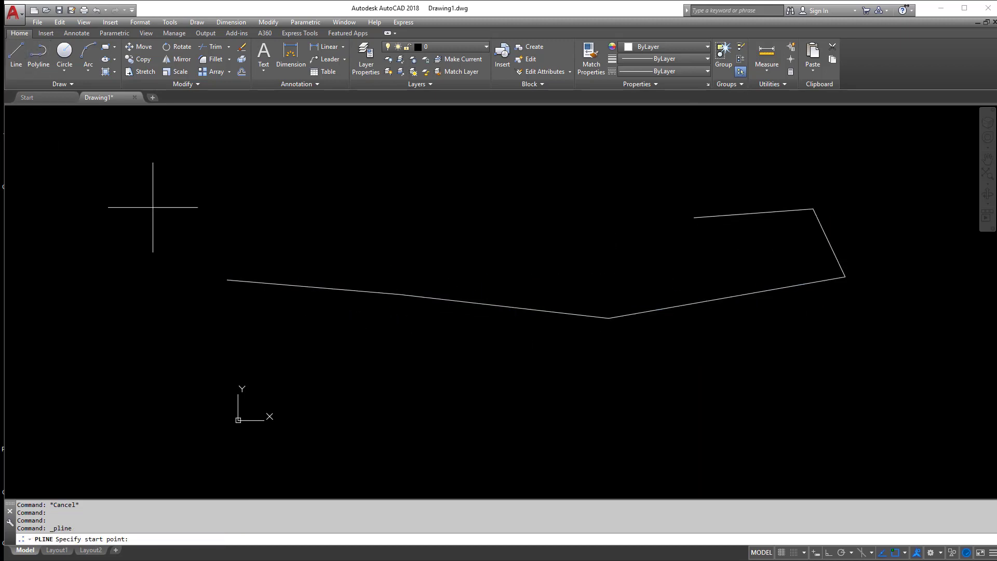
scroll(198, 282, down, 2)
click(209, 369)
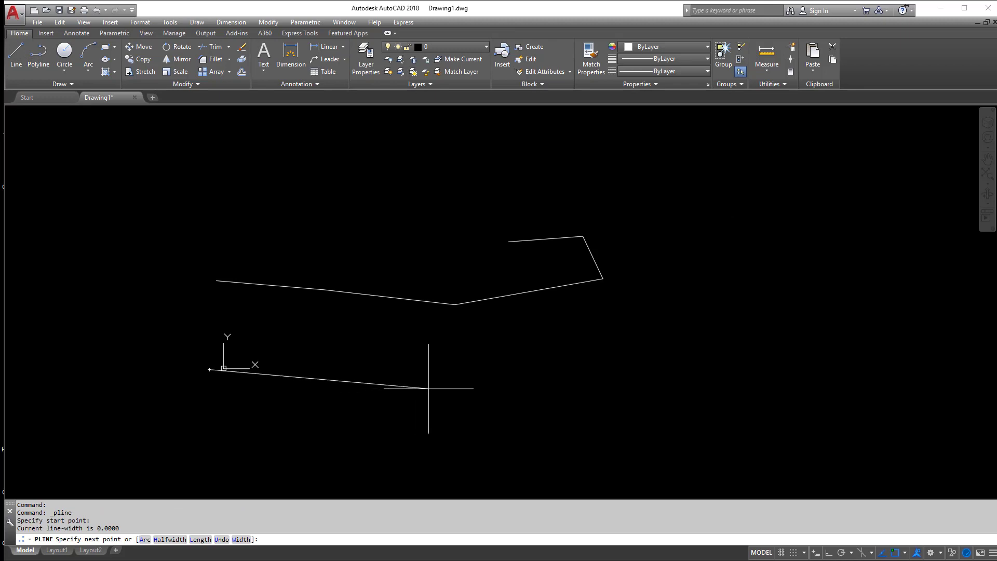
click(450, 392)
click(577, 379)
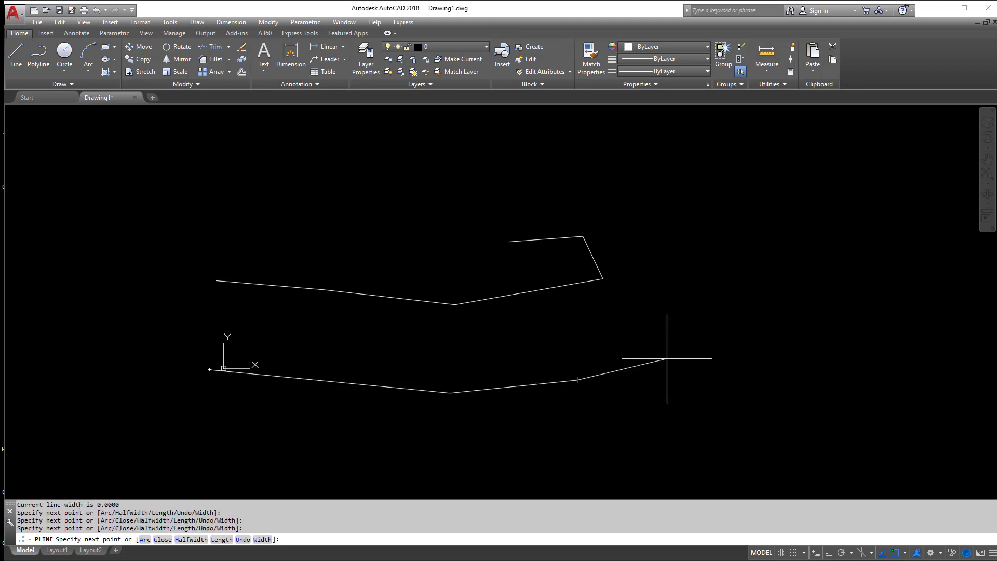
click(666, 358)
click(648, 323)
right_click(606, 323)
click(649, 327)
click(649, 327)
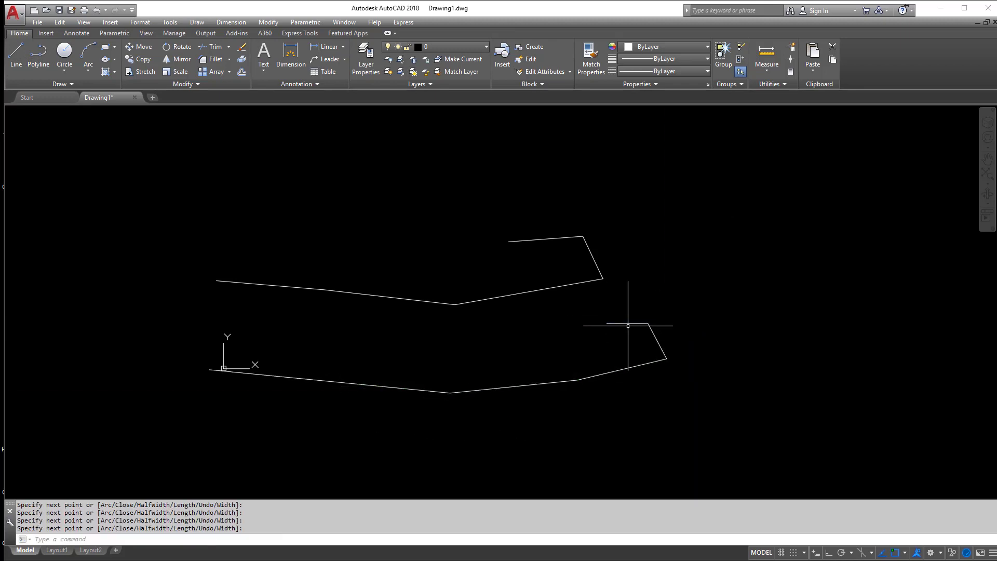
click(624, 322)
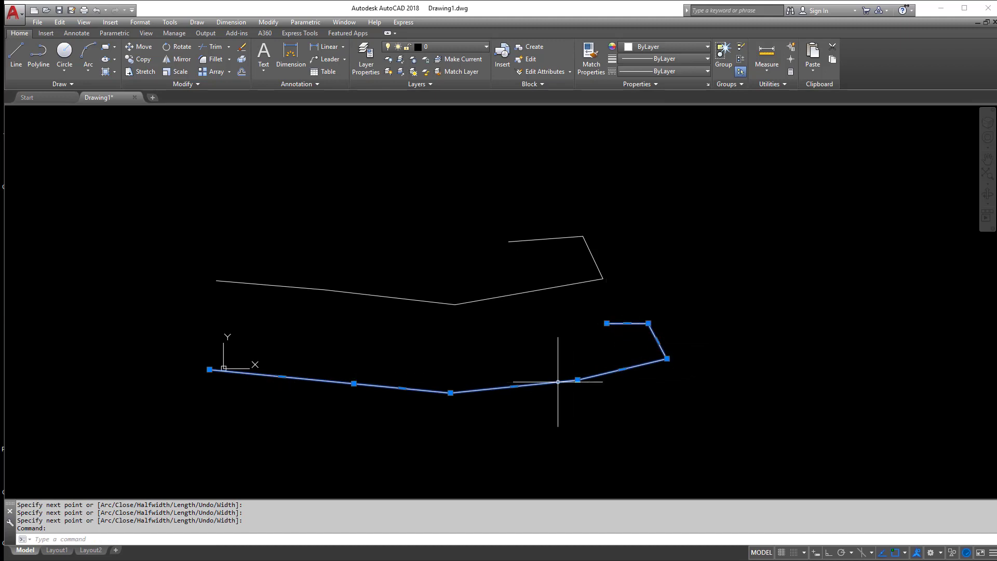
Clear the polyline selection and pick individual segments of the upper line chain to compare them with the polyline, deselecting each one.
key(Escape)
key(Escape)
key(Escape)
click(483, 299)
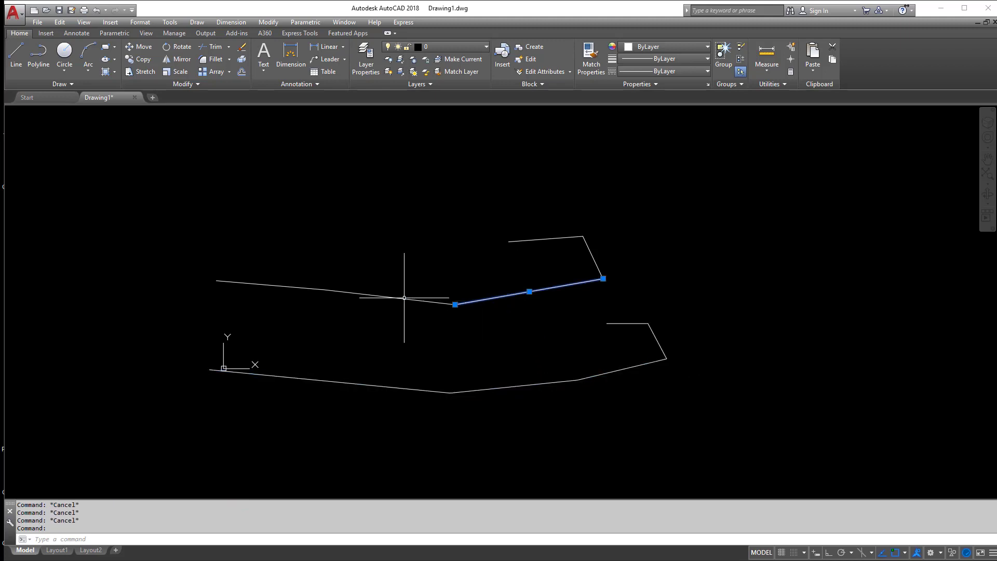
key(Escape)
click(291, 285)
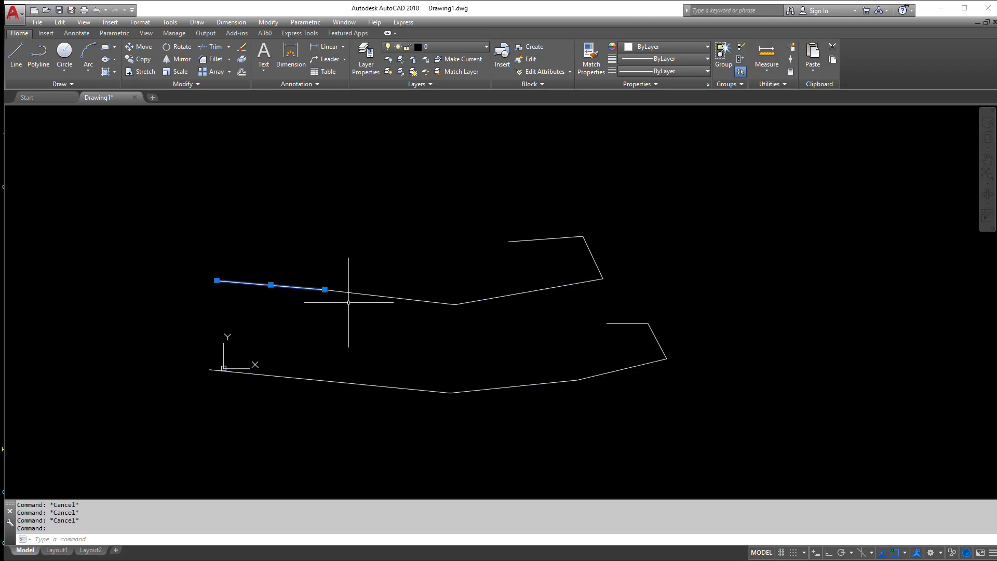
key(Escape)
click(506, 290)
key(Escape)
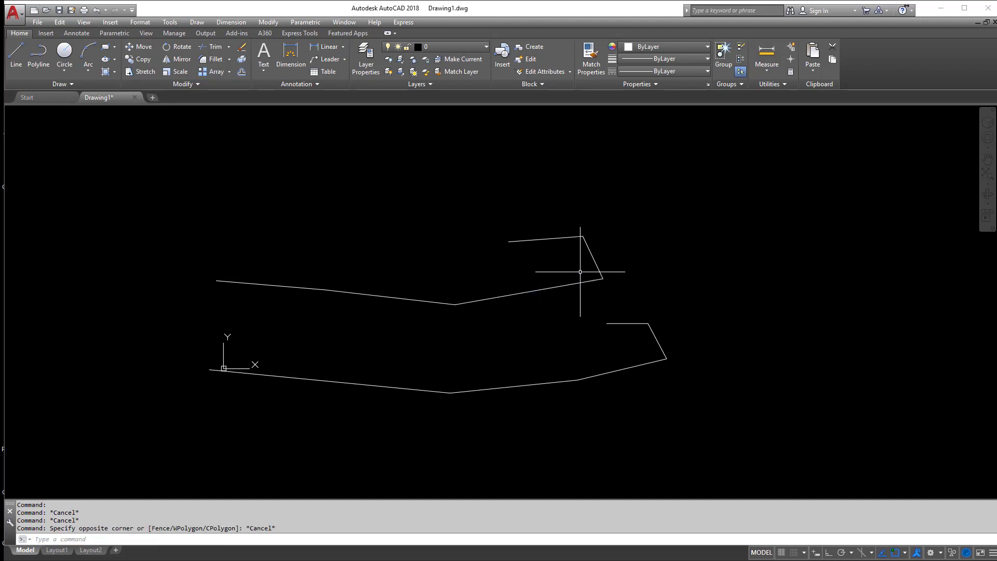
key(Escape)
key(Escape)
key(Escape)
Start a polyline below the two chains with a straight segment, an arc and a horizontal straight segment.
click(39, 55)
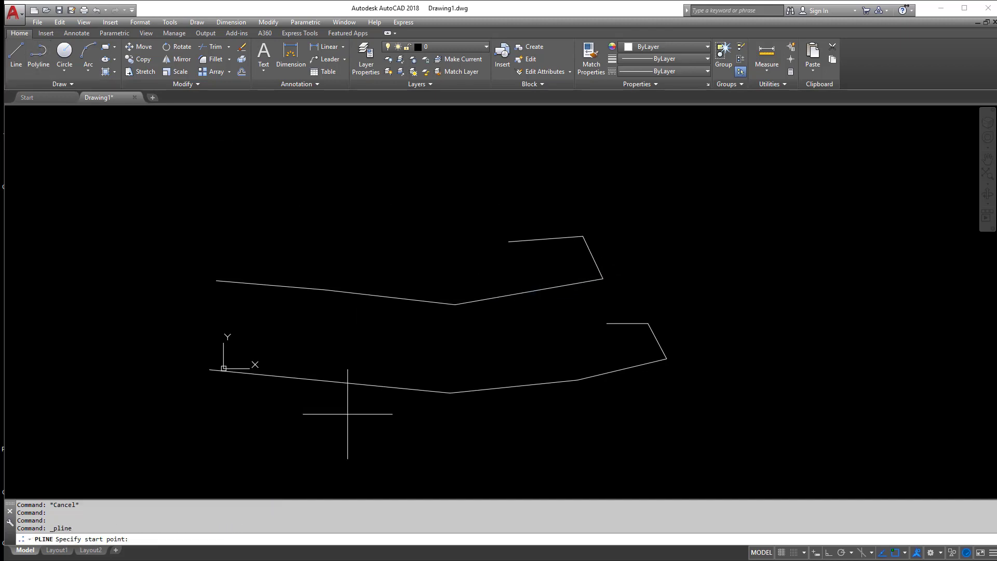
middle_drag(345, 411, 363, 278)
click(191, 366)
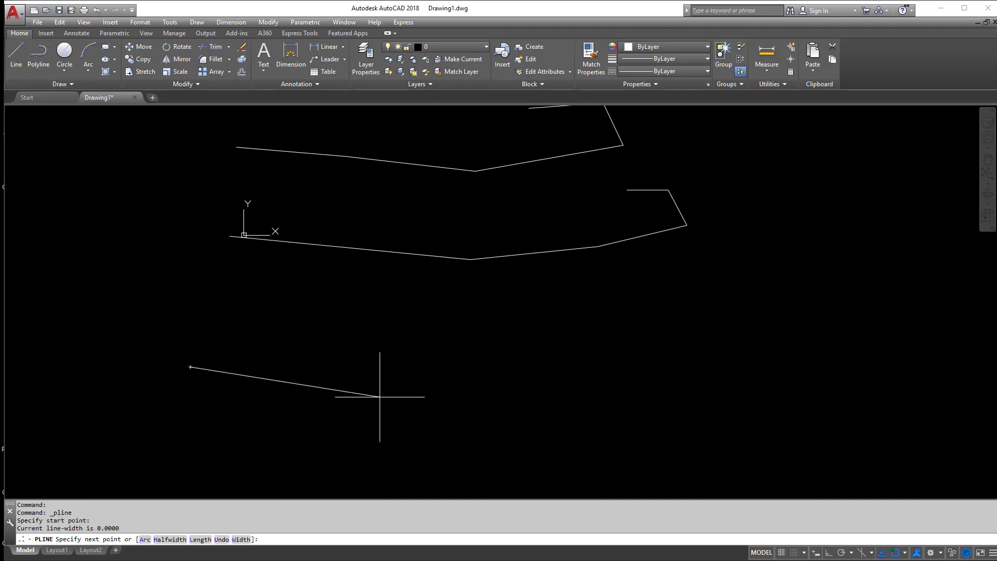
click(387, 405)
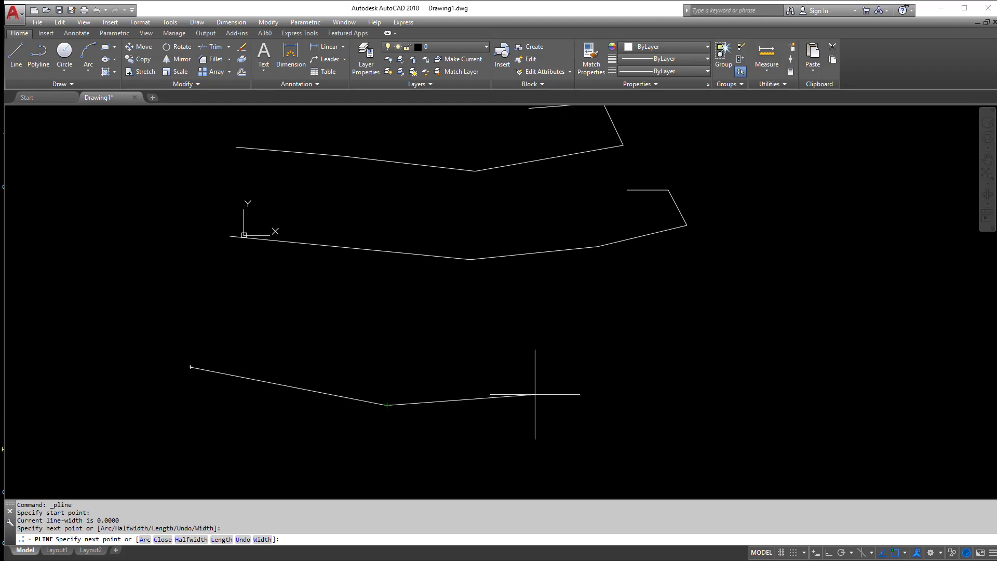
text(a)
key(Return)
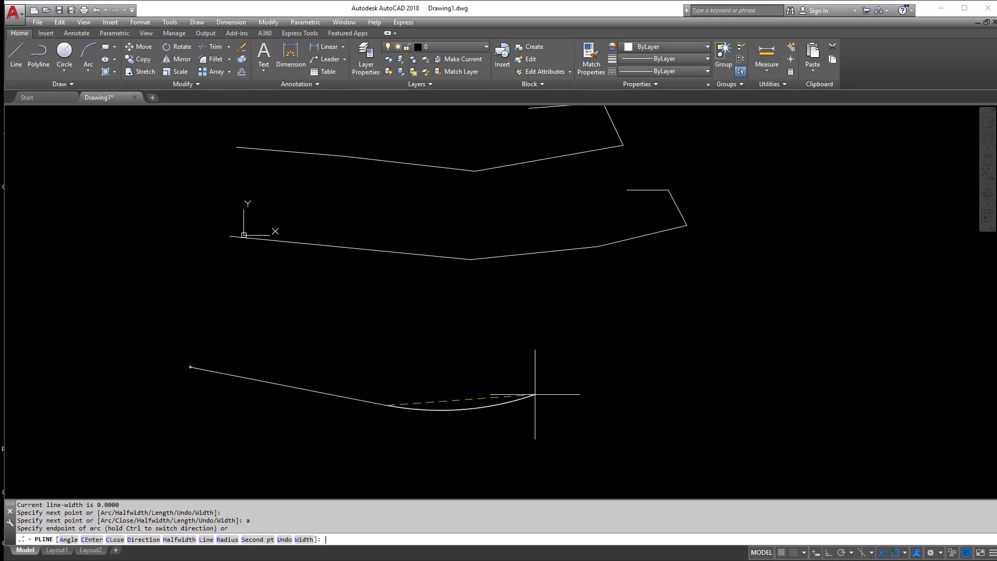
click(560, 379)
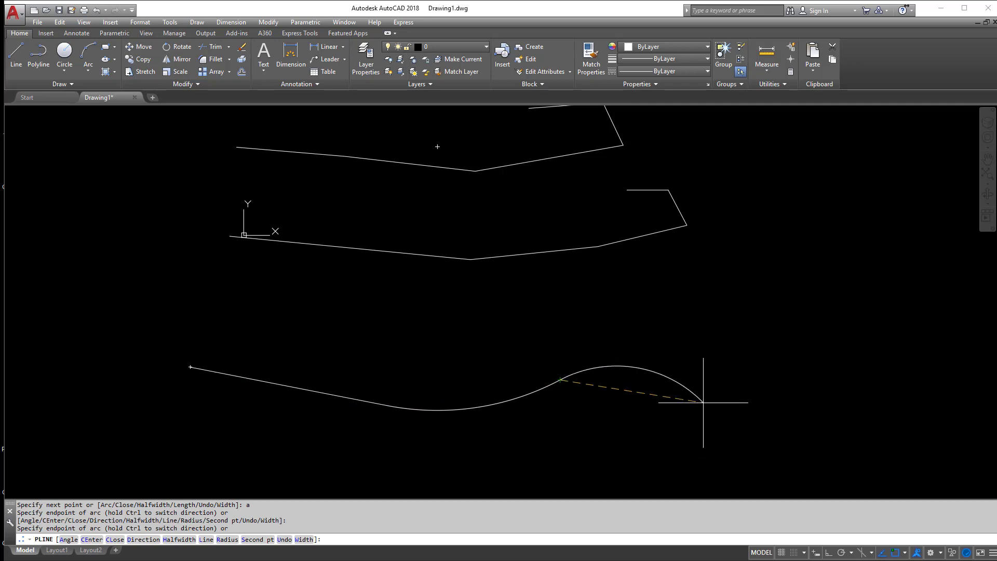
text(l)
key(Return)
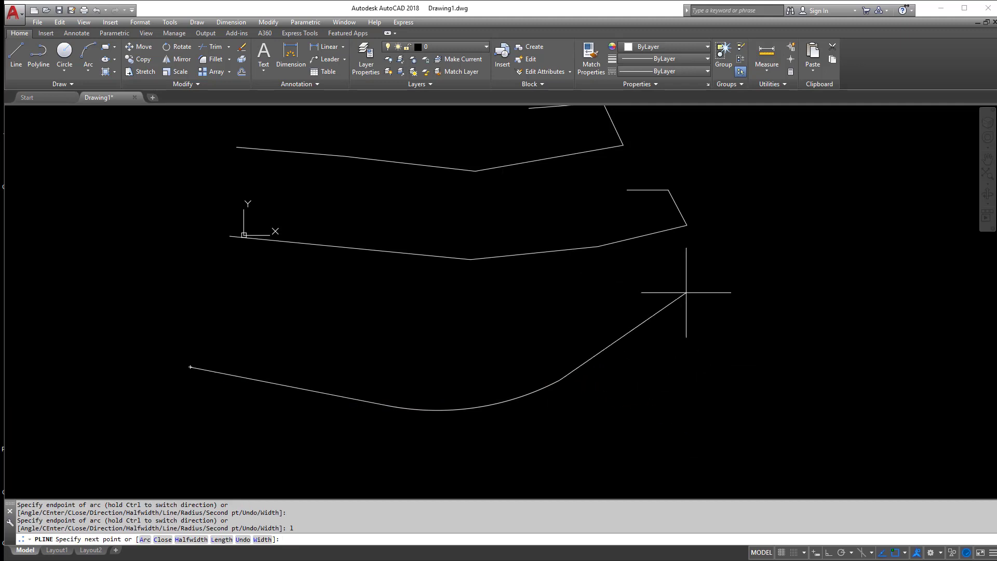
click(750, 380)
scroll(561, 386, up, 4)
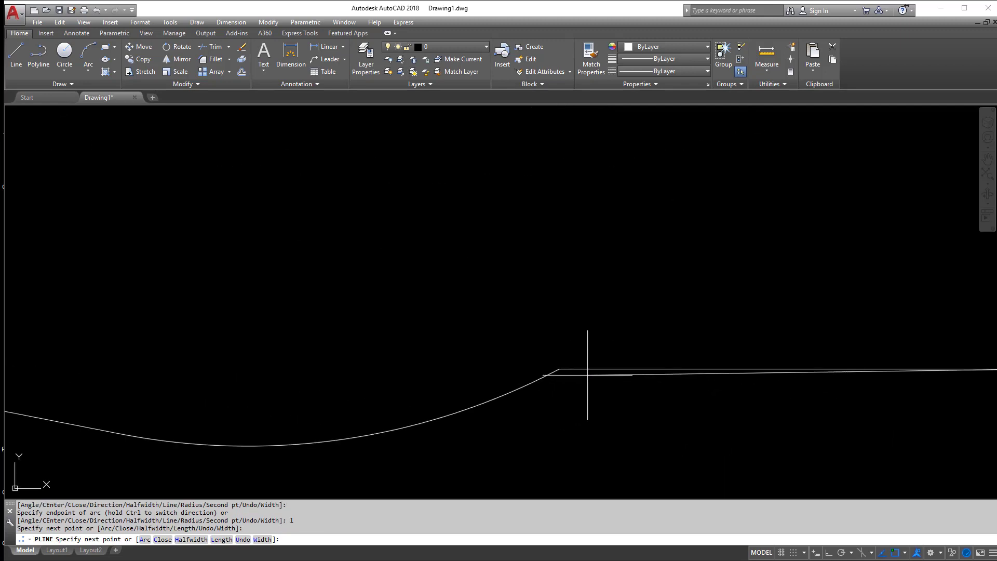
scroll(661, 396, down, 4)
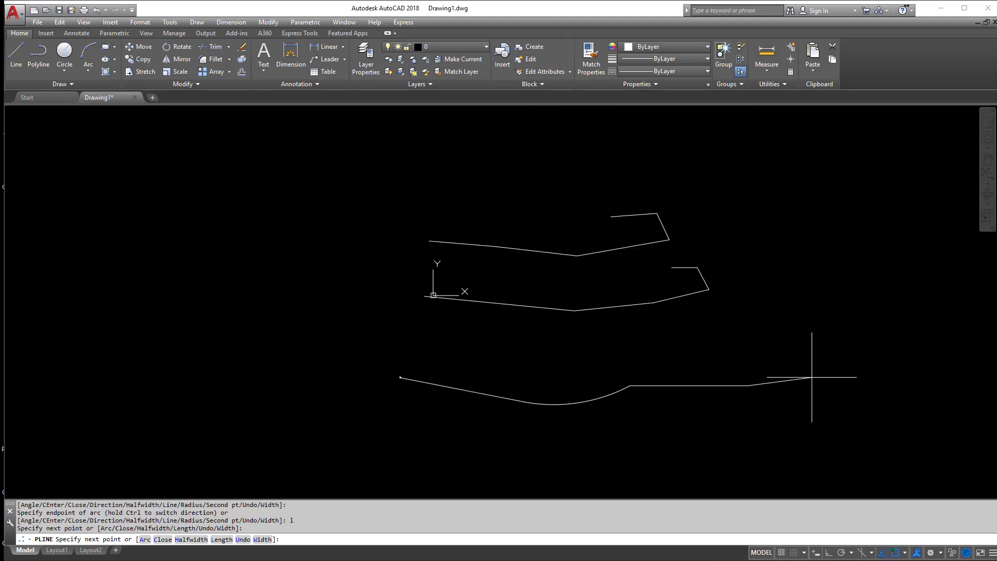
Continue the polyline with an arc curving upward and a straight segment rising to the upper left, and finish it.
text(a)
right_click(778, 327)
click(778, 330)
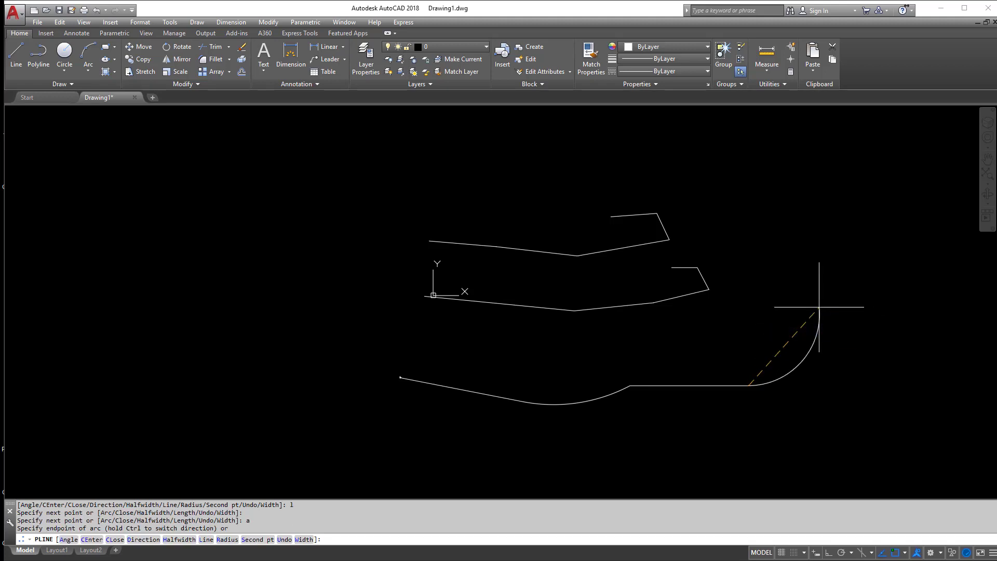
click(799, 312)
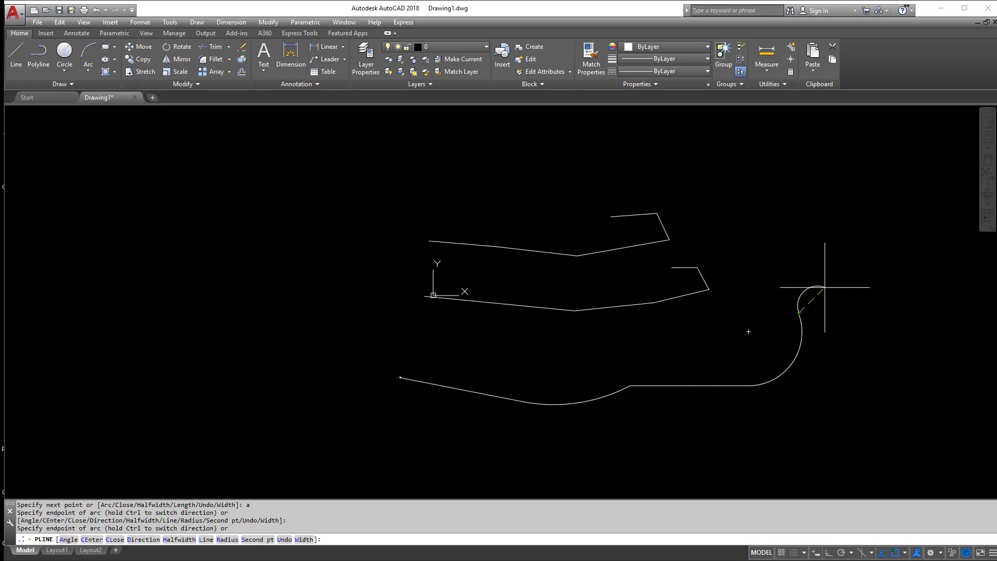
key(Return)
click(757, 208)
right_click(763, 217)
click(771, 223)
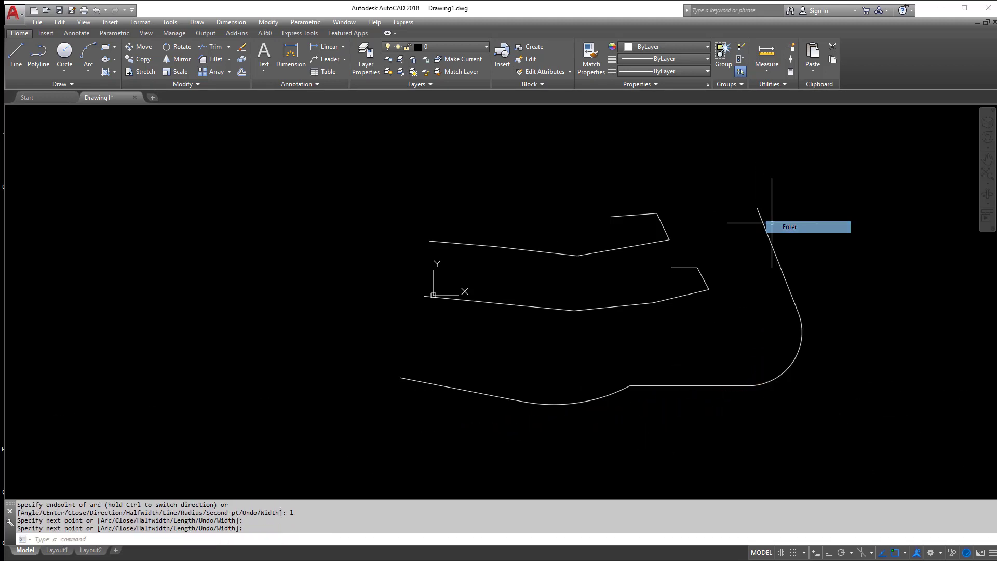
click(810, 236)
Erase the line-and-arc polyline, the five-segment line chain and the six-segment polyline.
click(763, 381)
key(Delete)
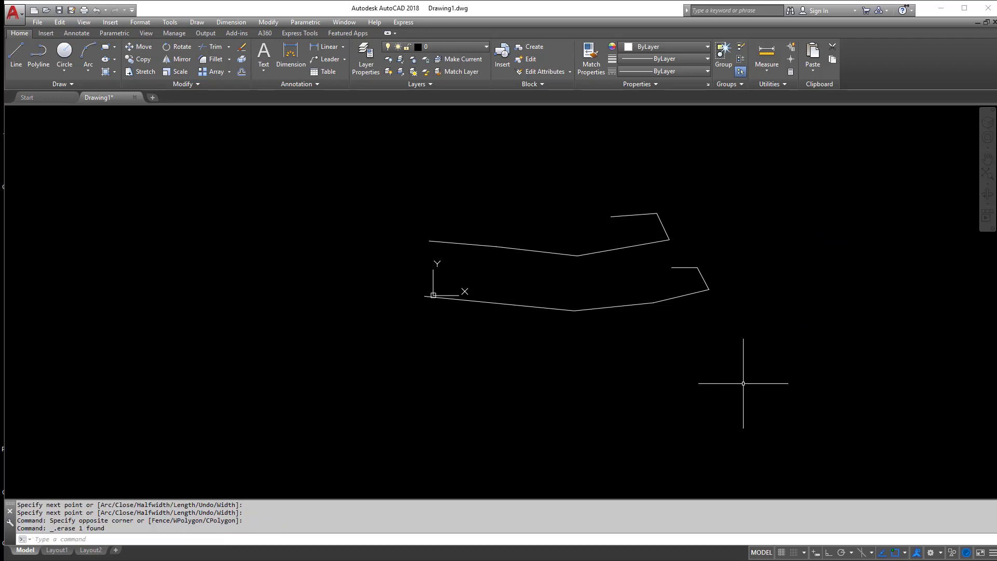
click(745, 390)
click(516, 193)
key(Delete)
click(407, 178)
click(630, 337)
key(Delete)
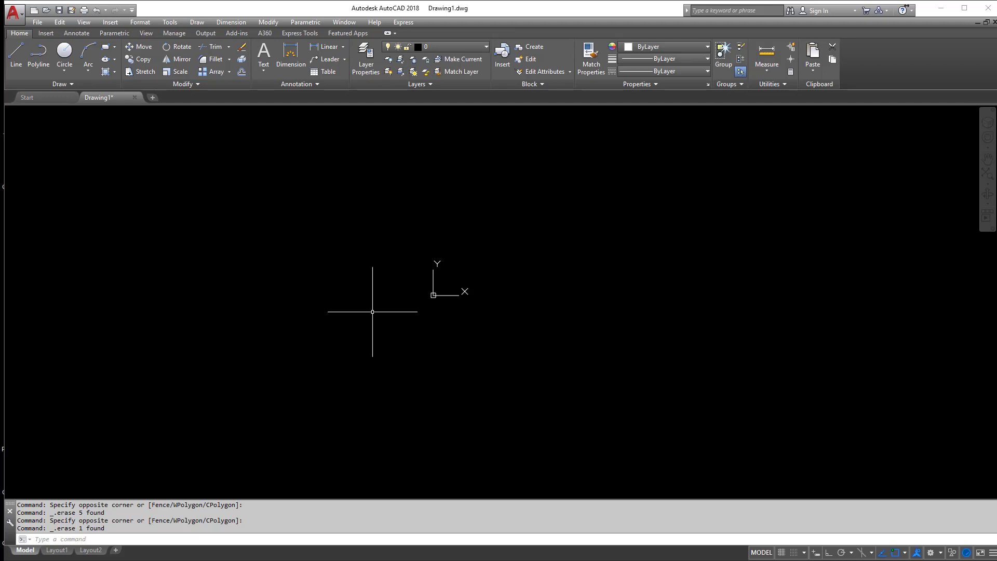
Draw one short line rising gently to the right with Dynamic Input on, and end the Line command without a second segment.
middle_drag(497, 282, 484, 288)
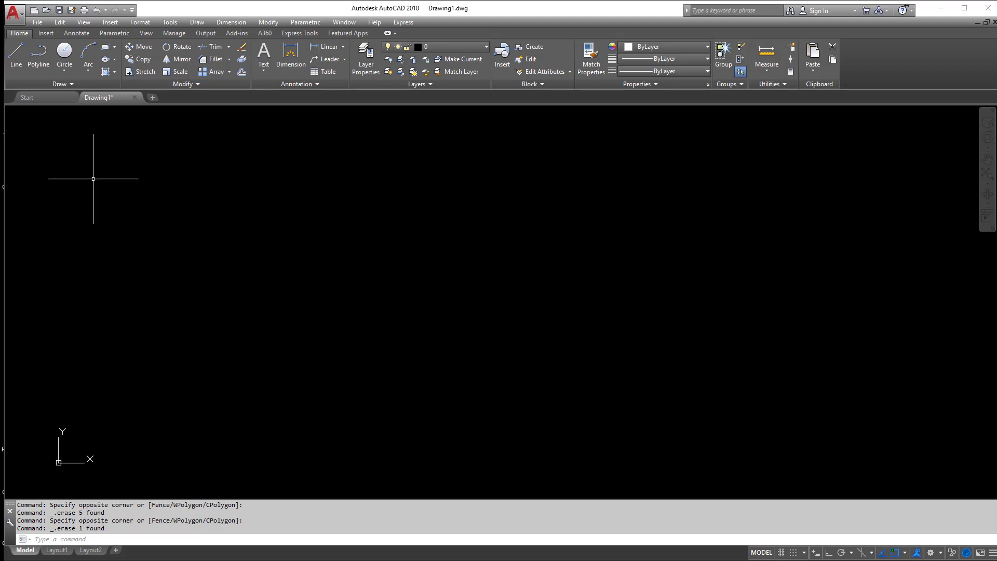
click(16, 52)
click(229, 327)
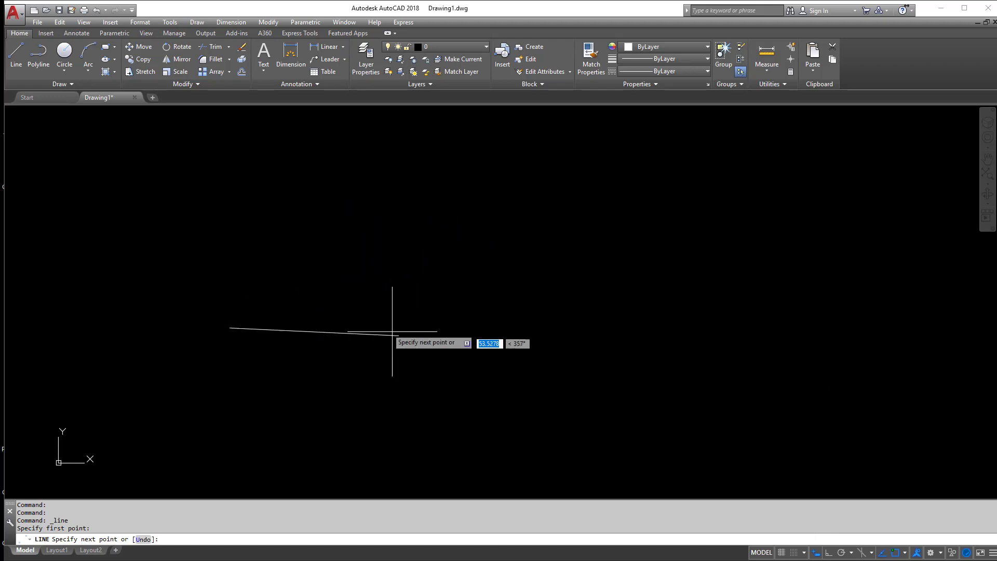
click(311, 297)
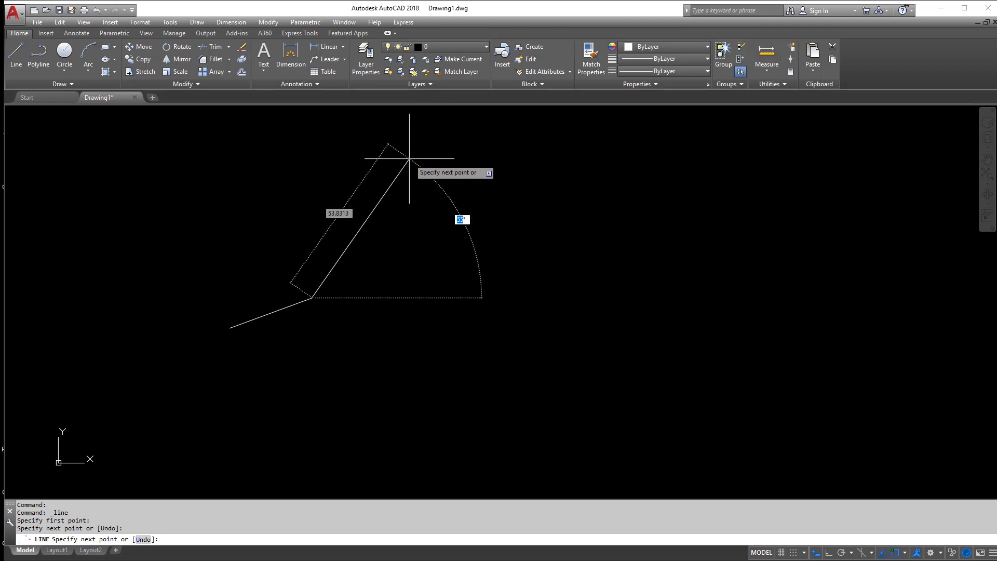
key(Tab)
key(Escape)
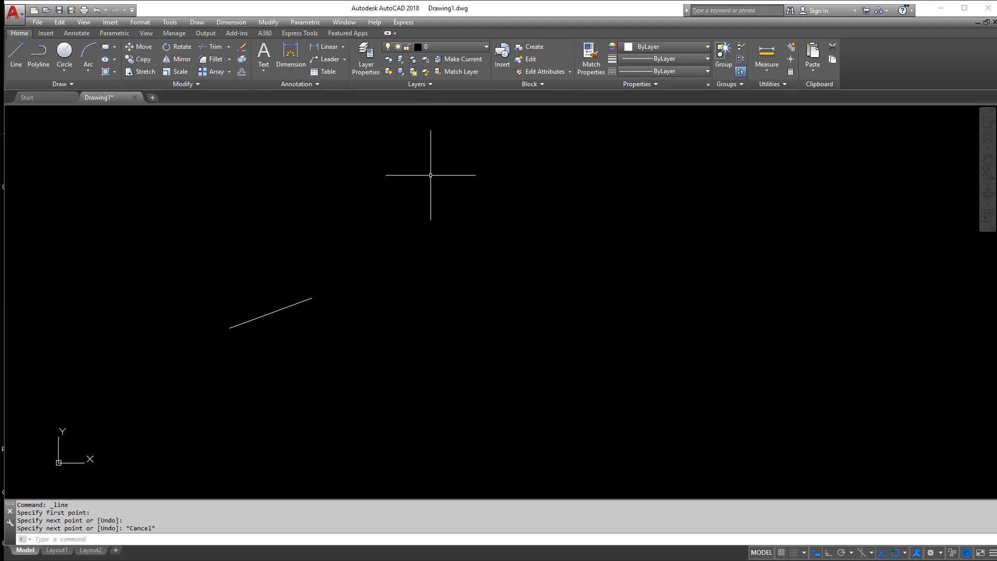
Turn on Polar Tracking and draw four connected diagonal lines at multiples of 45°, with the last one crossing the first.
click(852, 554)
click(857, 457)
click(841, 552)
click(17, 57)
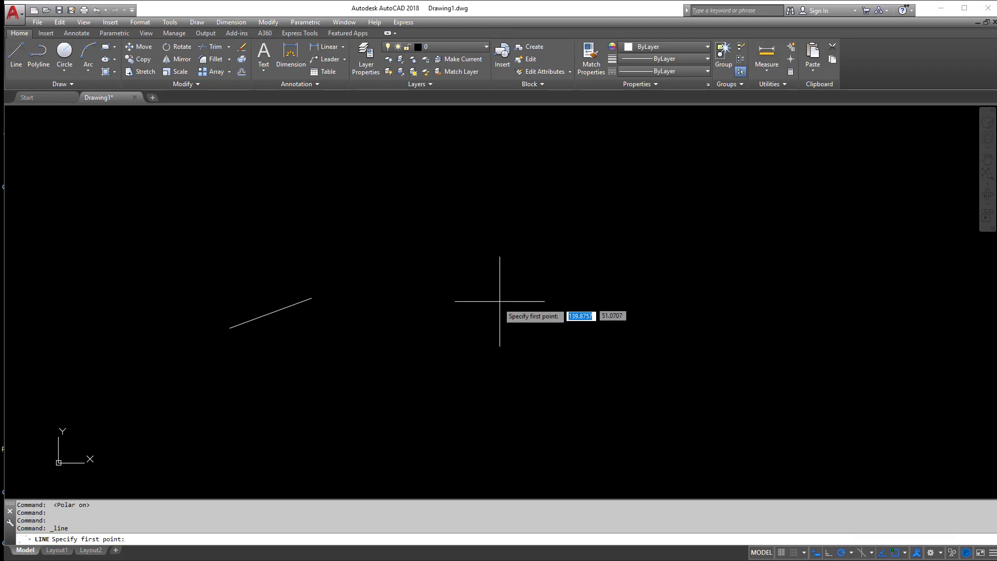
click(442, 359)
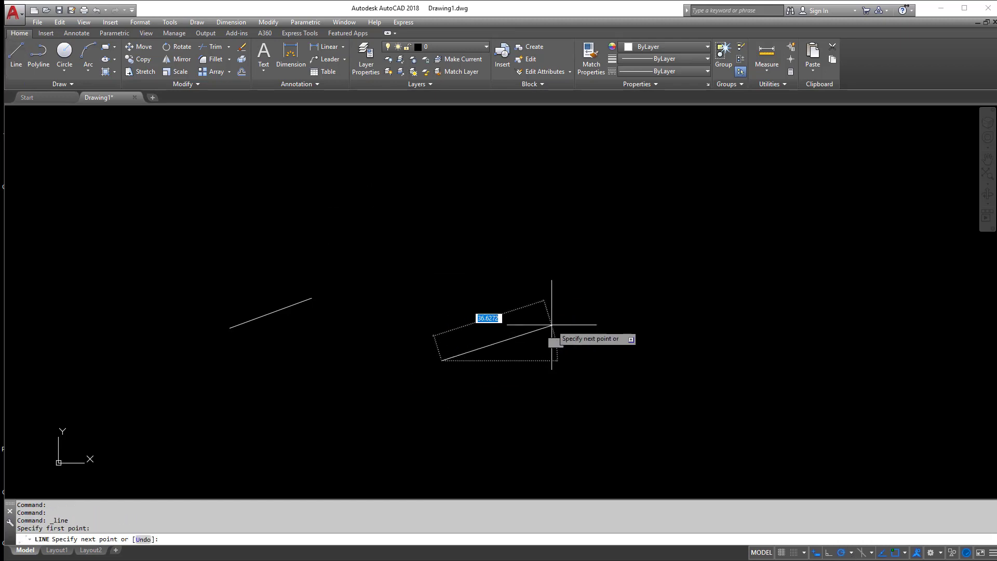
click(539, 260)
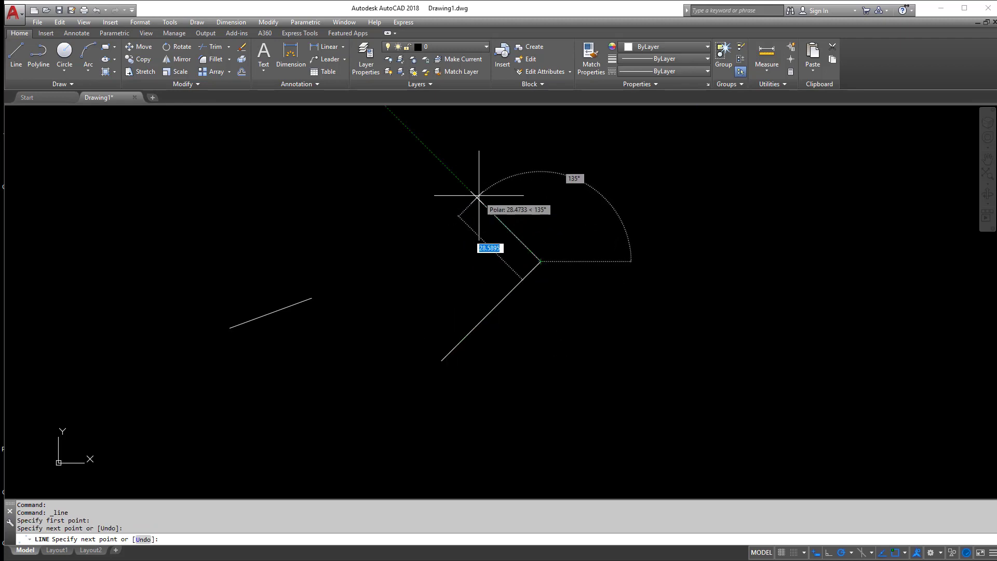
click(477, 198)
click(405, 270)
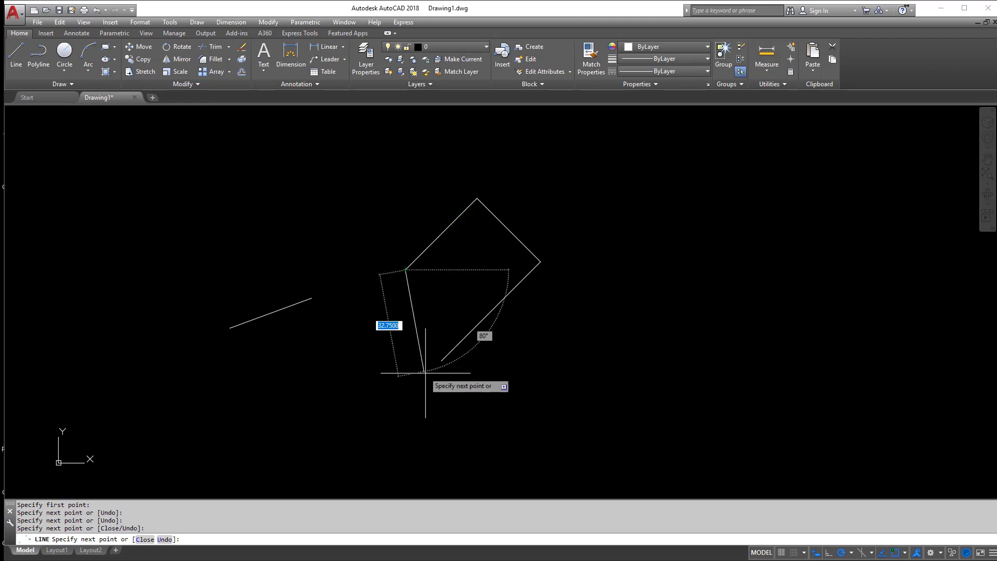
click(505, 370)
key(Return)
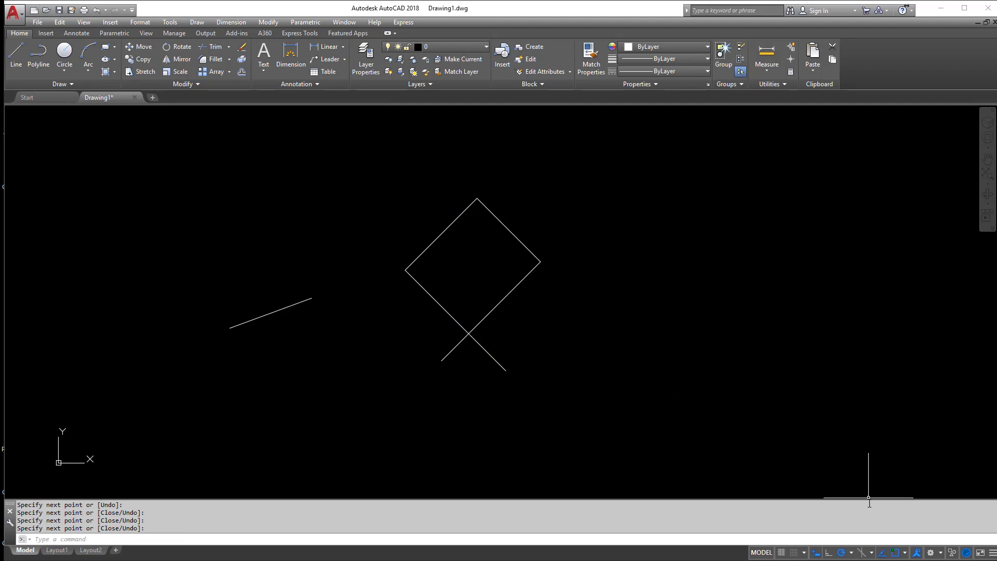
Turn off Polar Tracking and erase the short line and the four diagonal lines.
click(840, 552)
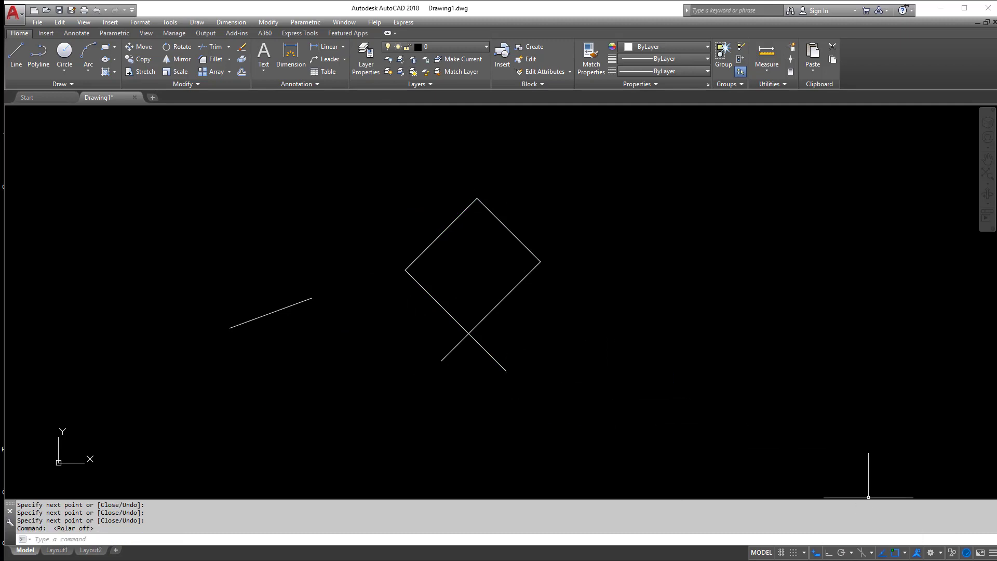
click(622, 175)
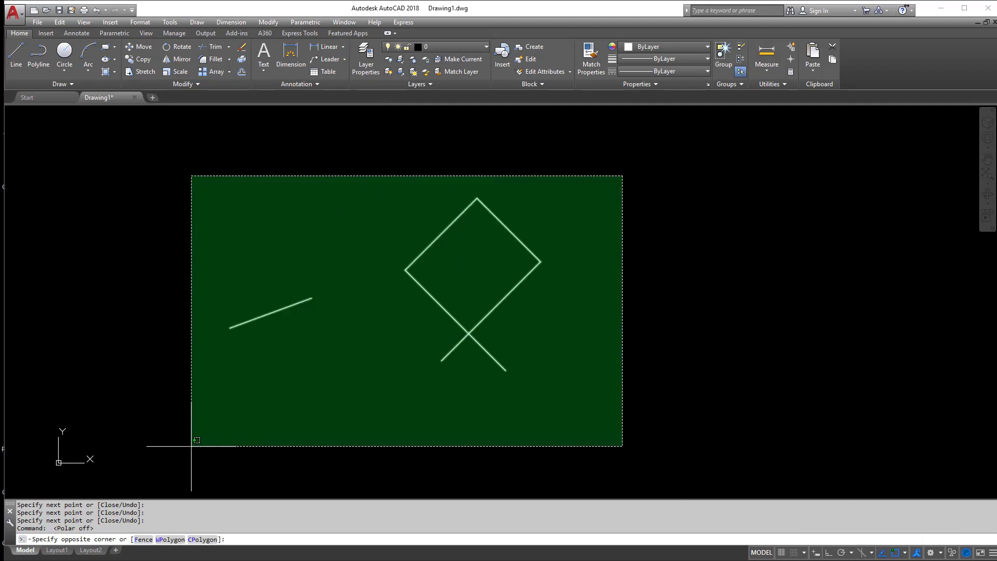
click(178, 362)
key(Delete)
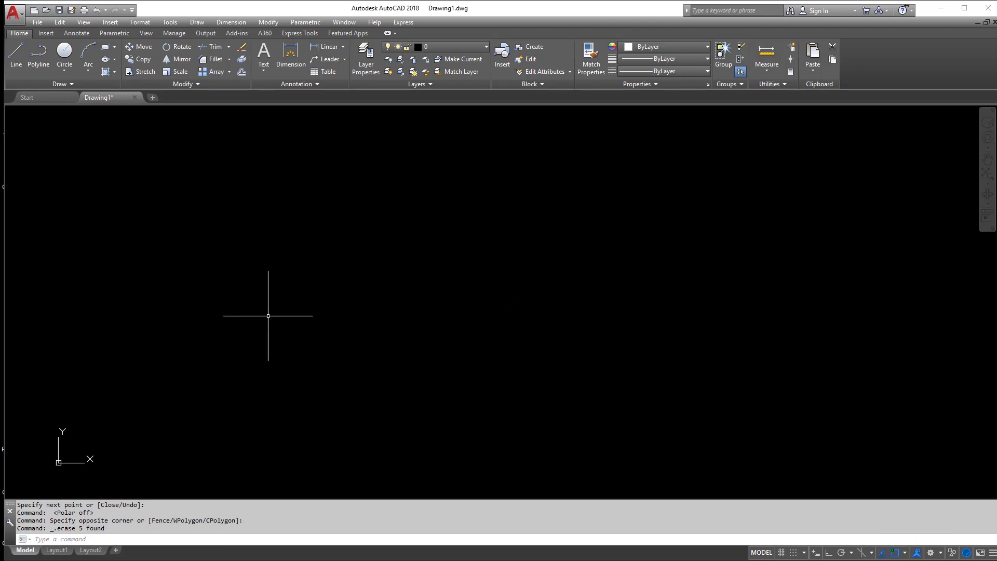
middle_drag(270, 311, 280, 352)
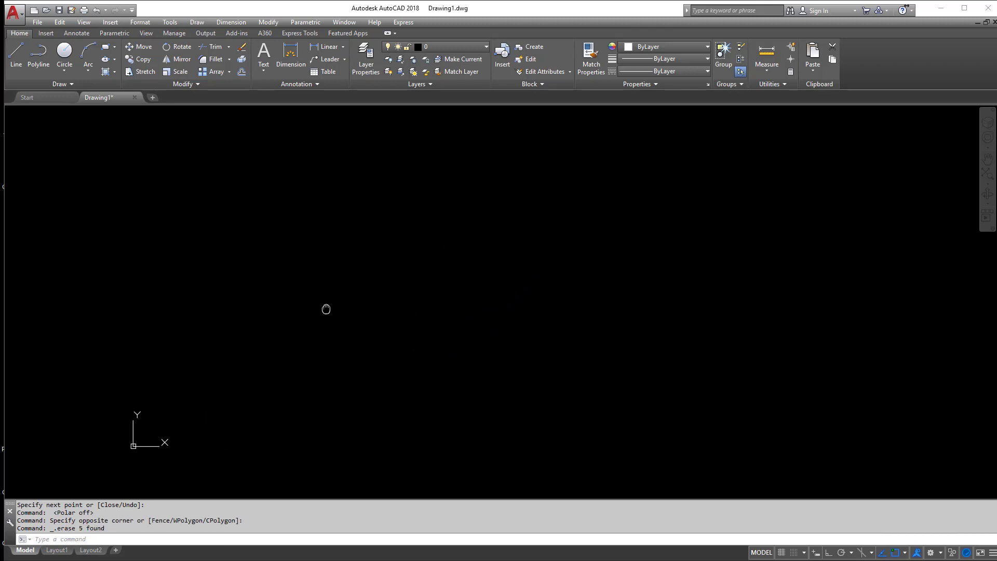
middle_drag(215, 341, 263, 334)
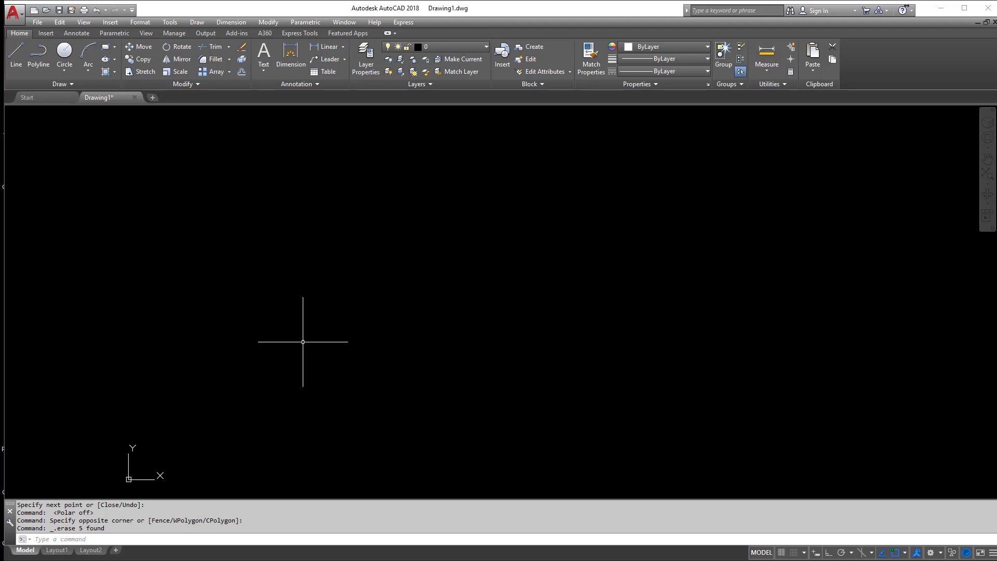
middle_drag(263, 344, 154, 352)
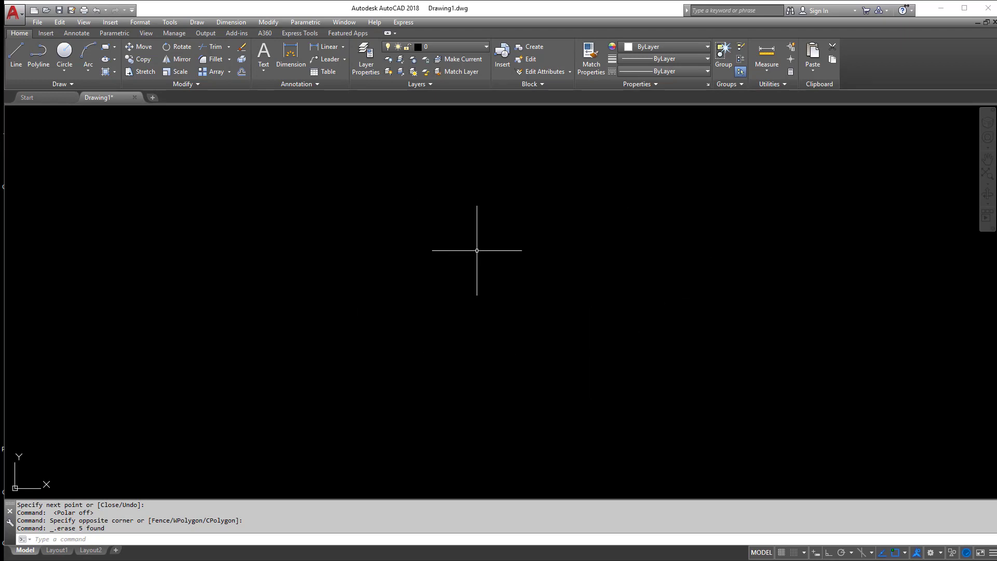
scroll(356, 293, down, 7)
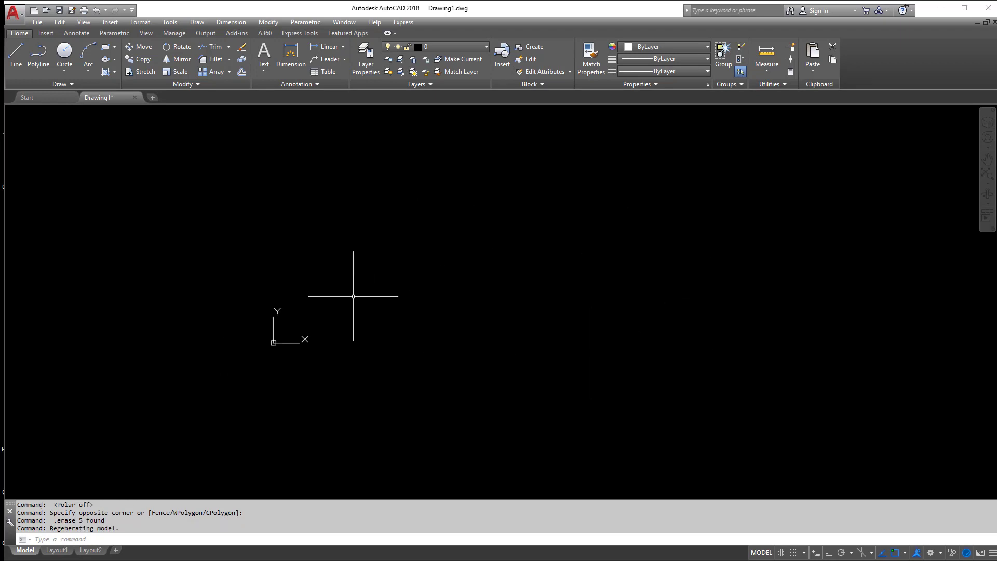
scroll(338, 306, up, 6)
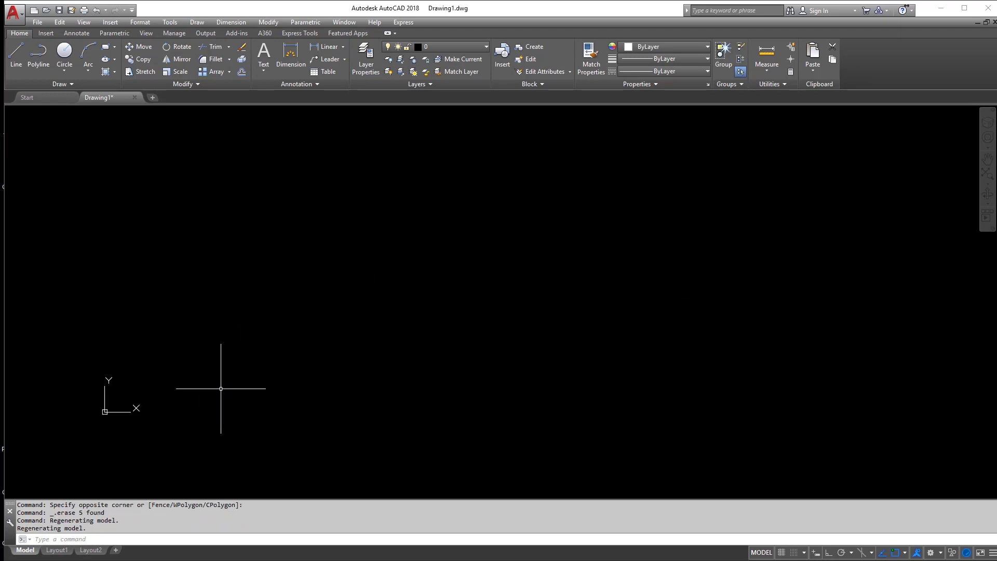
middle_drag(221, 389, 230, 393)
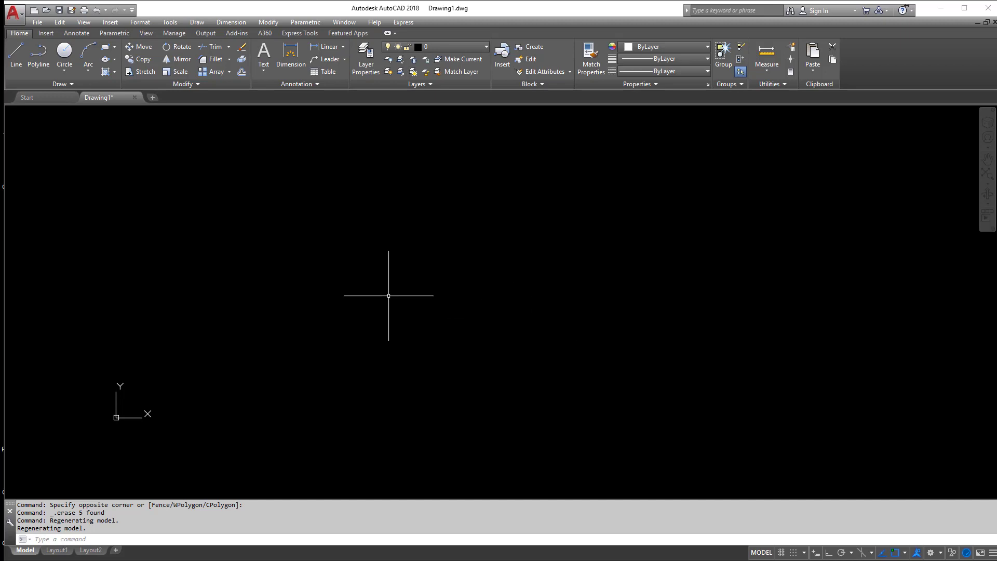
Start a line at the origin using absolute coordinates 0,0, and cancel it without placing a second point.
click(17, 54)
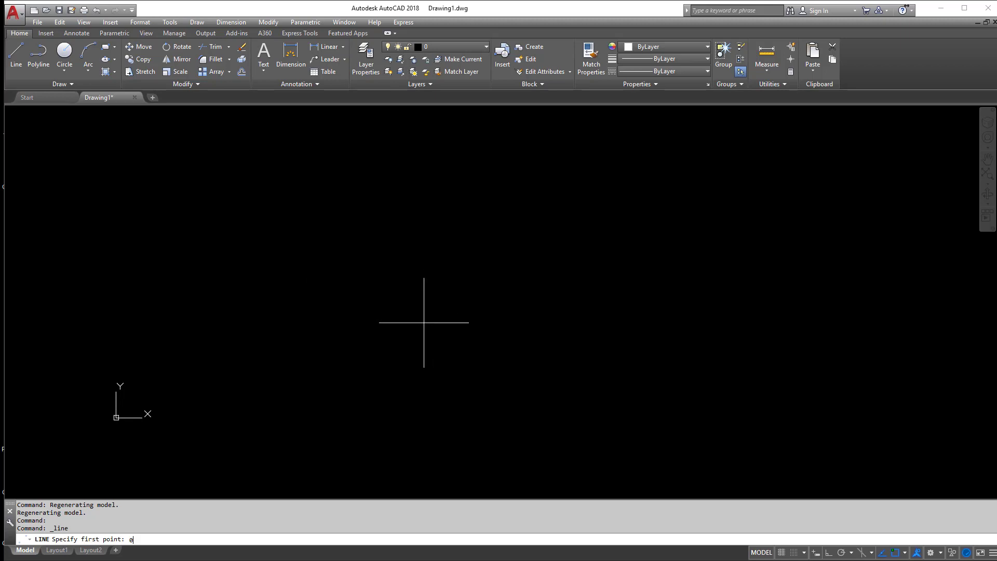
text(0,0)
key(Return)
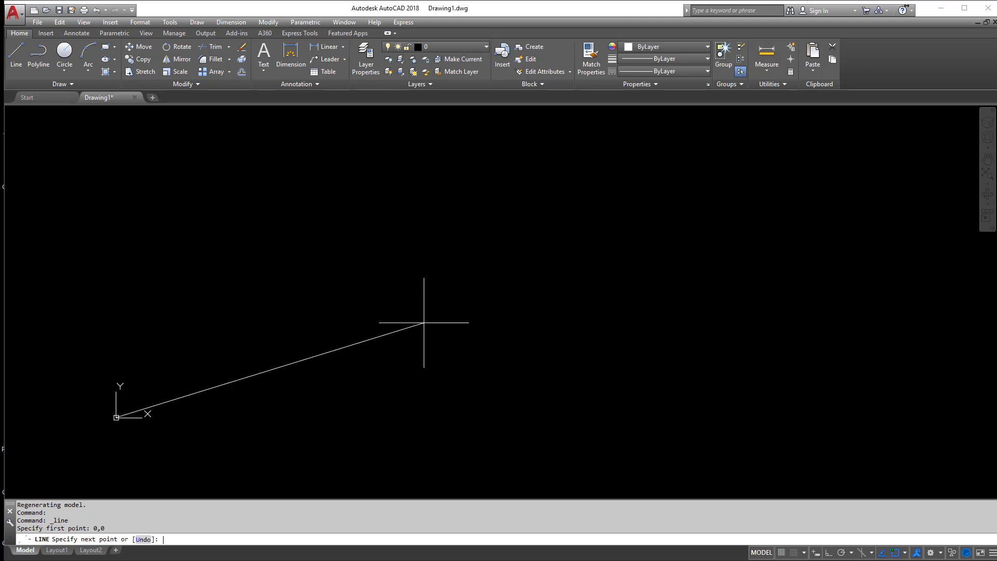
key(Escape)
Start another line at absolute coordinates 2,5, and cancel the command without placing a second point.
click(16, 52)
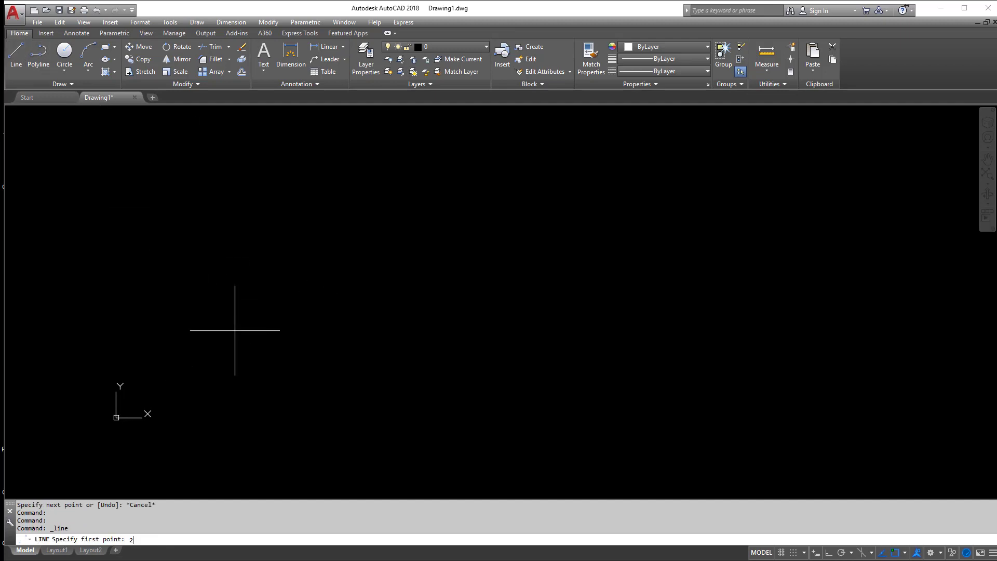
text(2,5)
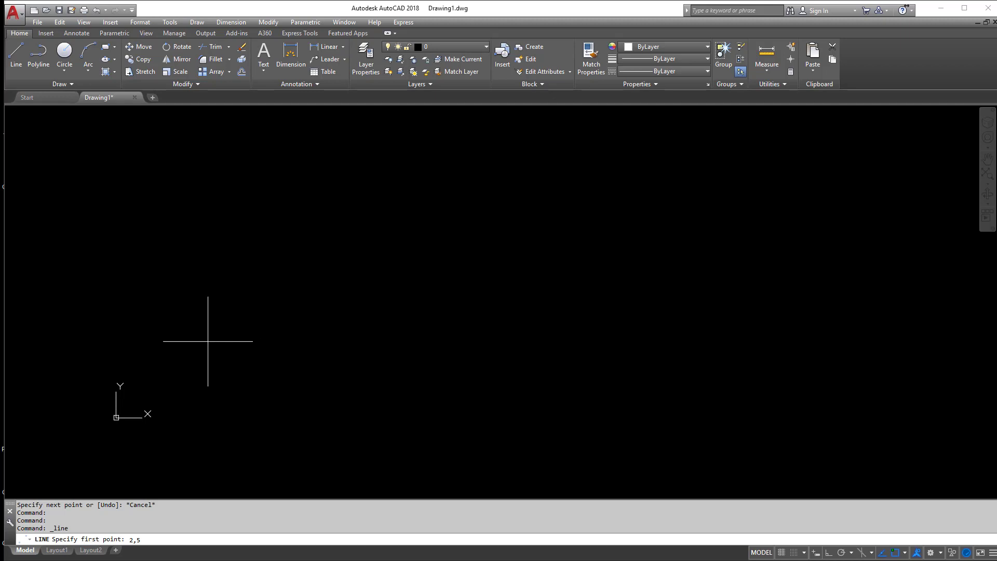
key(Return)
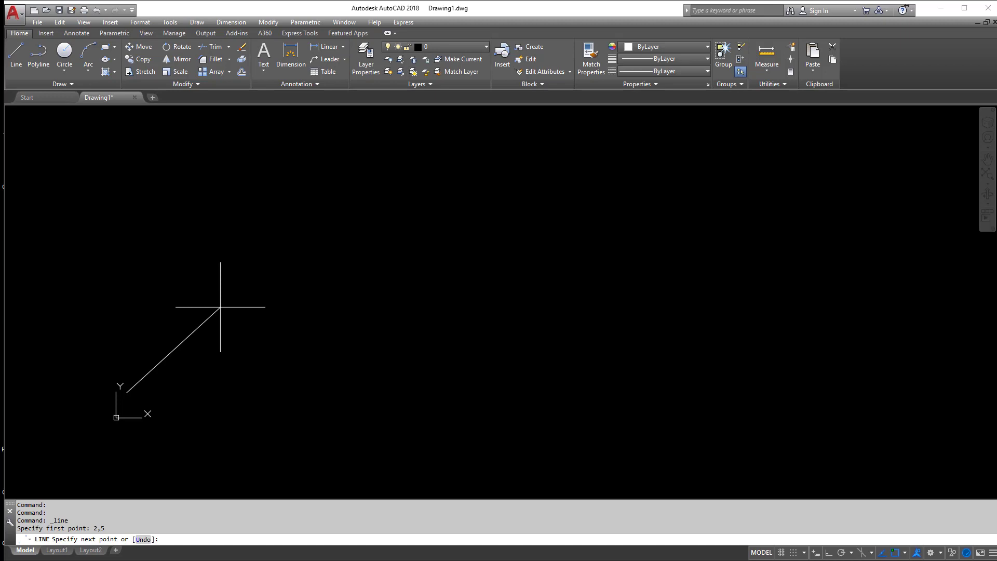
key(Escape)
key(Escape)
key(Escape)
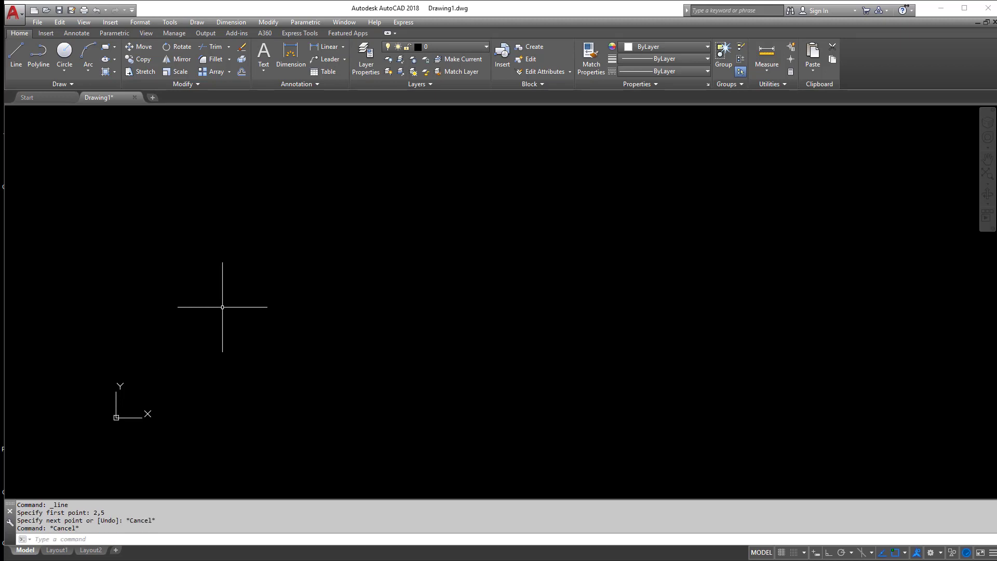
Hide the navigation bar from the drawing area.
click(992, 109)
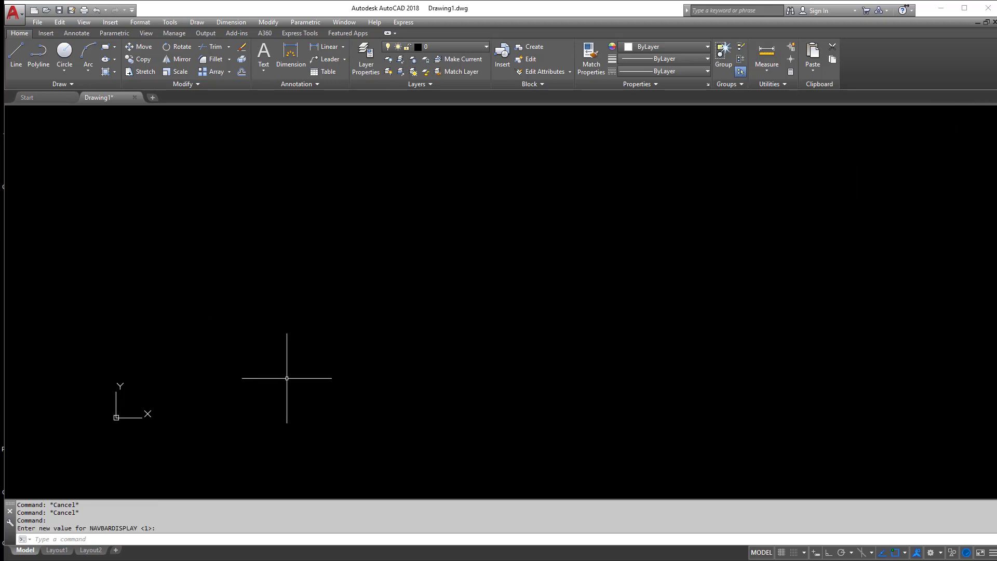